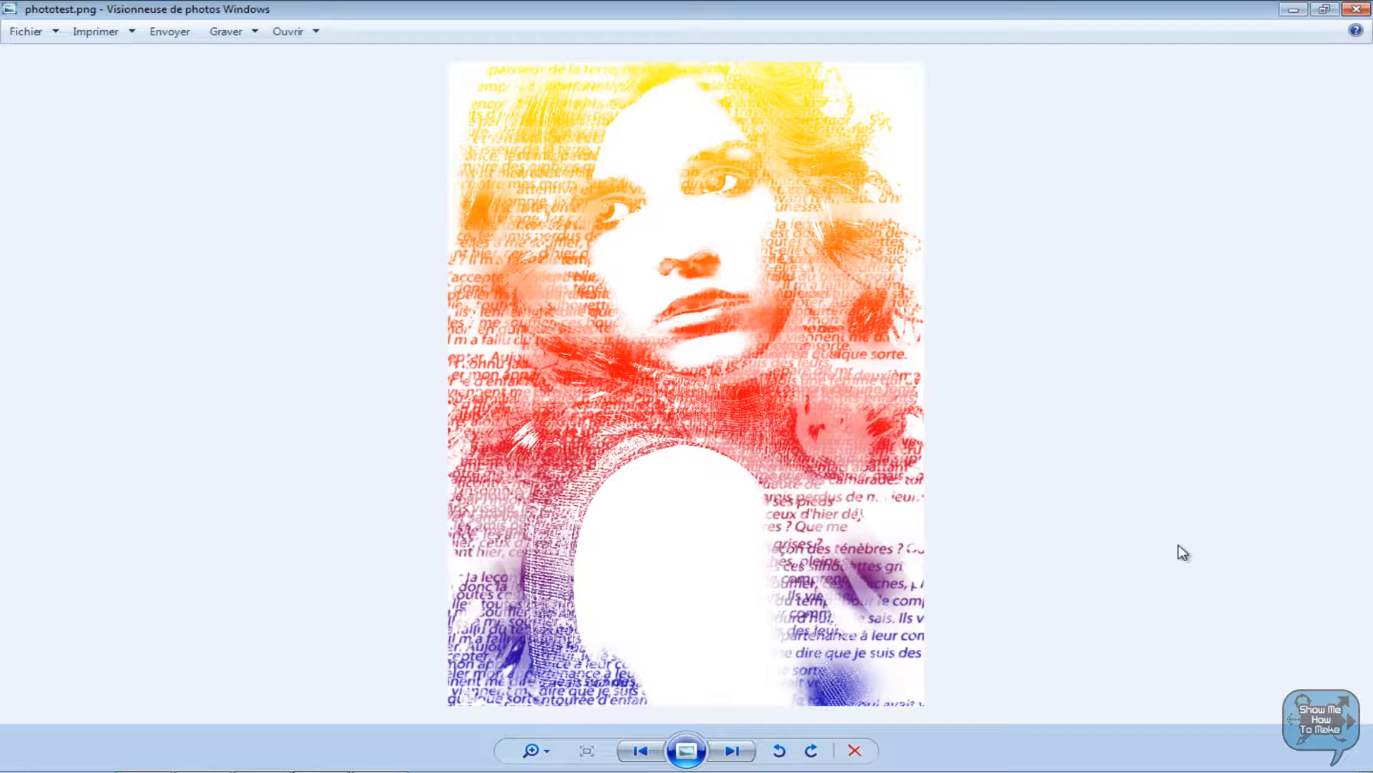
Compare the finished text portrait with the original photo, close the image viewer and switch to Photoshop
key(Left)
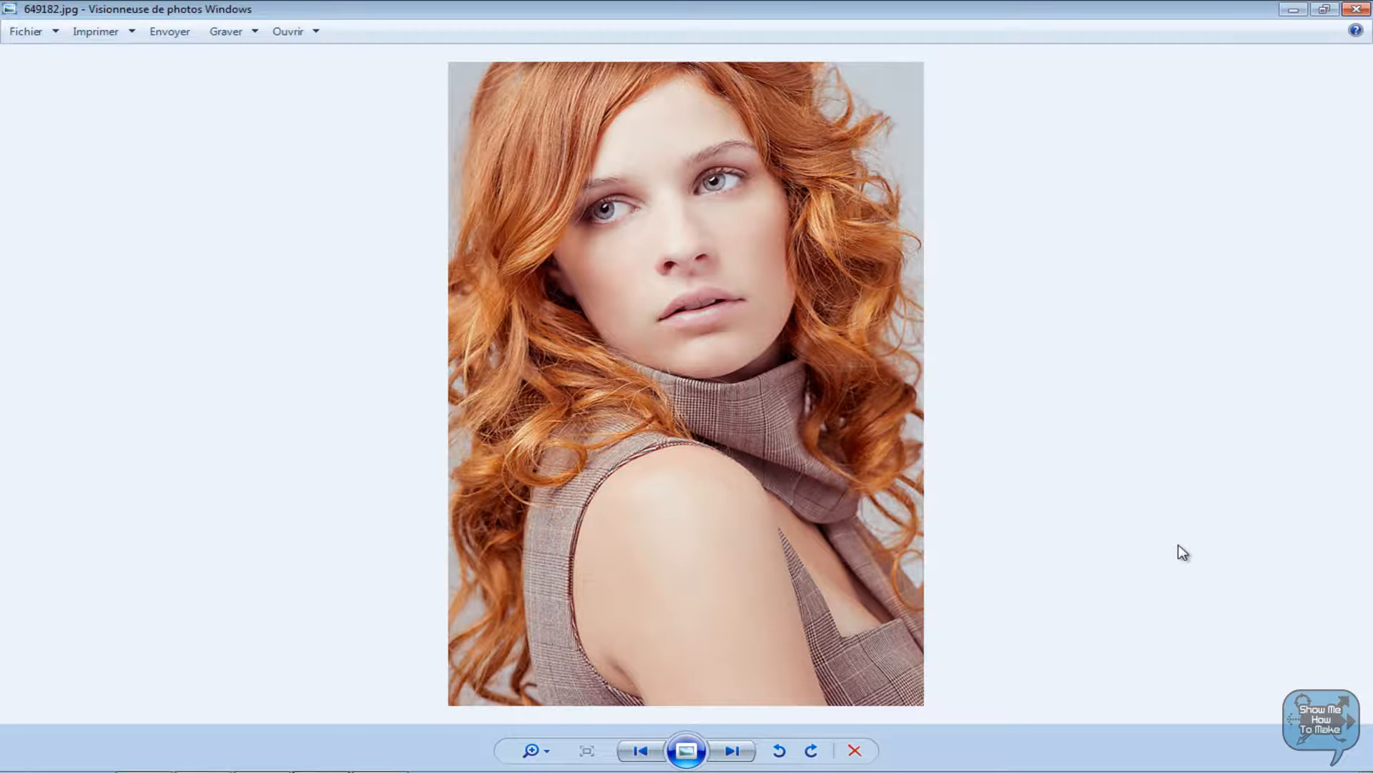
key(Right)
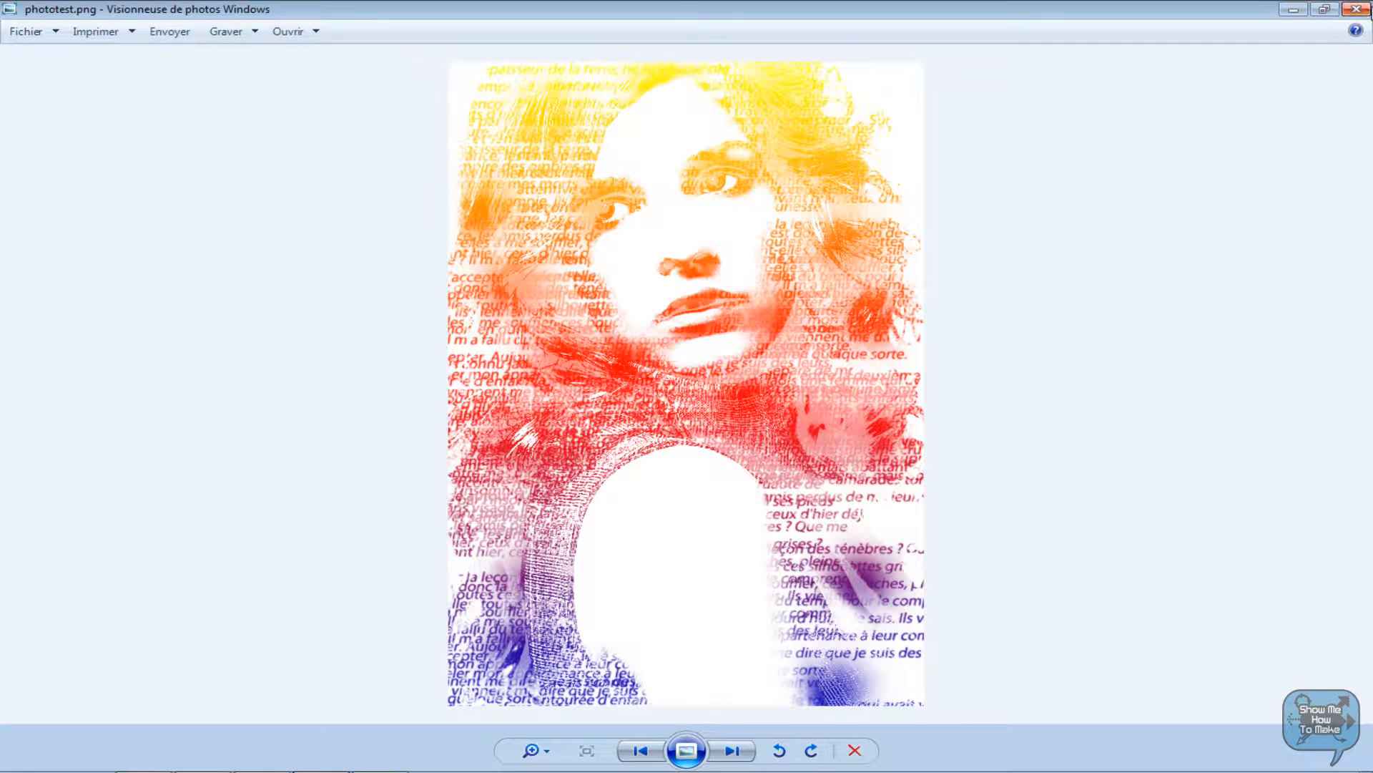
click(1363, 10)
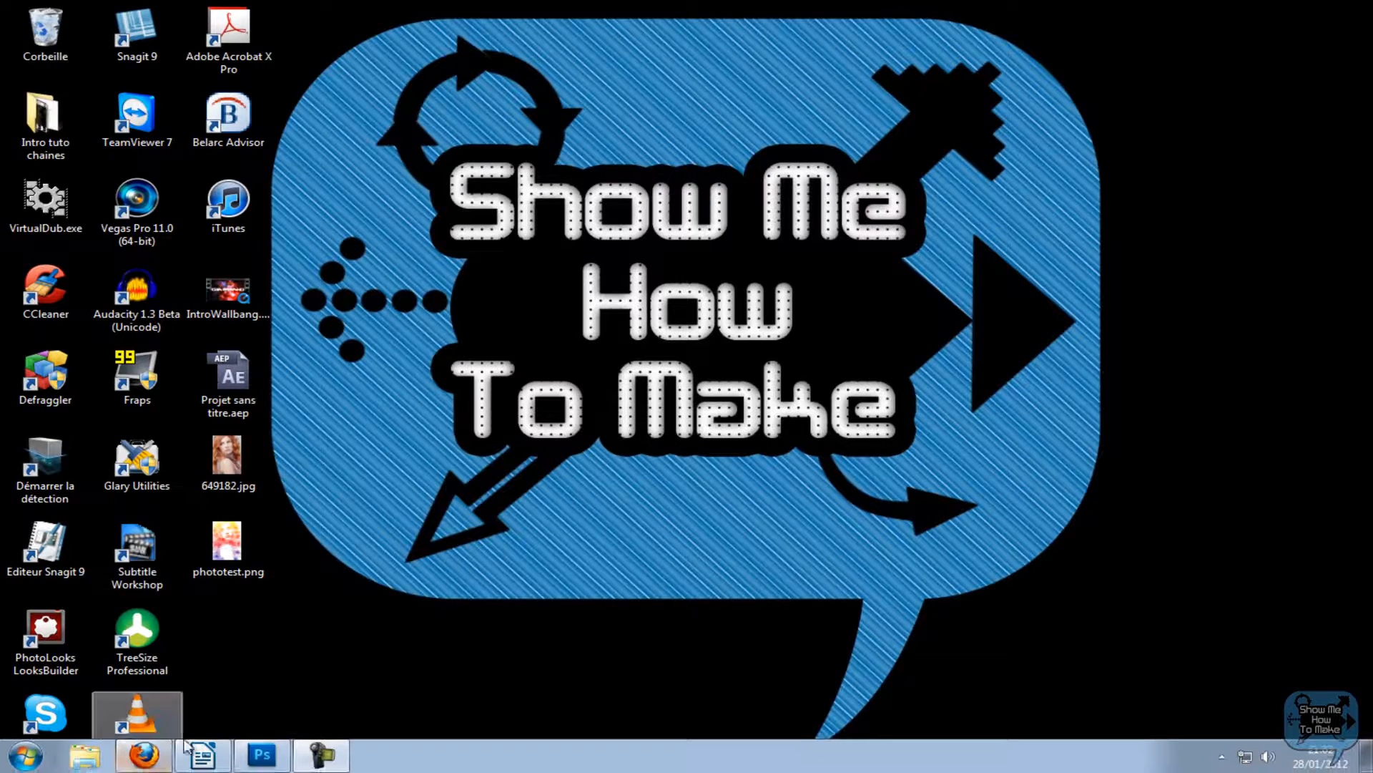
click(263, 757)
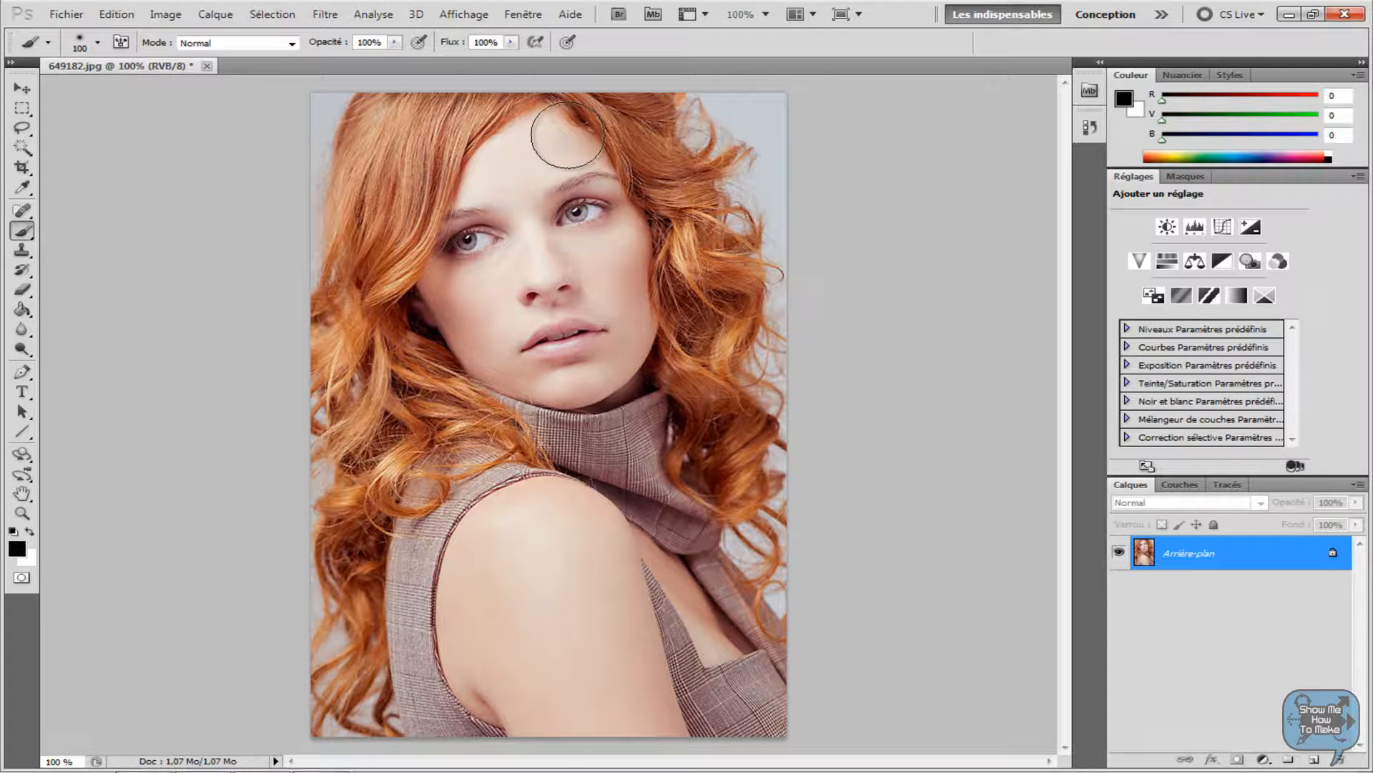
Select the dark tones (Tons foncés) of the portrait photo with Plage de couleurs
click(275, 17)
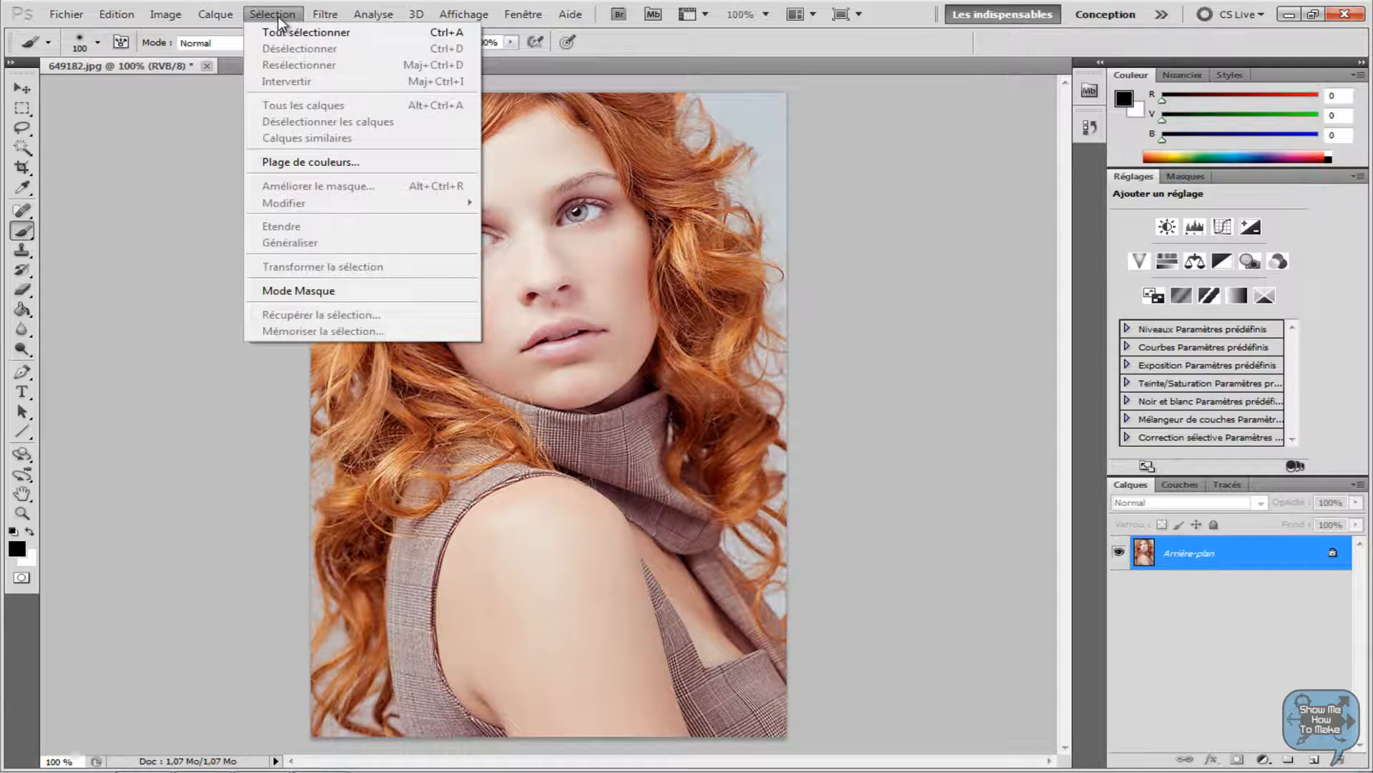
click(345, 163)
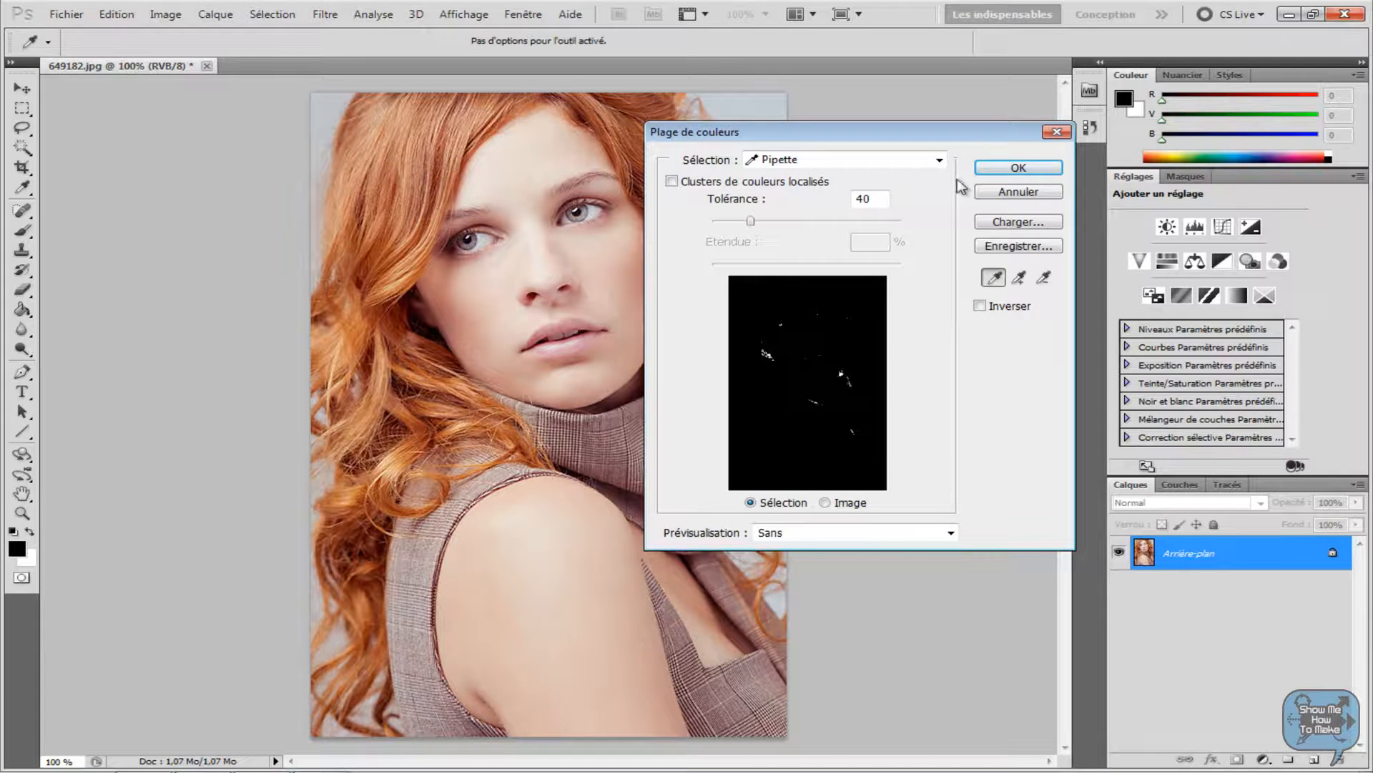
click(940, 160)
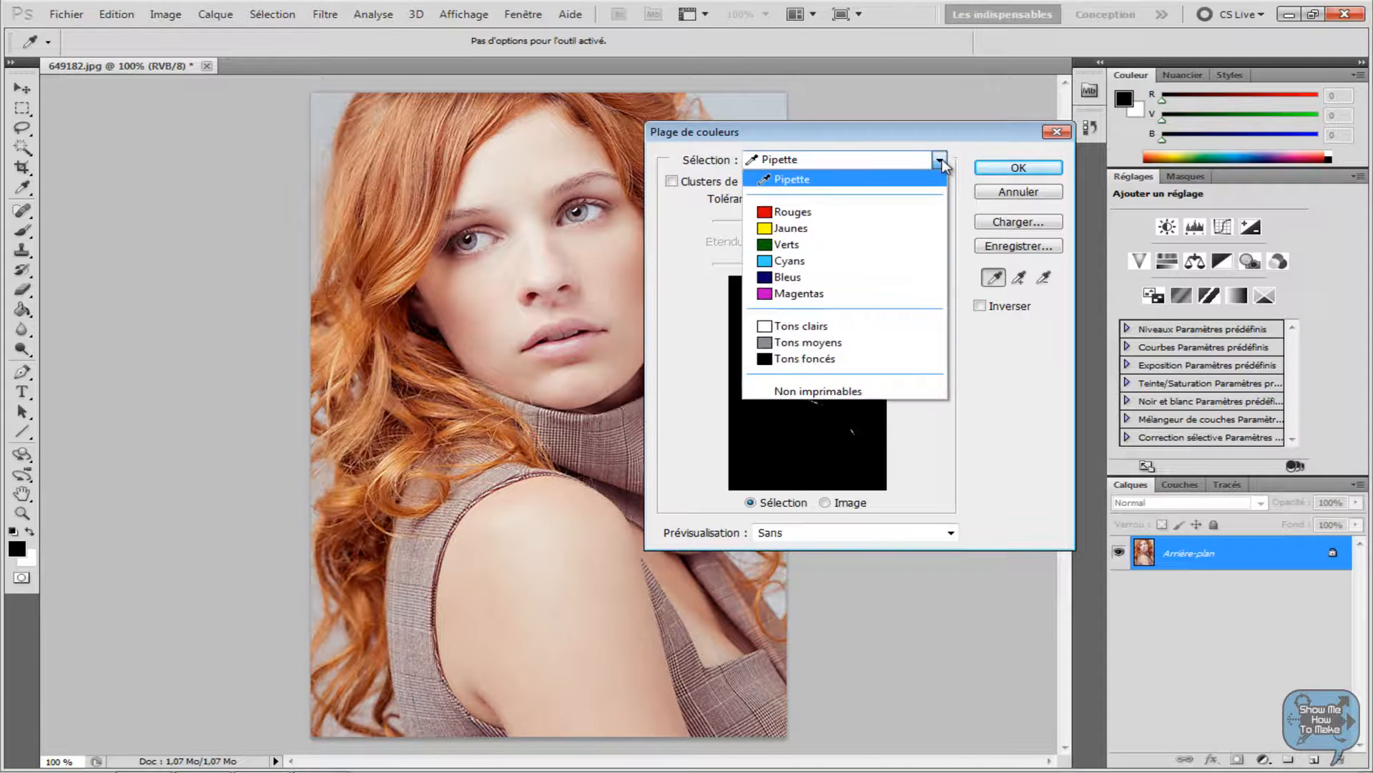
click(805, 360)
click(1024, 168)
key(b)
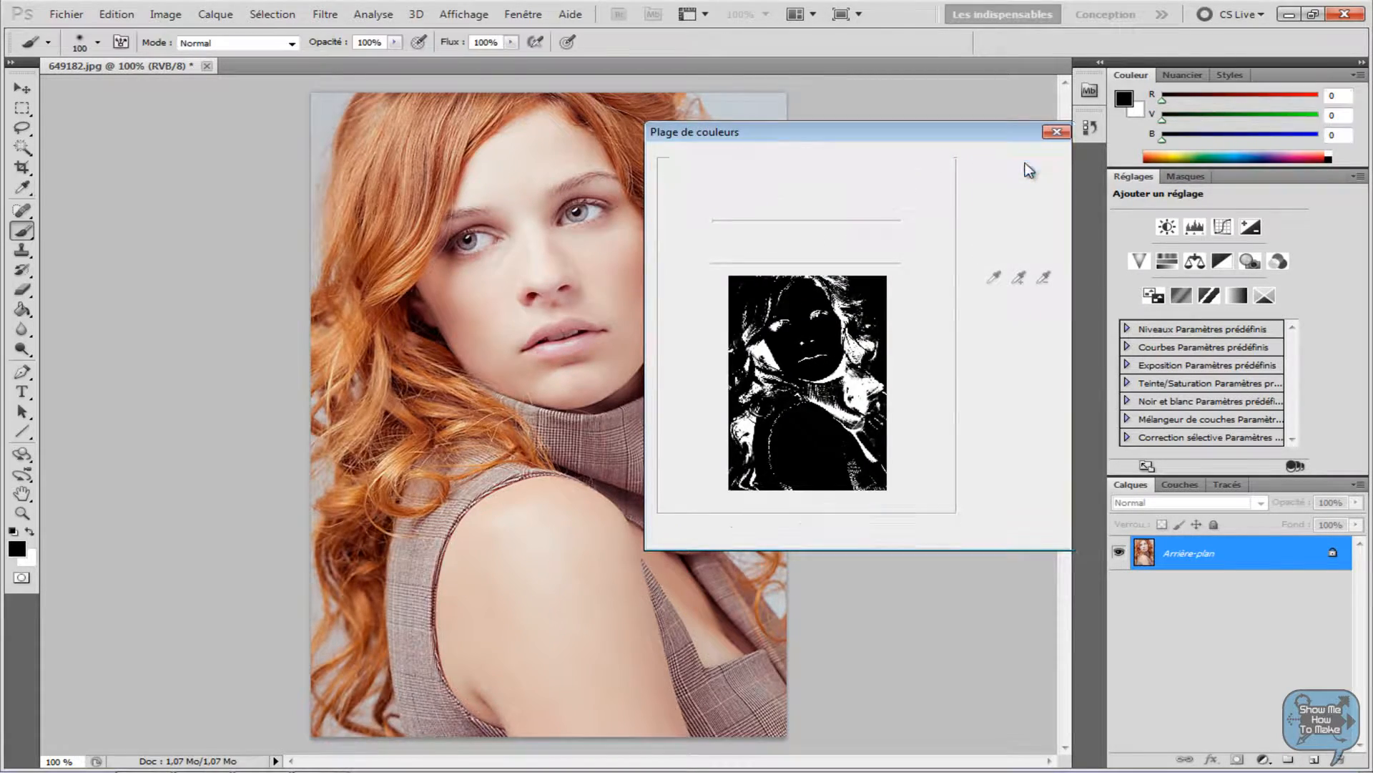
Copy the selected dark tones onto a new layer and check them with the background briefly hidden
key(ctrl+c)
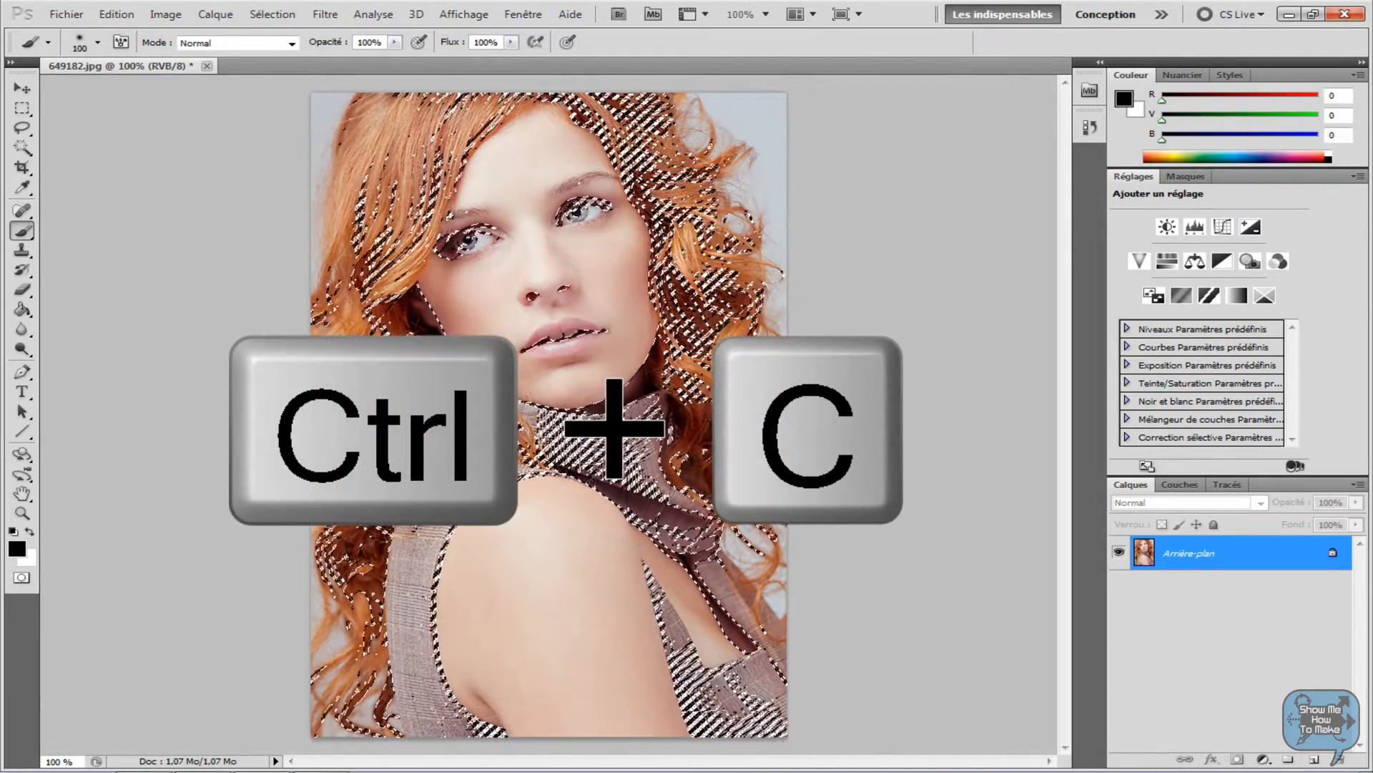
key(ctrl+v)
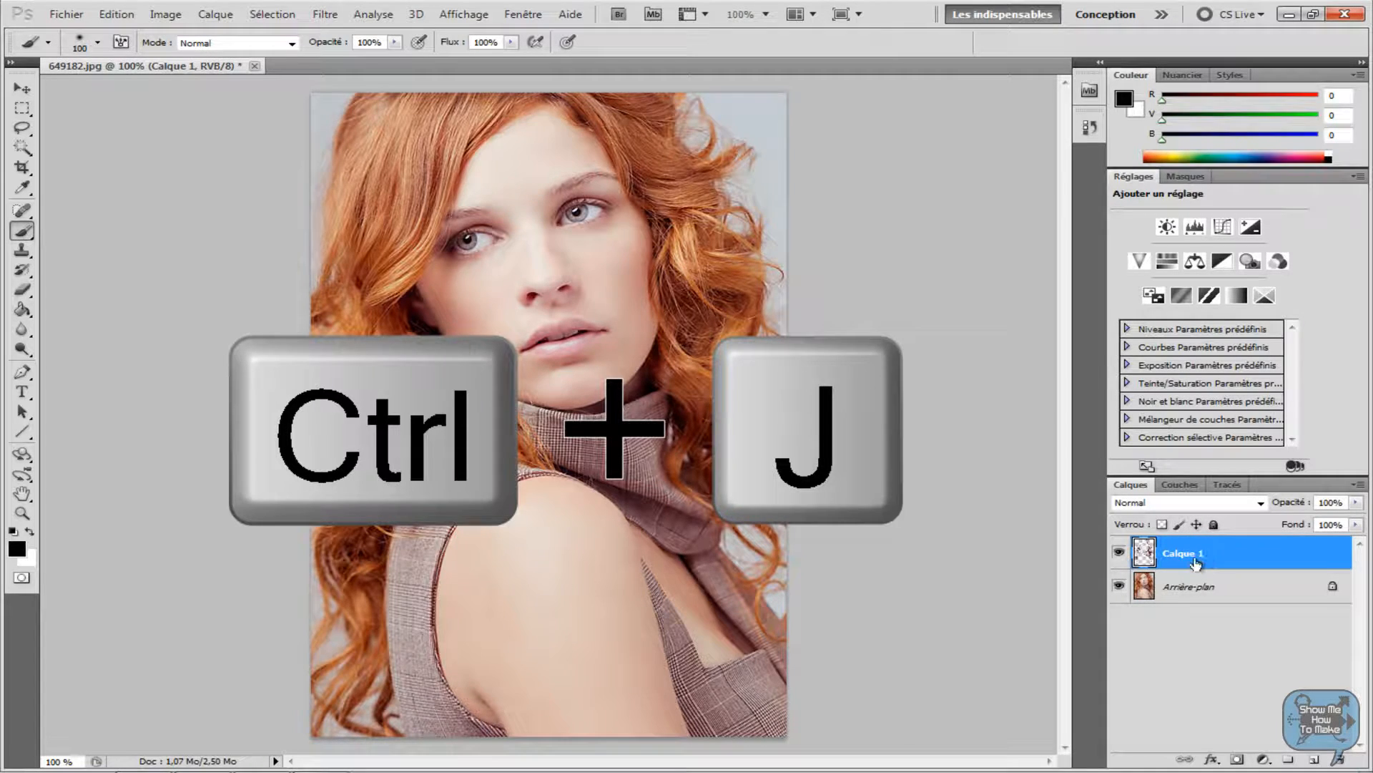
click(1119, 588)
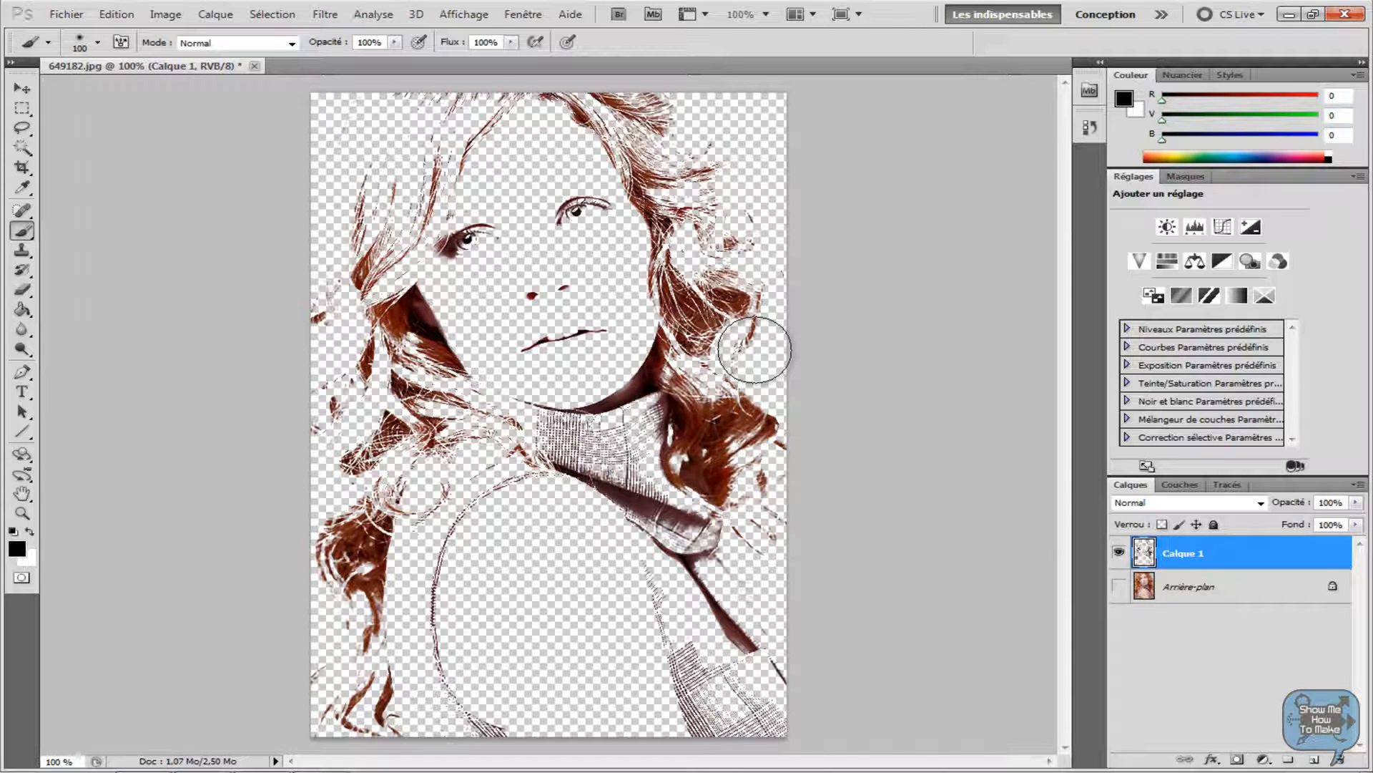
click(1121, 587)
Select the midtones (Tons moyens) of the Arrière-plan layer with Plage de couleurs
click(1211, 593)
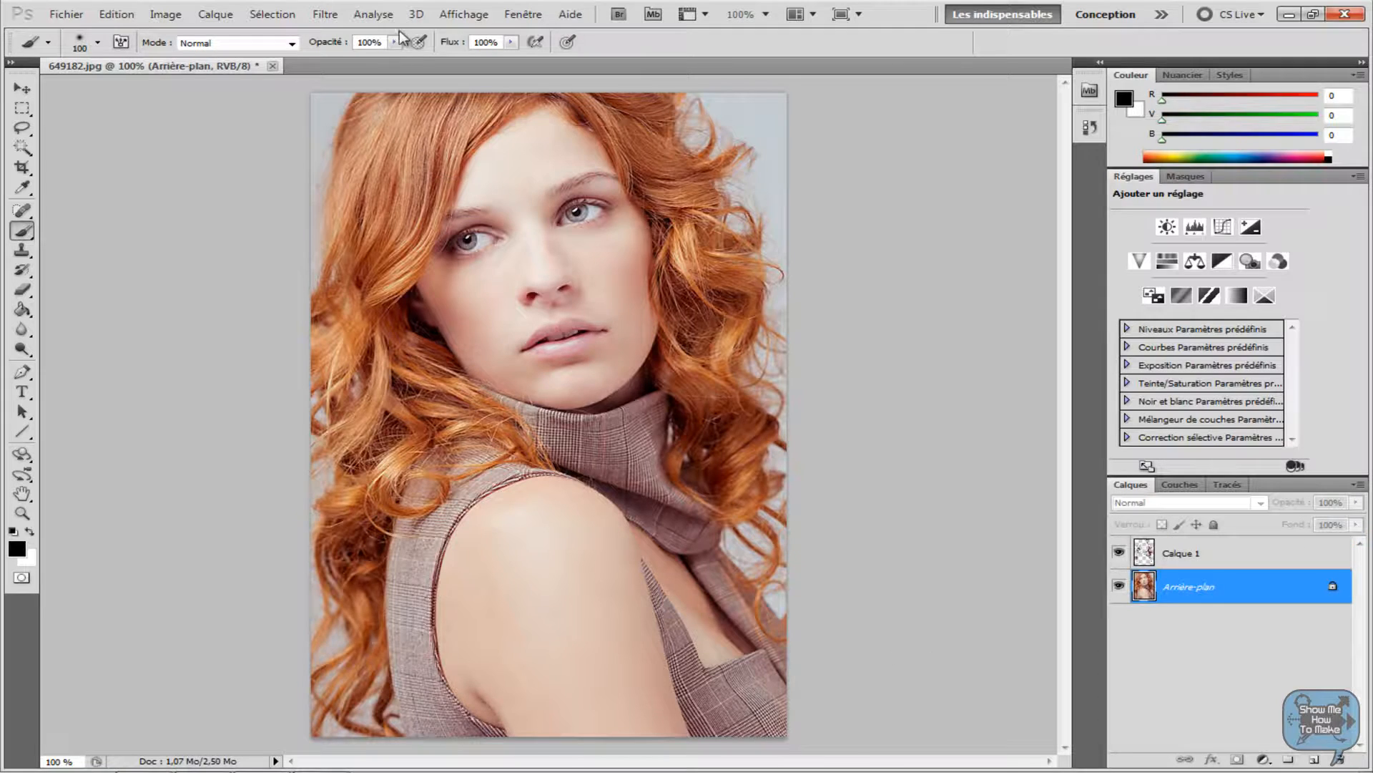
click(285, 16)
click(365, 161)
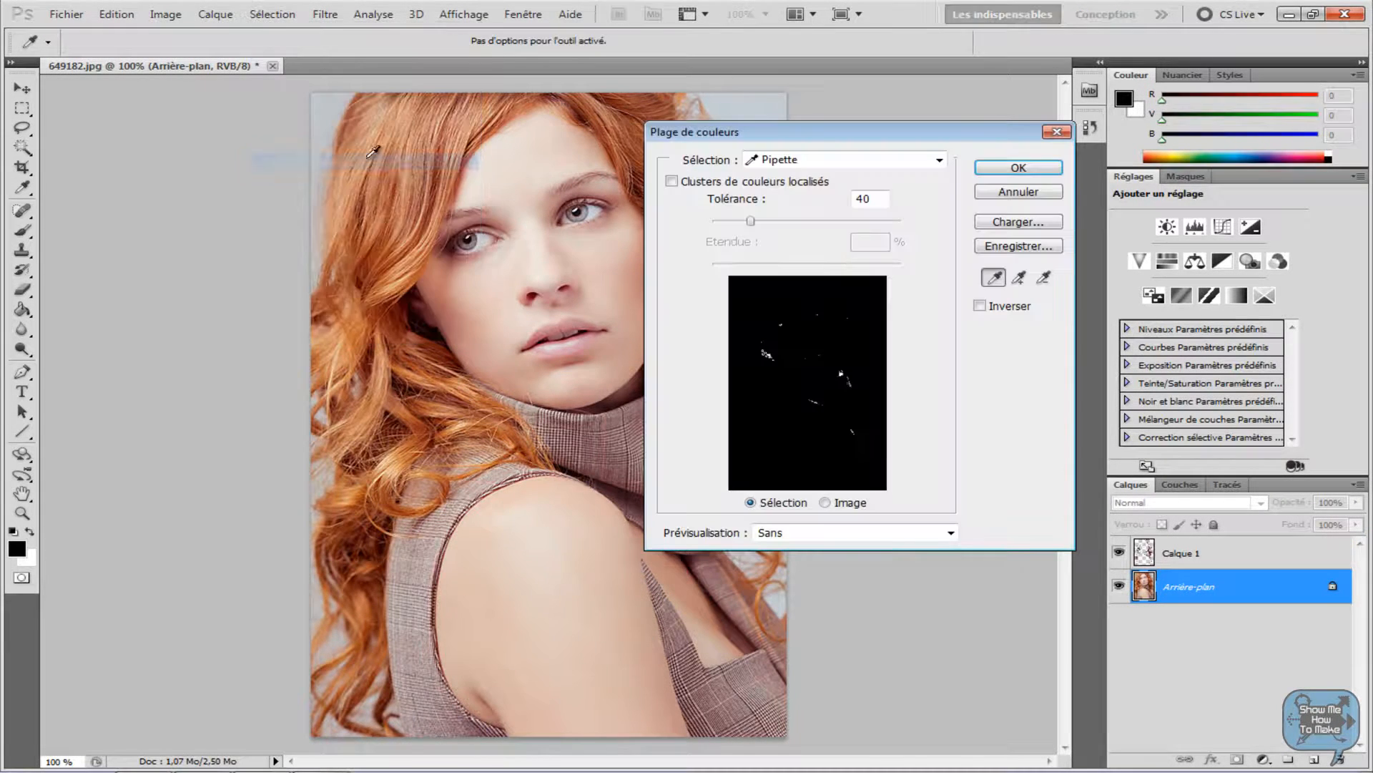
click(916, 162)
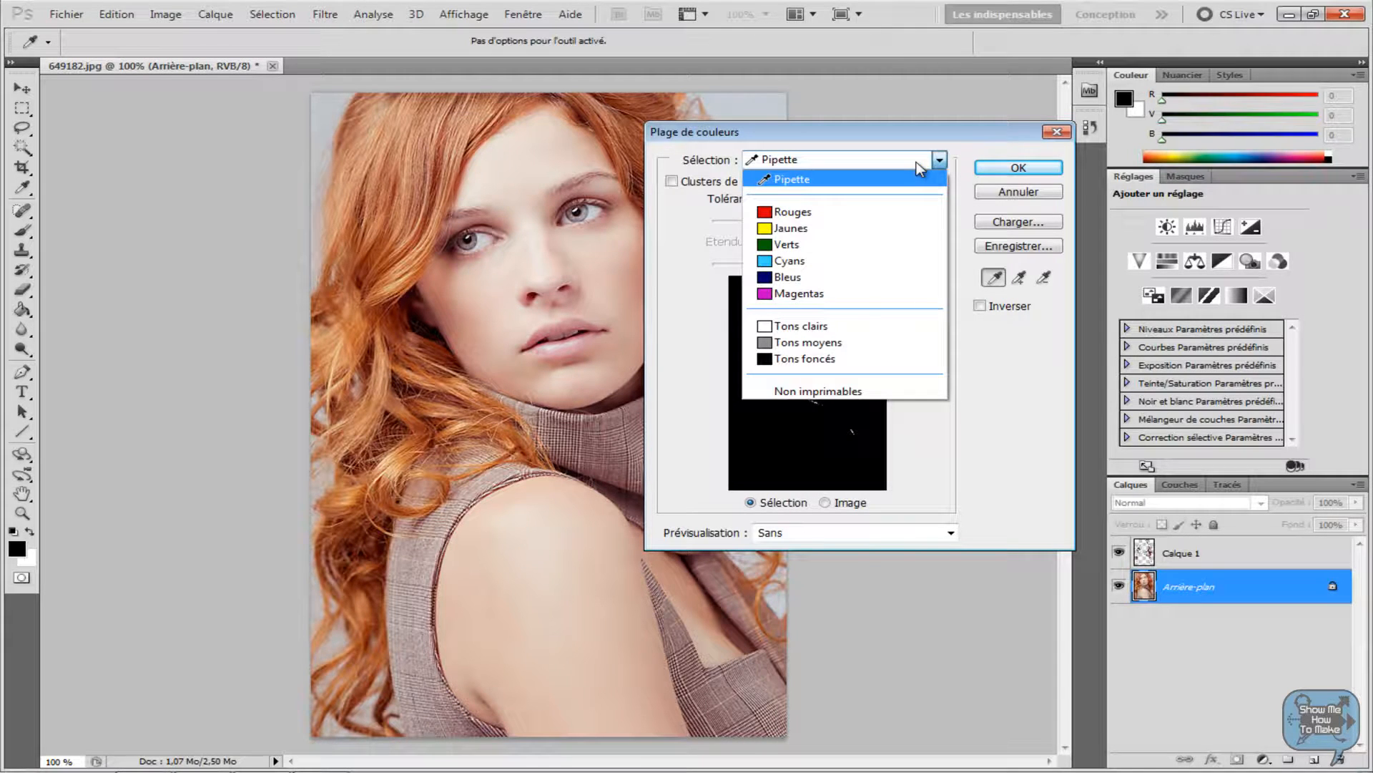
click(814, 343)
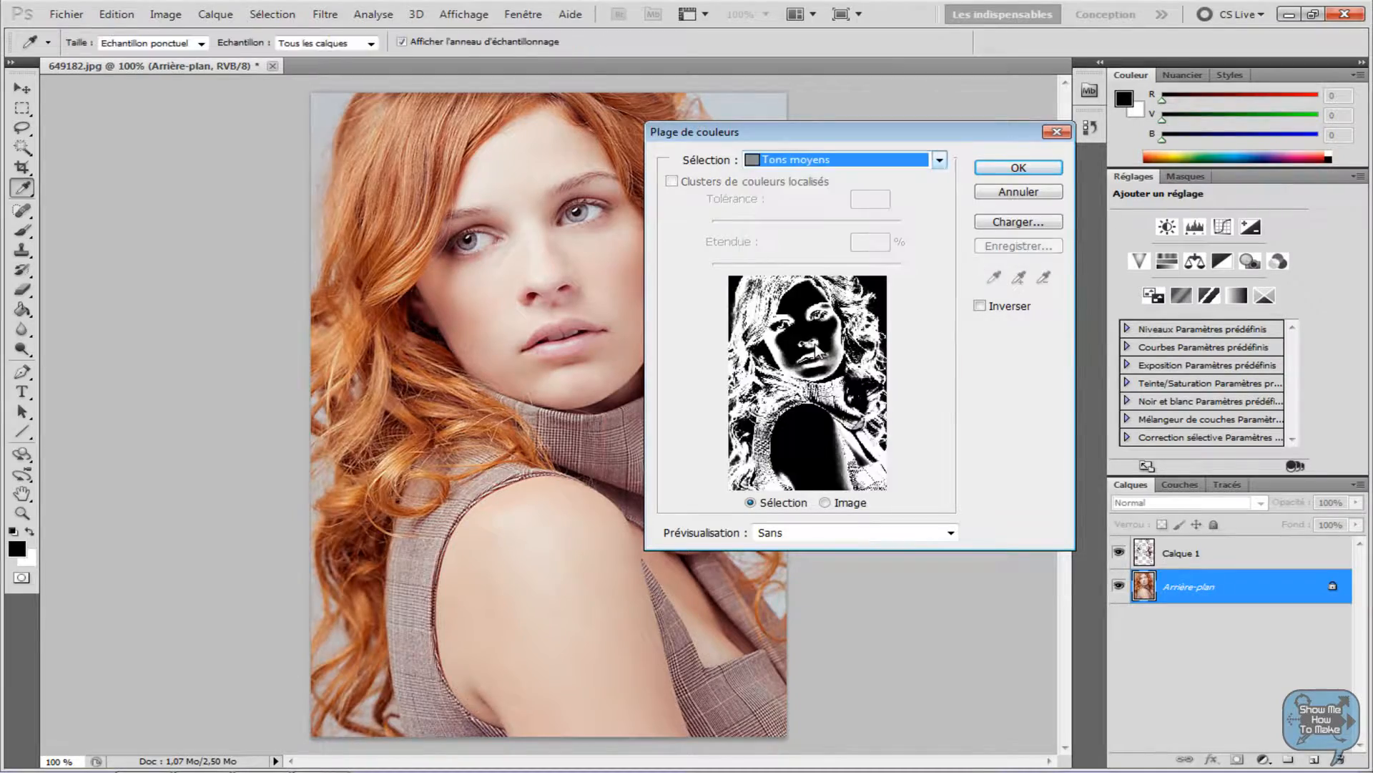
click(1040, 171)
Copy the selected midtones of the background onto a new layer
key(ctrl+c)
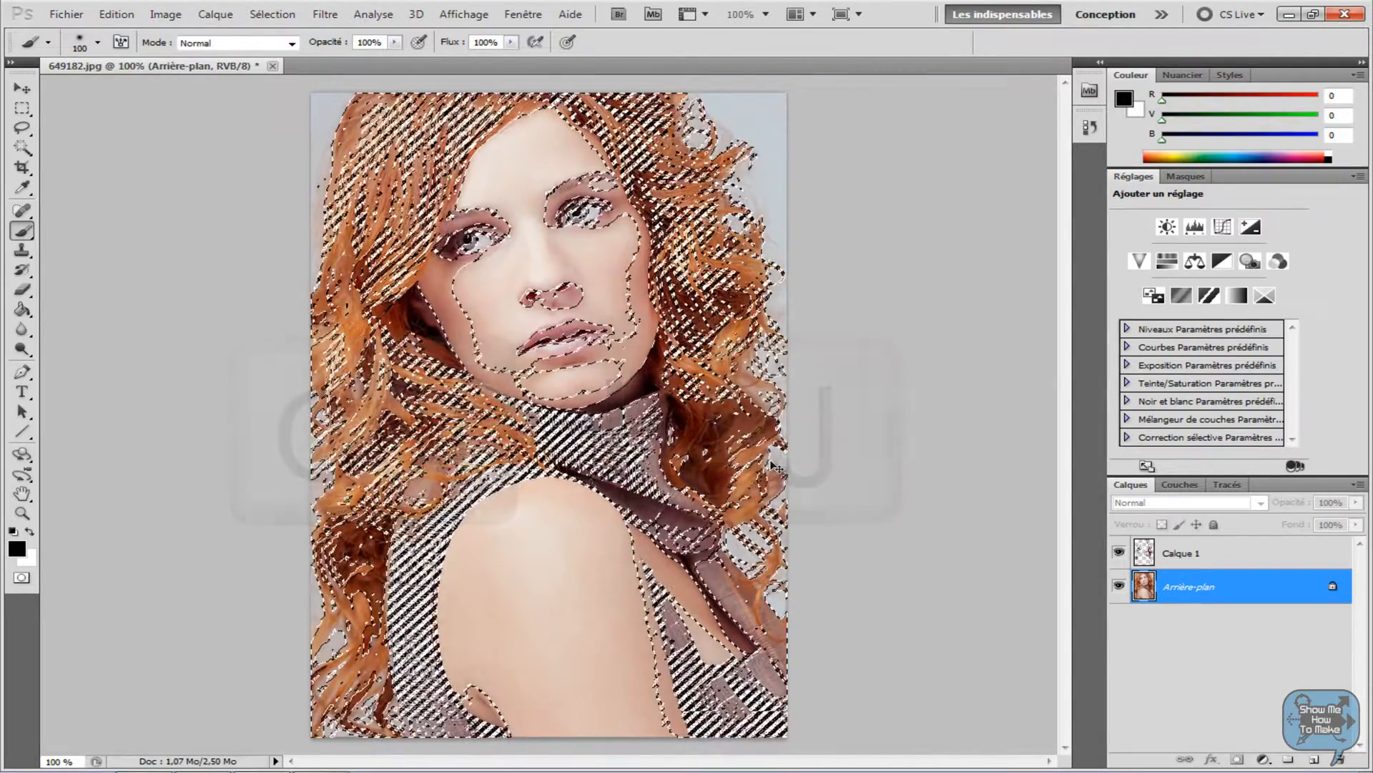
key(ctrl+j)
key(ctrl+j)
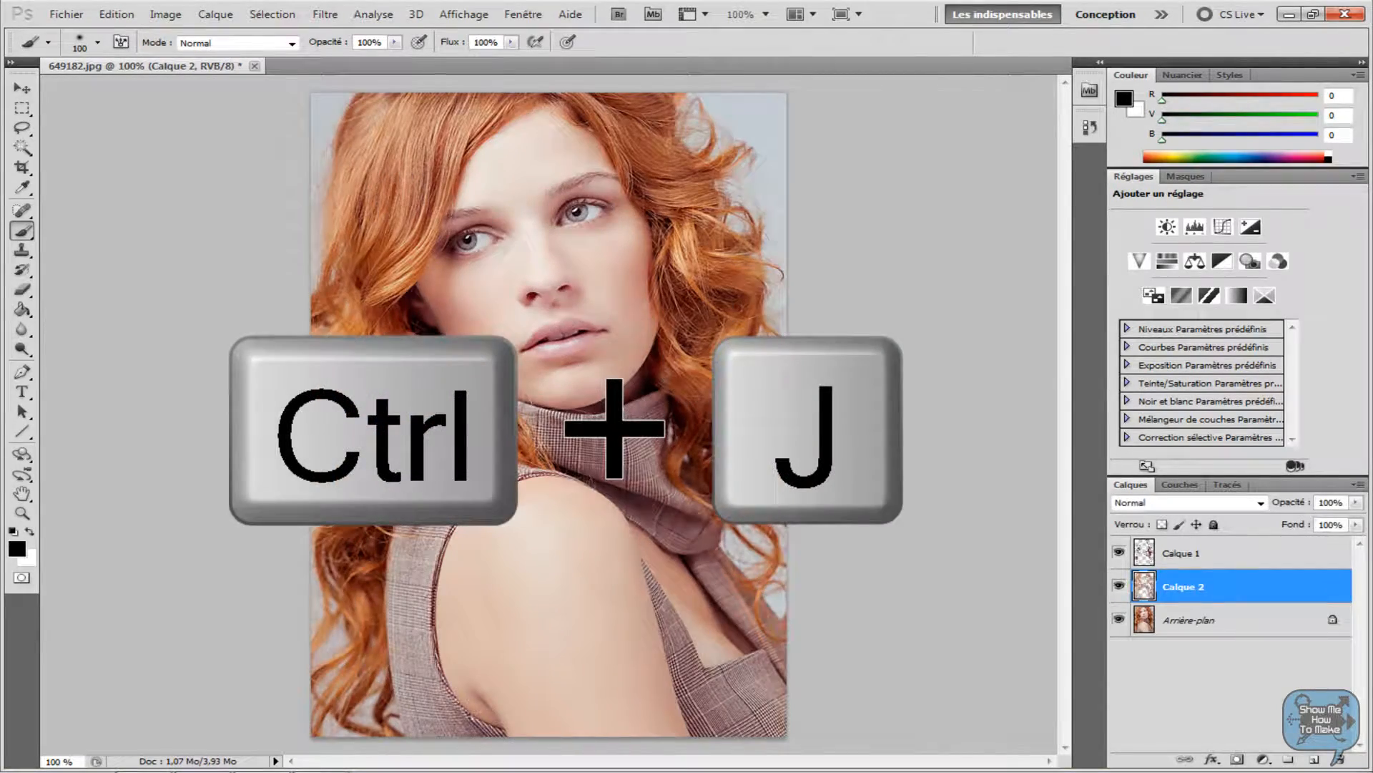
Hide the Arrière-plan and Calque 2 layers and make Calque 1 the active layer
click(1119, 619)
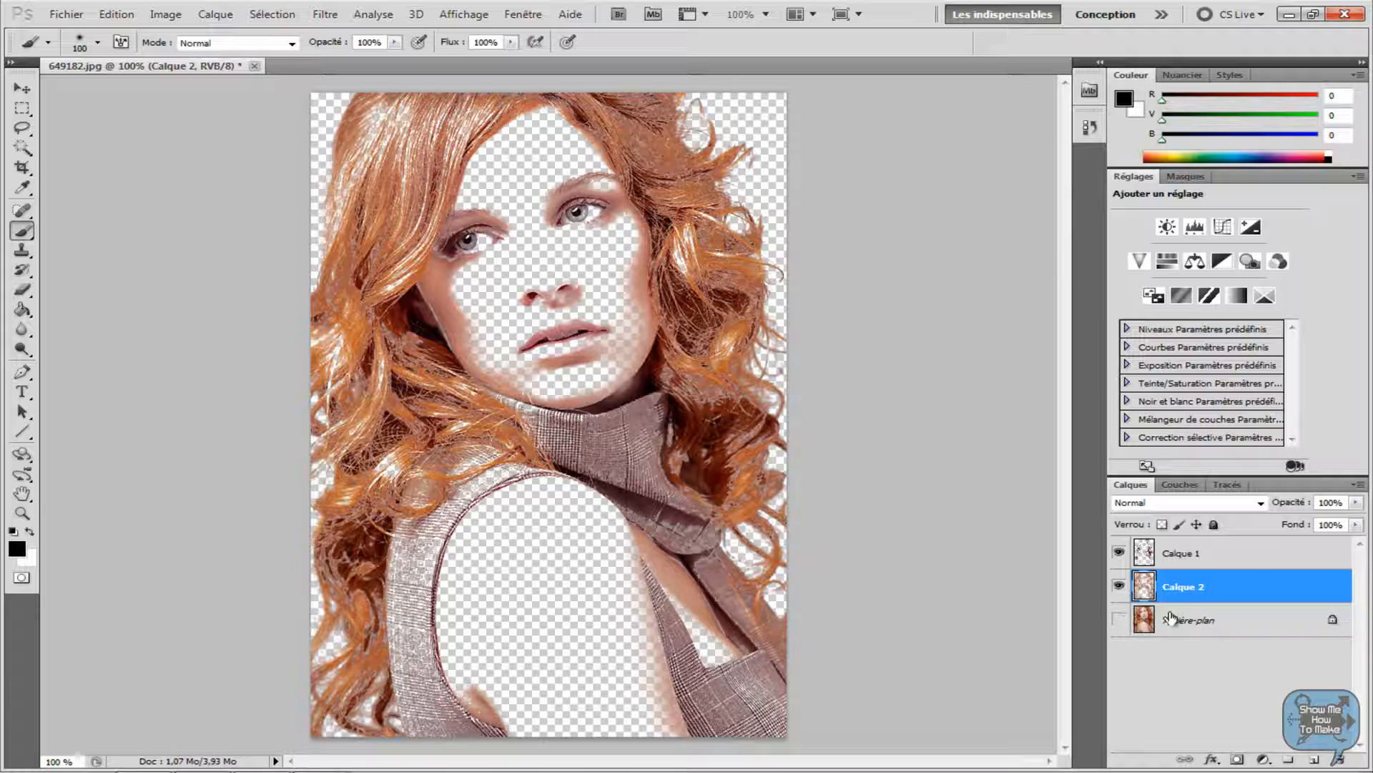
click(1229, 565)
click(1207, 595)
click(1227, 562)
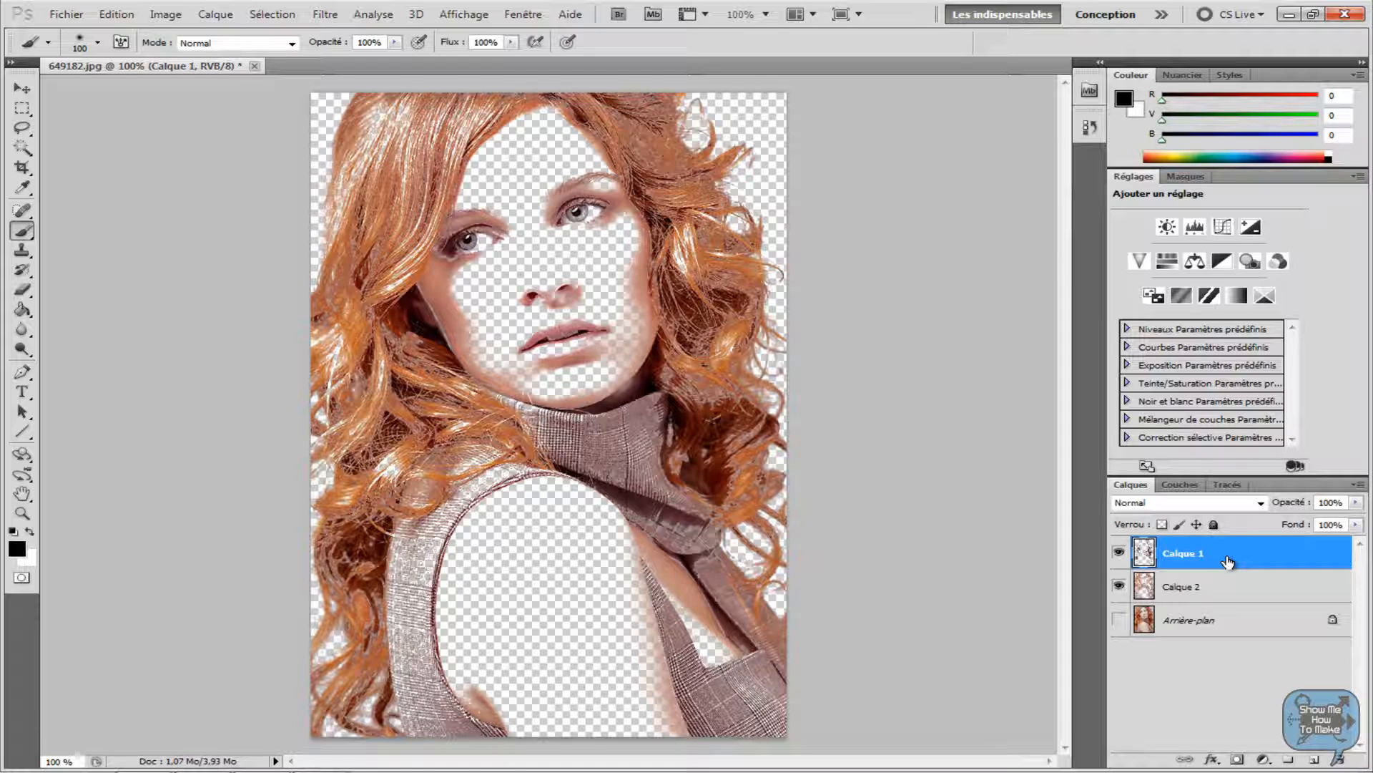
click(1119, 586)
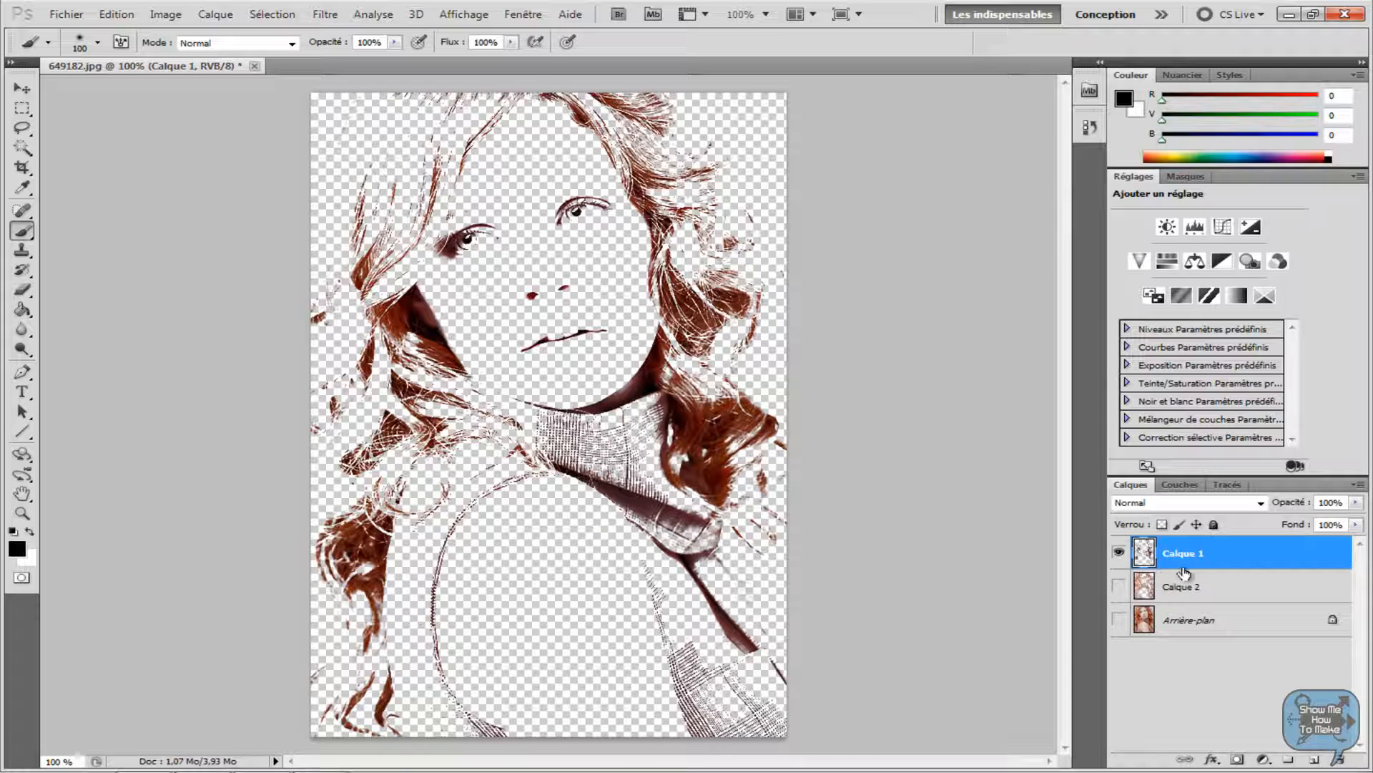
Fill the dark-tones layer Calque 1 with 50% gris, preserving its transparent areas
click(109, 18)
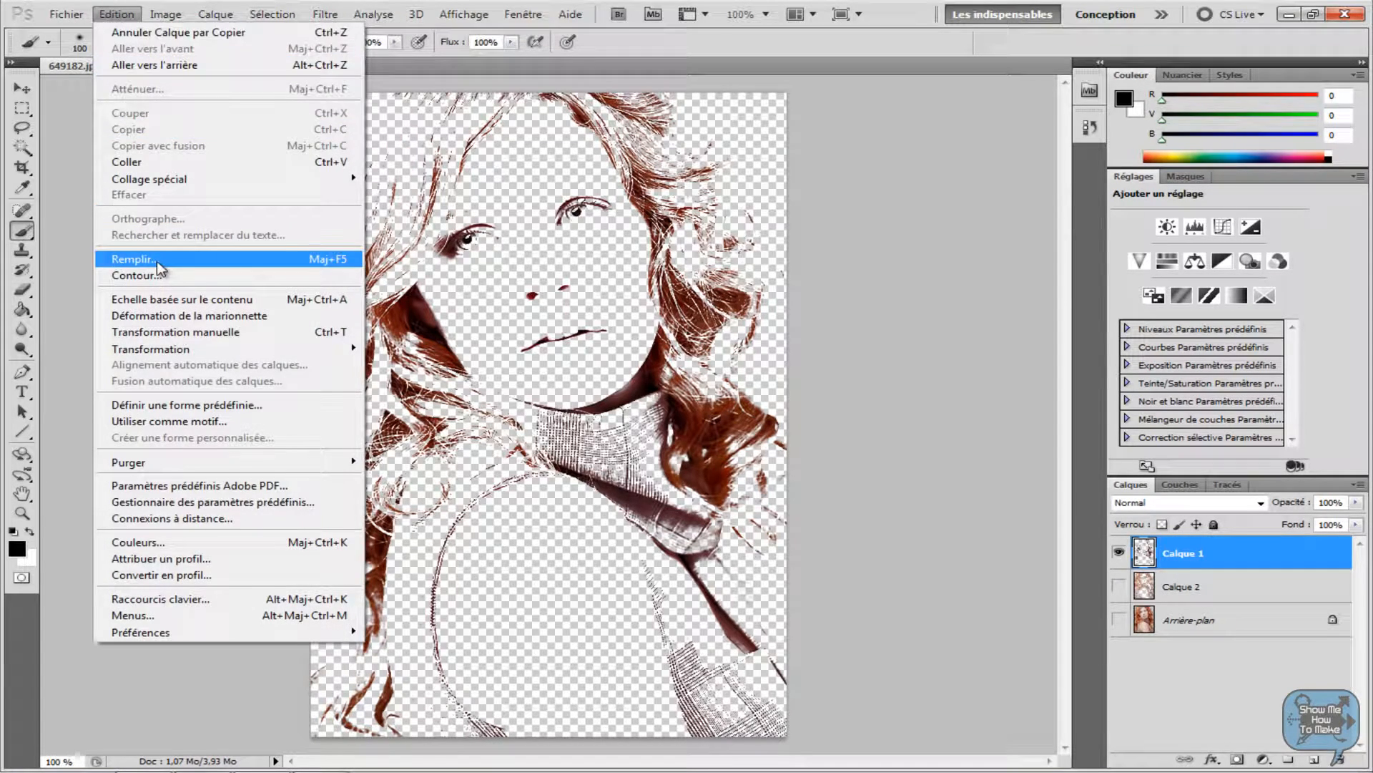
click(158, 268)
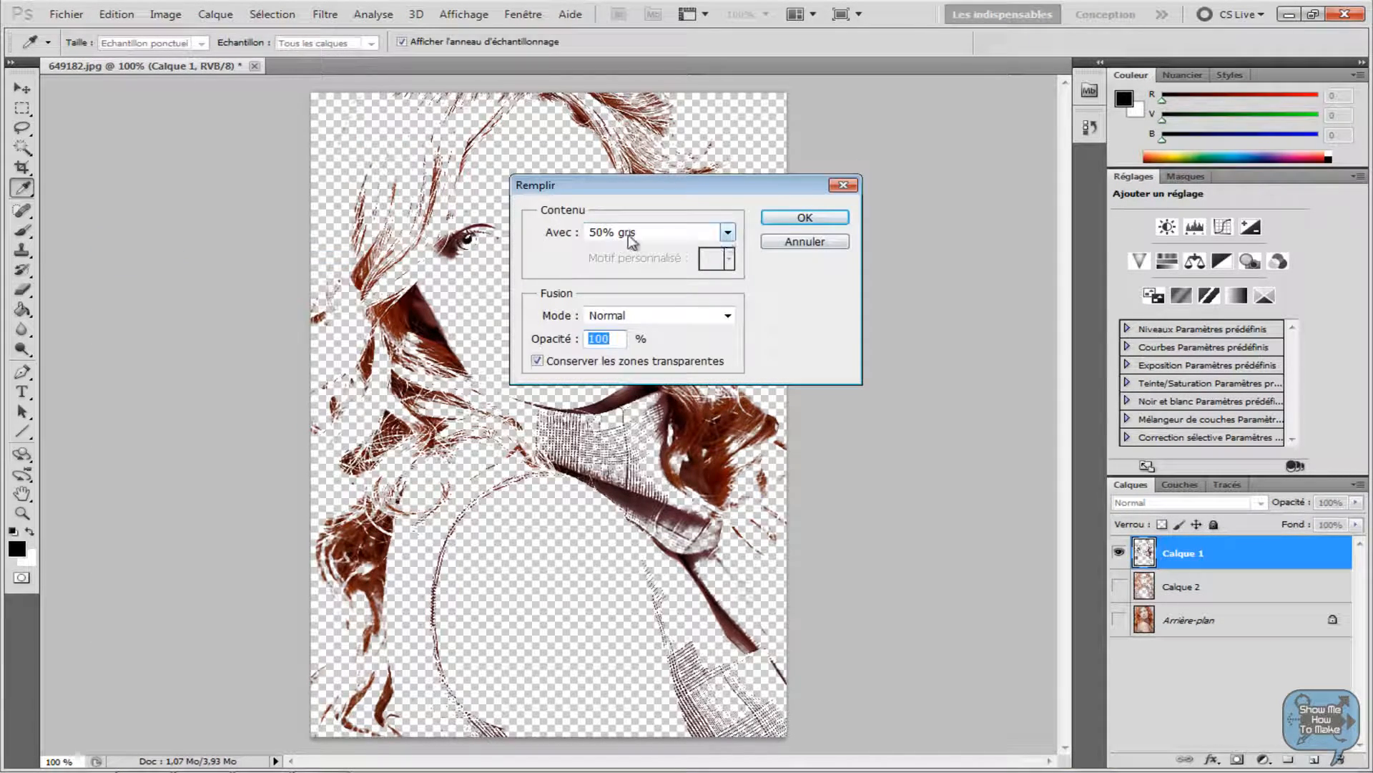
click(701, 236)
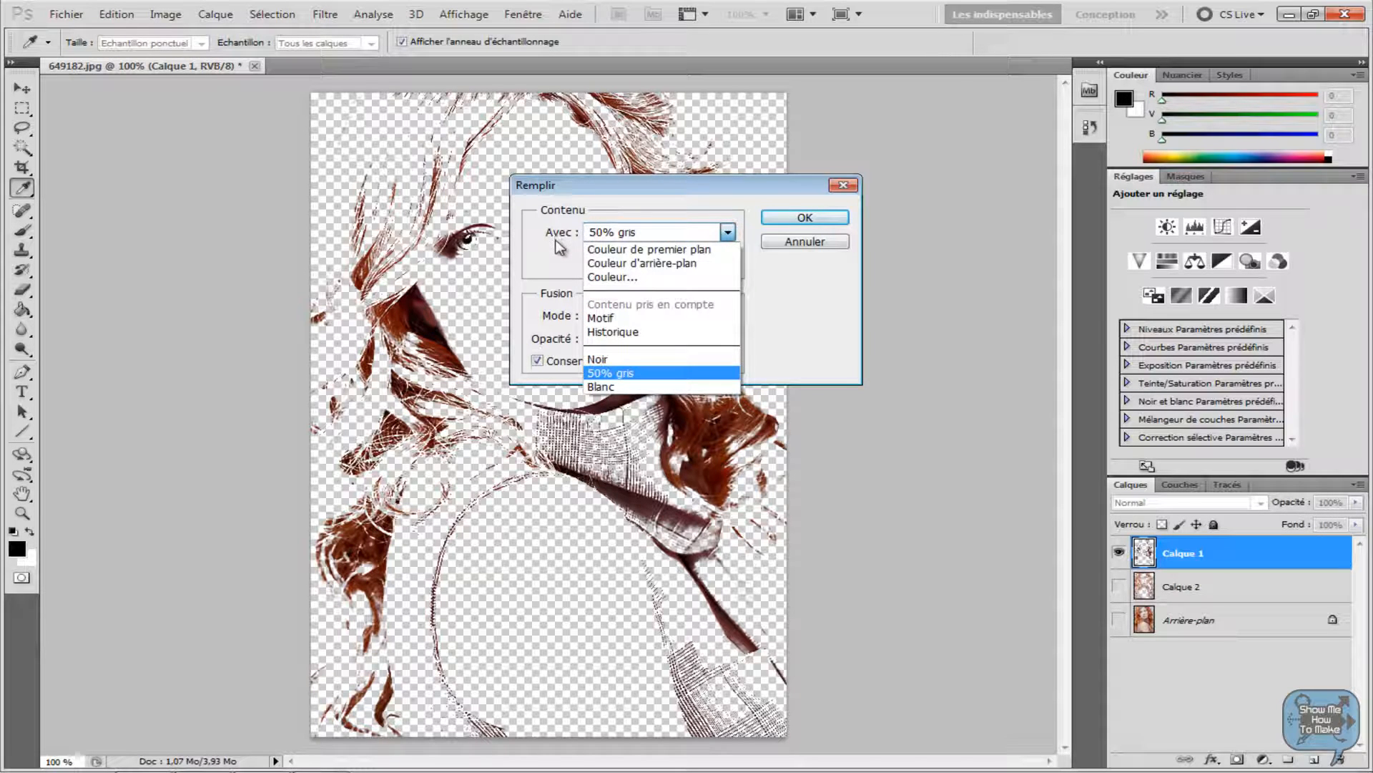
click(636, 373)
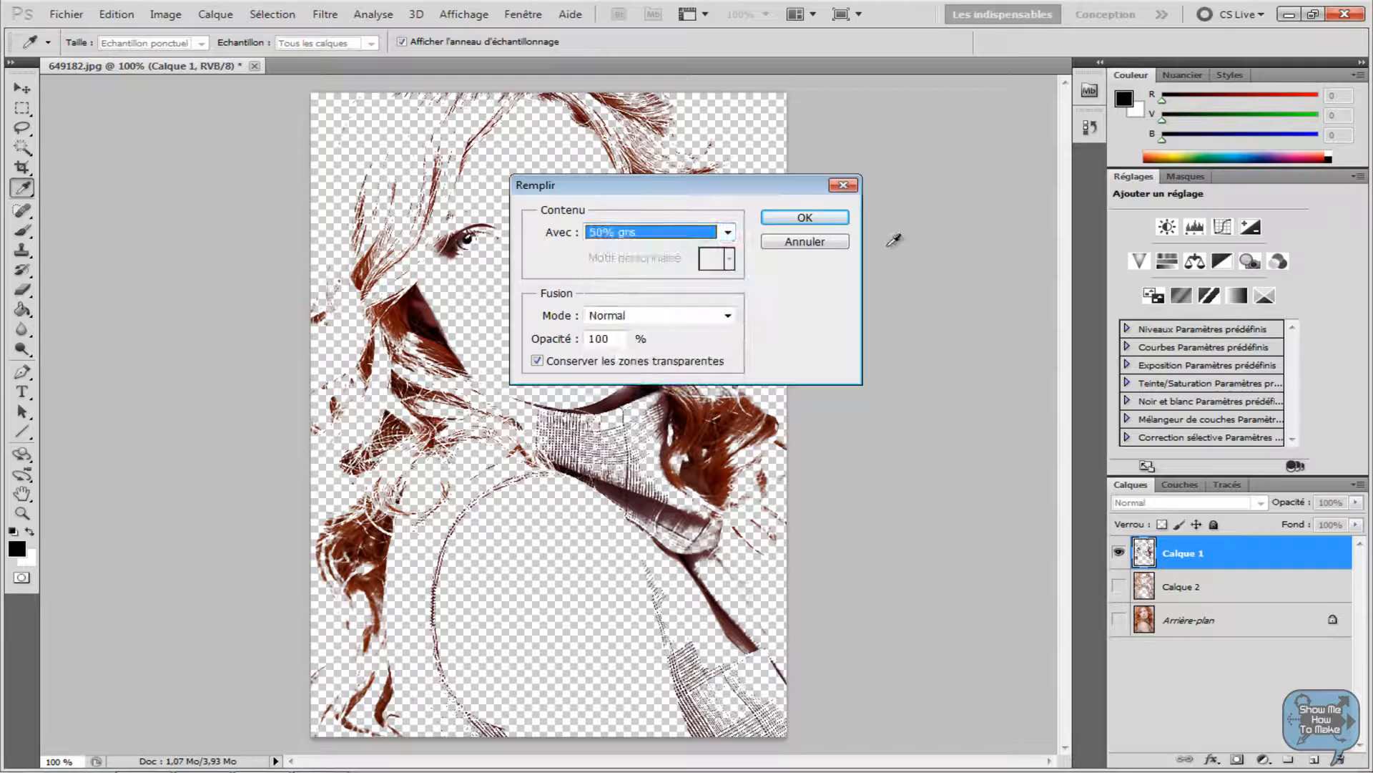
click(818, 217)
key(b)
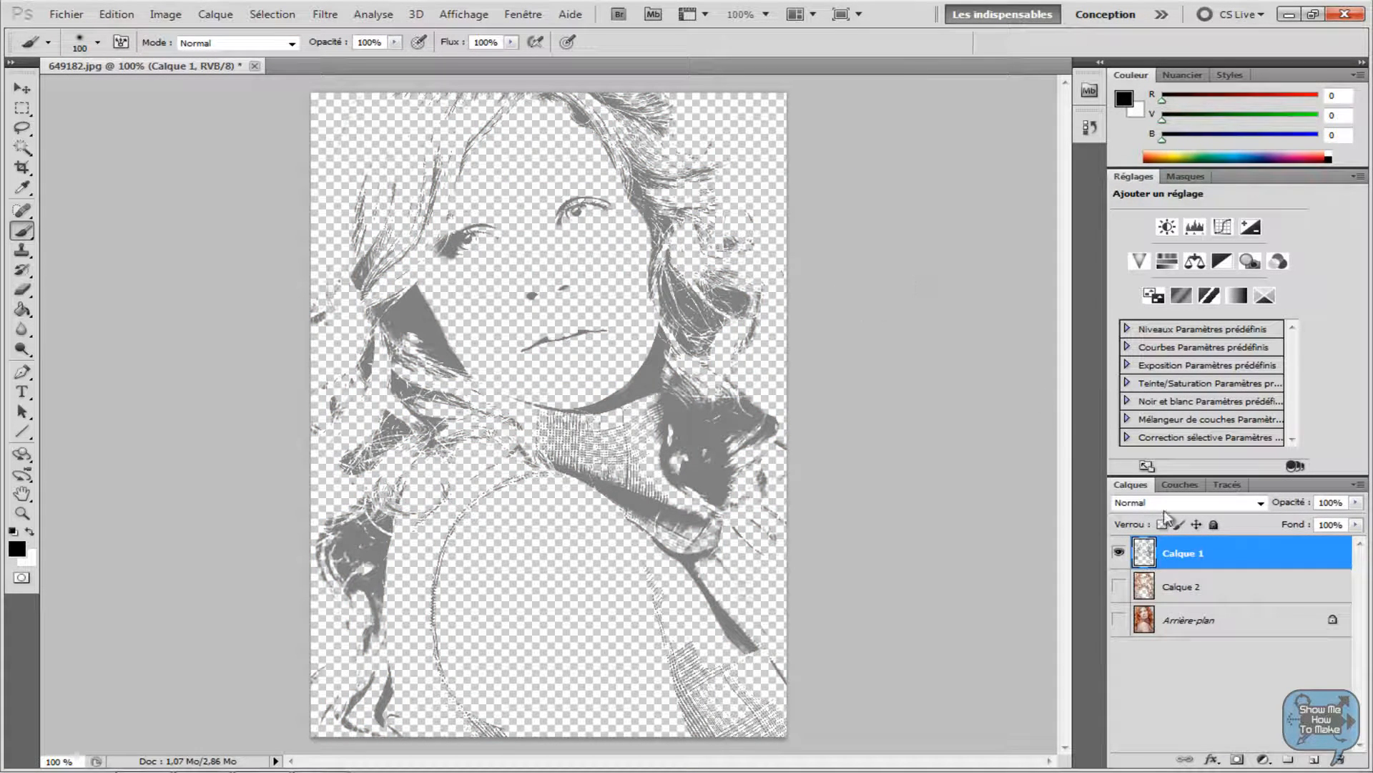
Show the midtones layer Calque 2 and fill it with black (Noir), preserving its transparent areas
click(1214, 589)
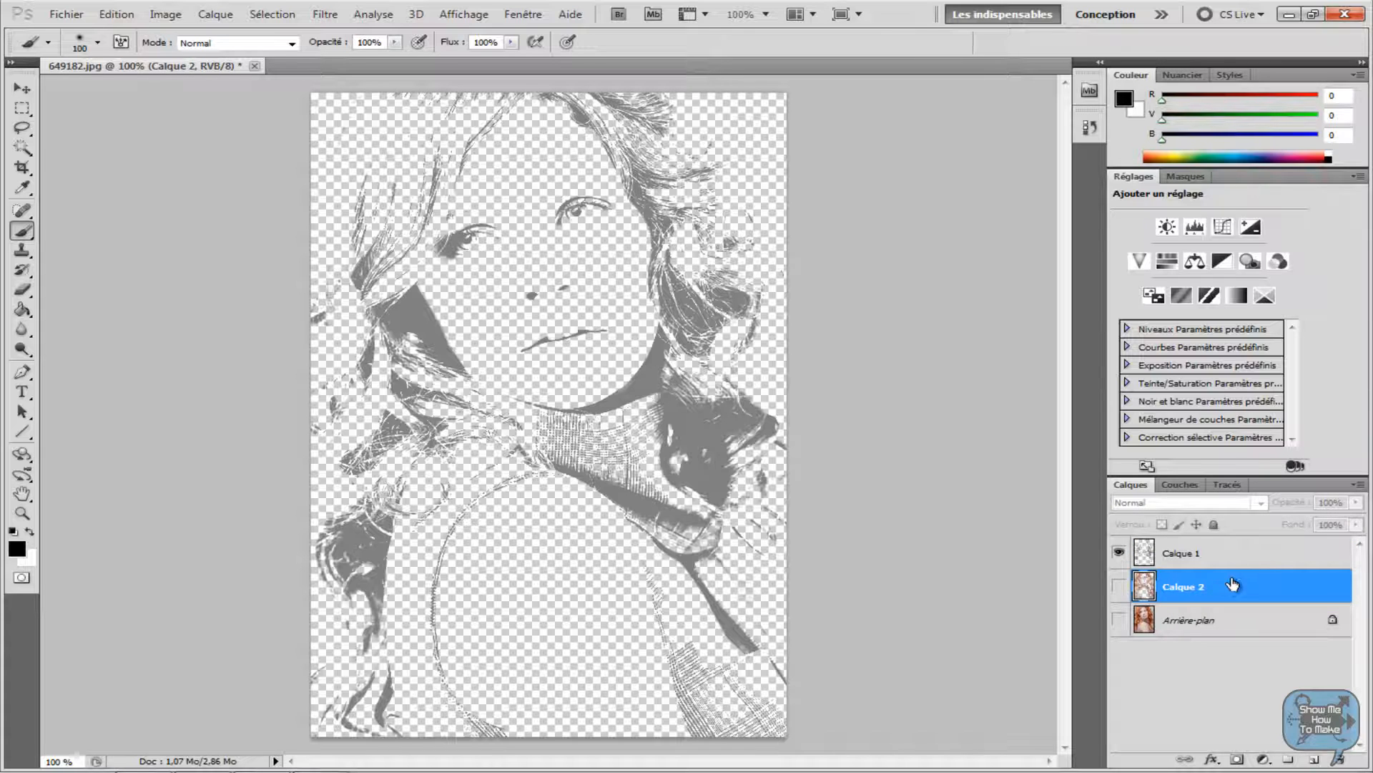
click(1119, 585)
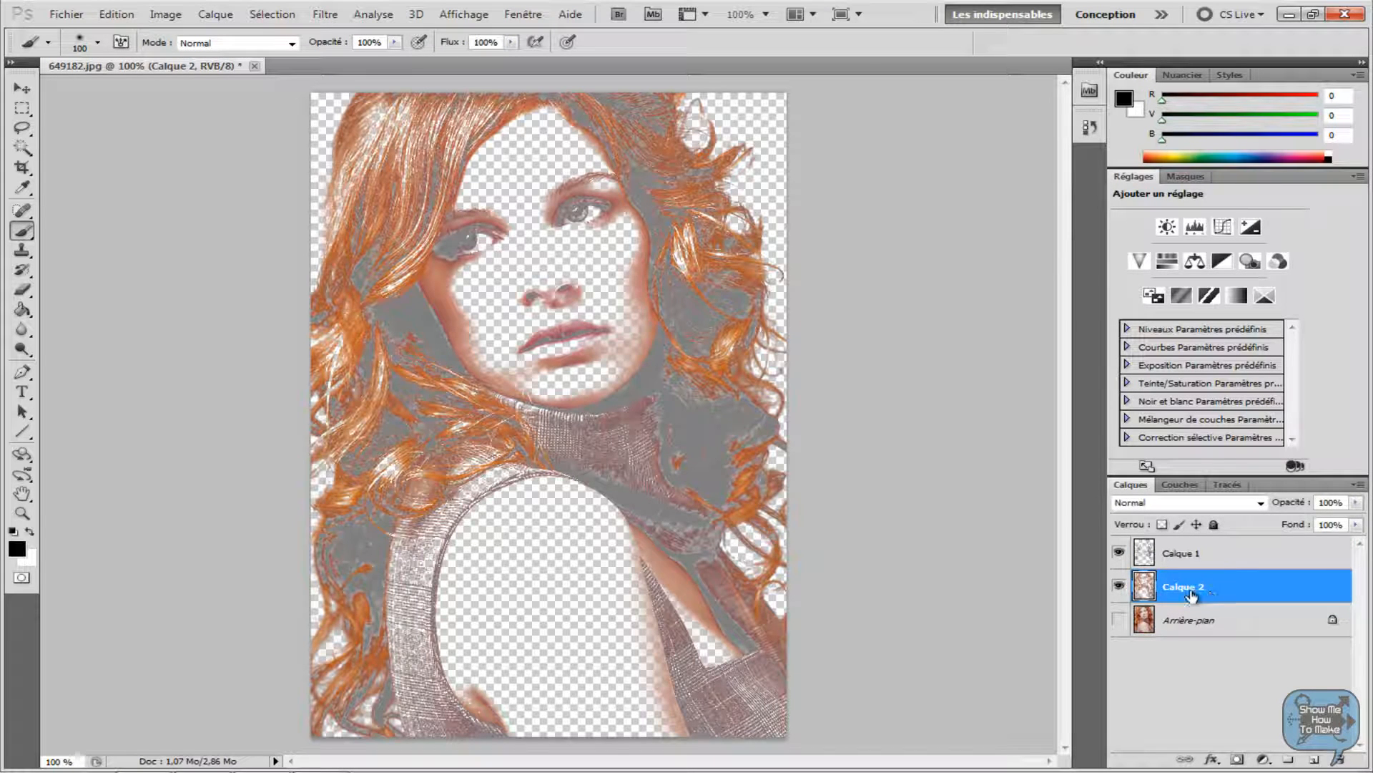
click(120, 17)
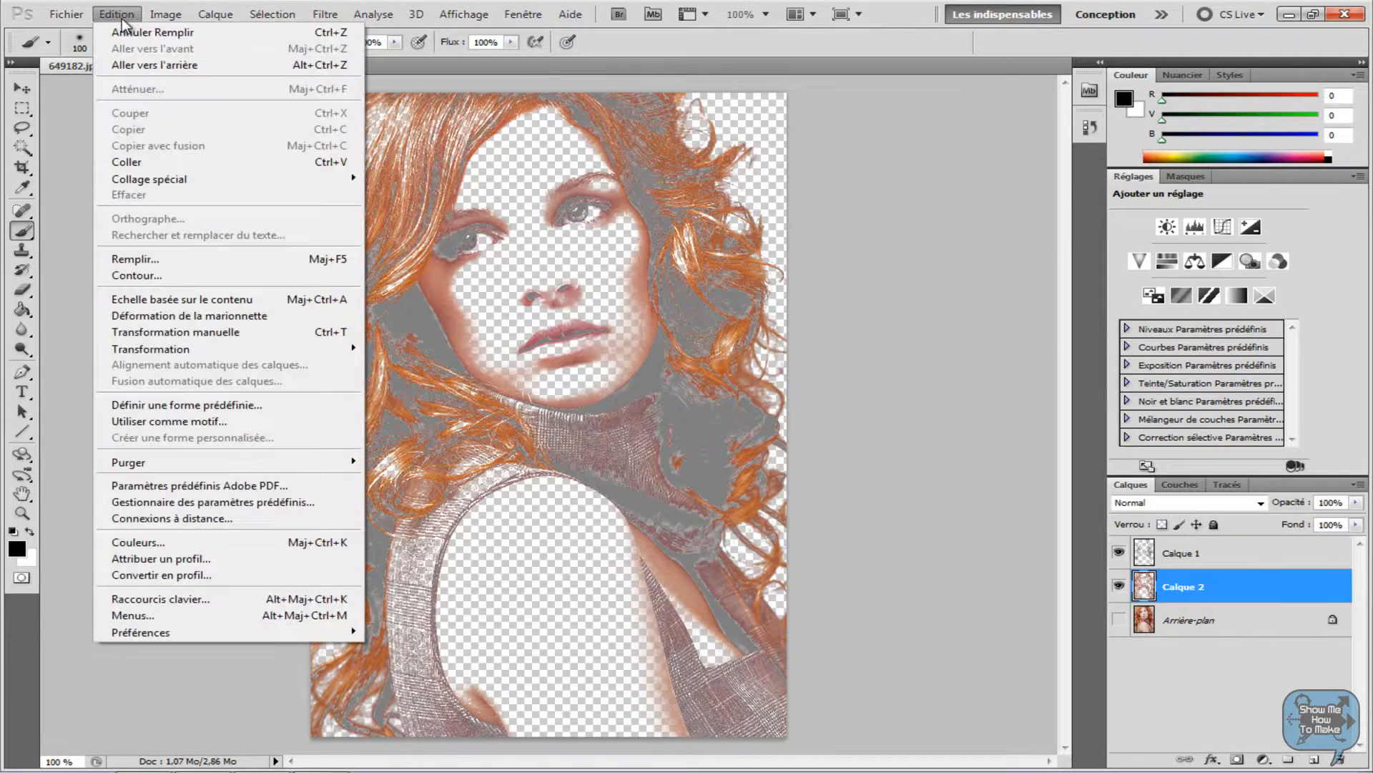
click(185, 261)
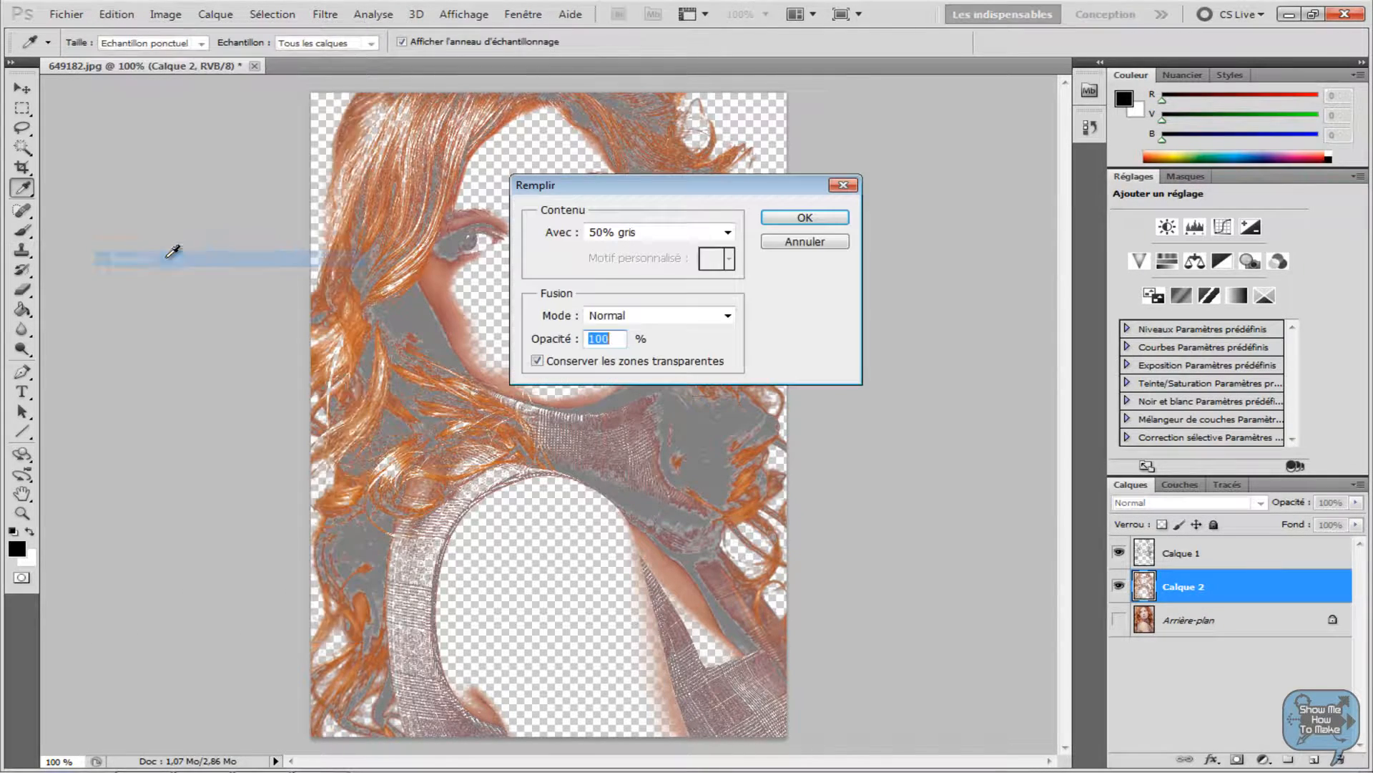
click(727, 233)
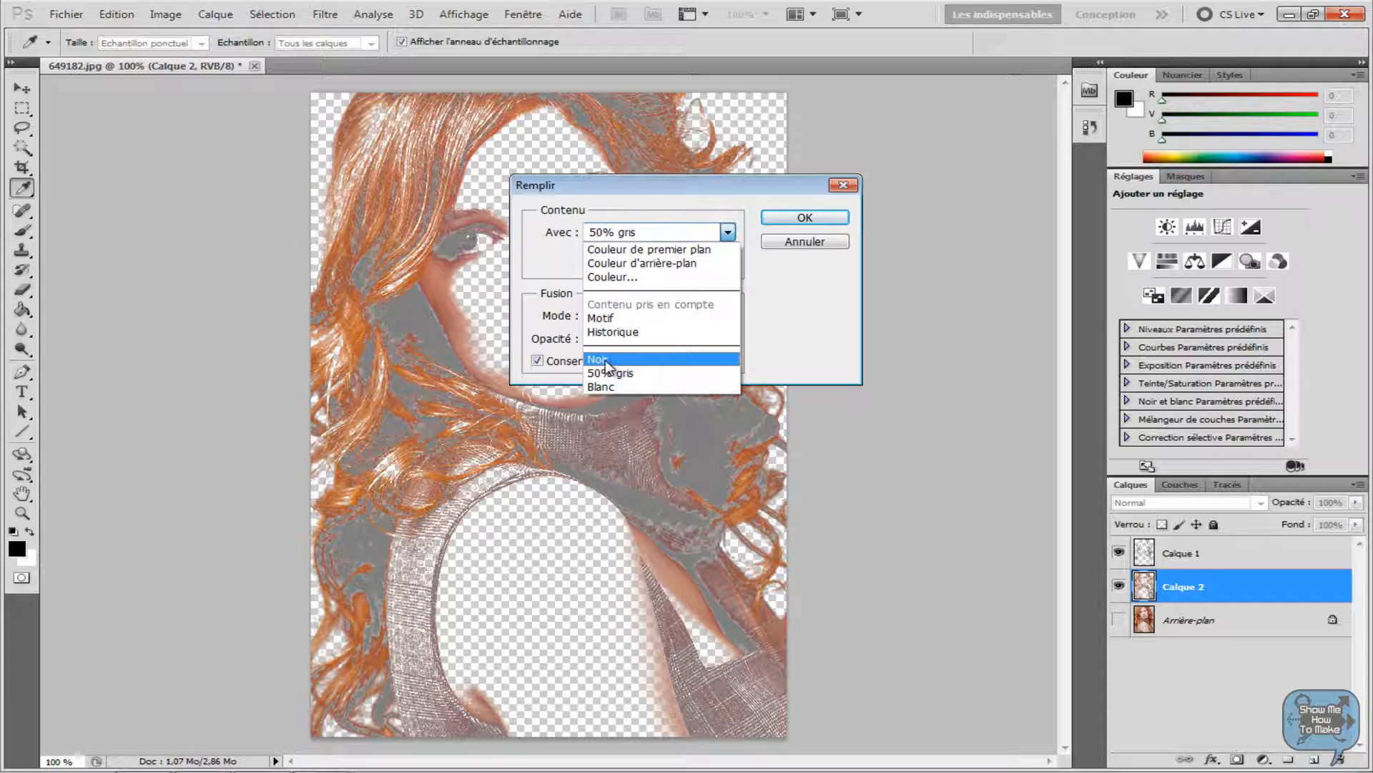
click(605, 360)
click(805, 217)
key(b)
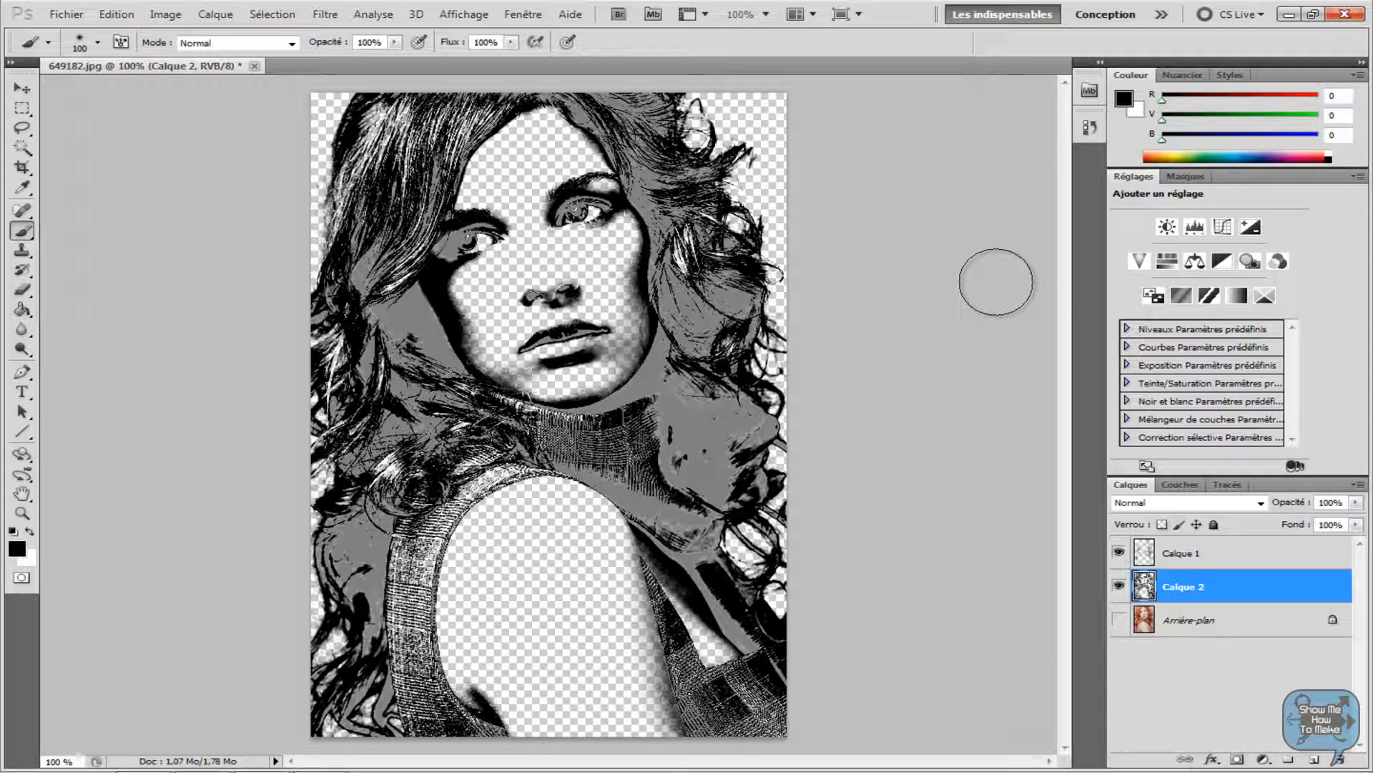
Merge the visible layers Calque 1 and Calque 2 into one layer, leaving the hidden background separate
click(1220, 564)
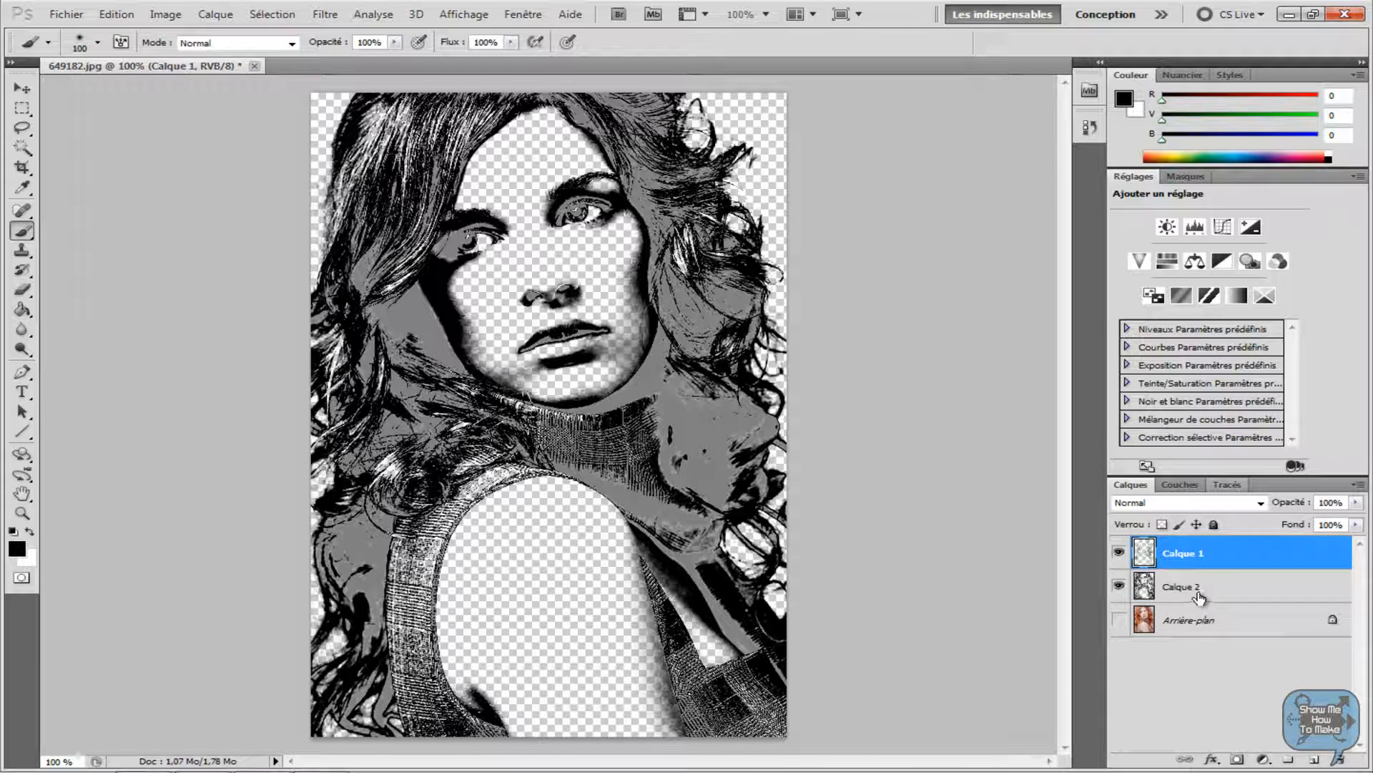
click(1202, 599)
click(1215, 561)
right_click(1261, 556)
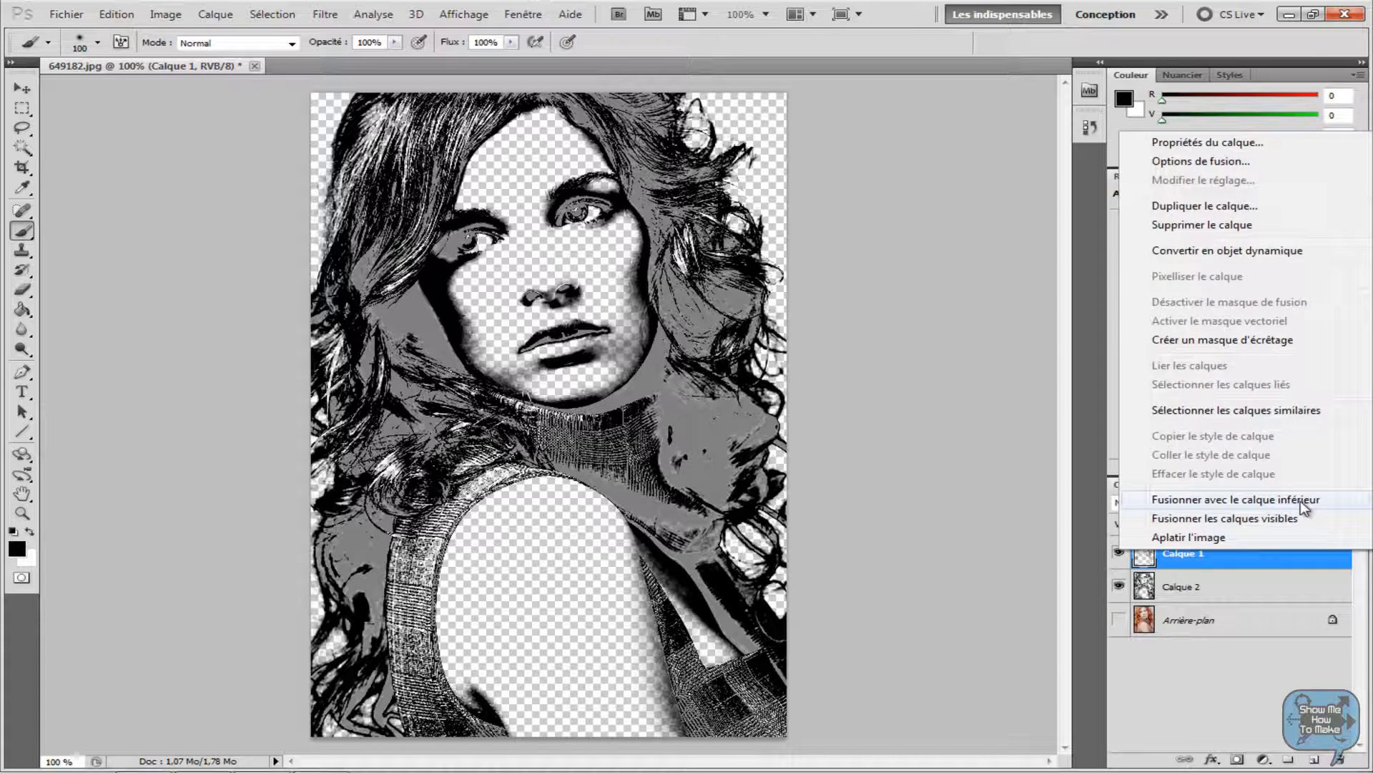
click(1250, 518)
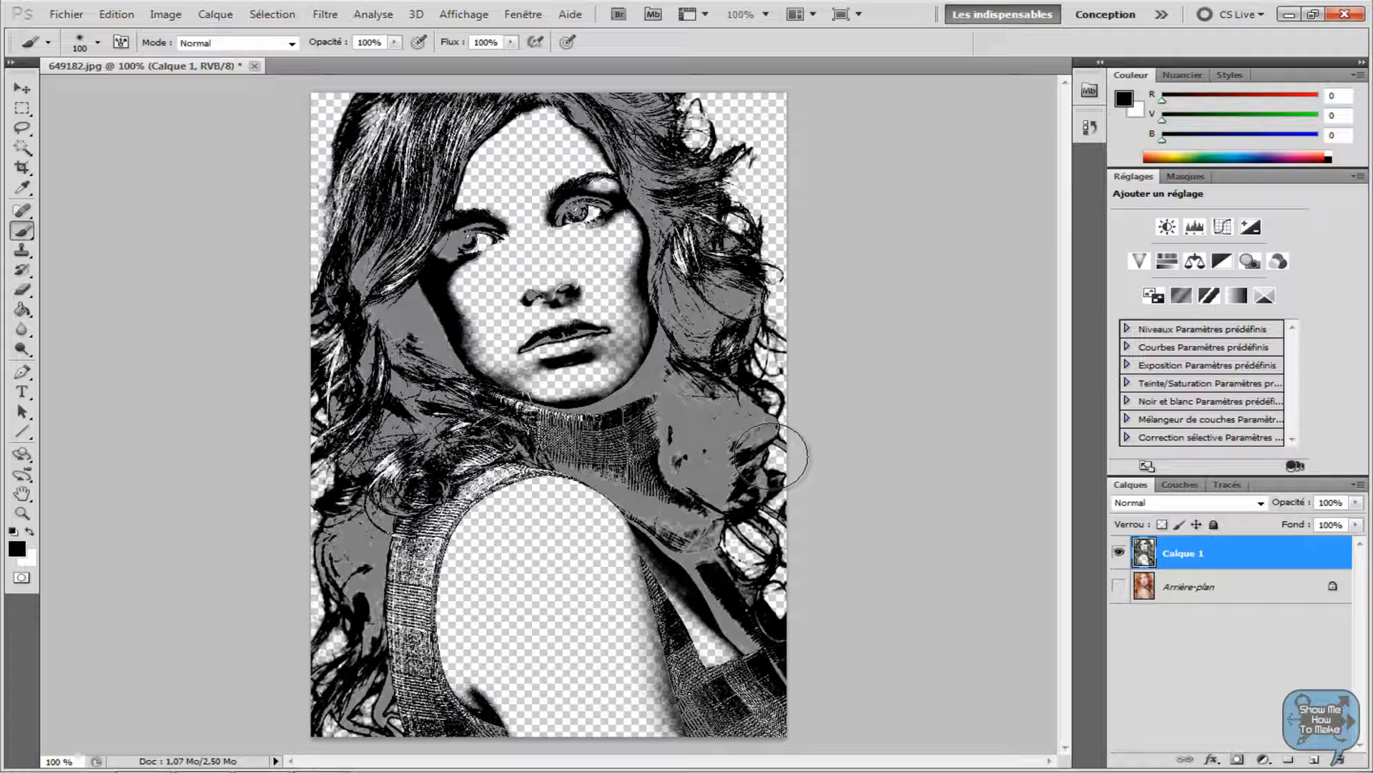
Create a new document of 499 × 750 pixels at 300 pixels/pouce with a Blanc background
click(80, 14)
click(92, 31)
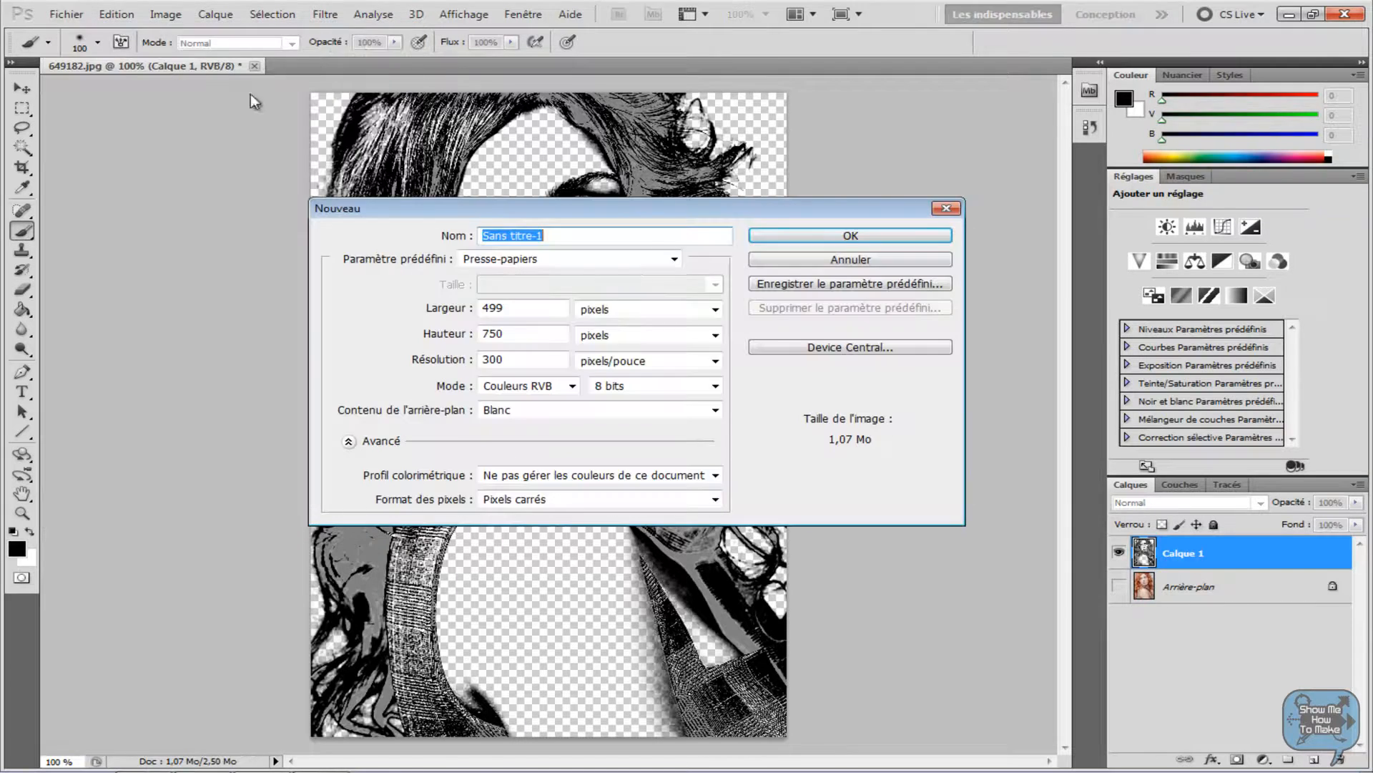
click(850, 233)
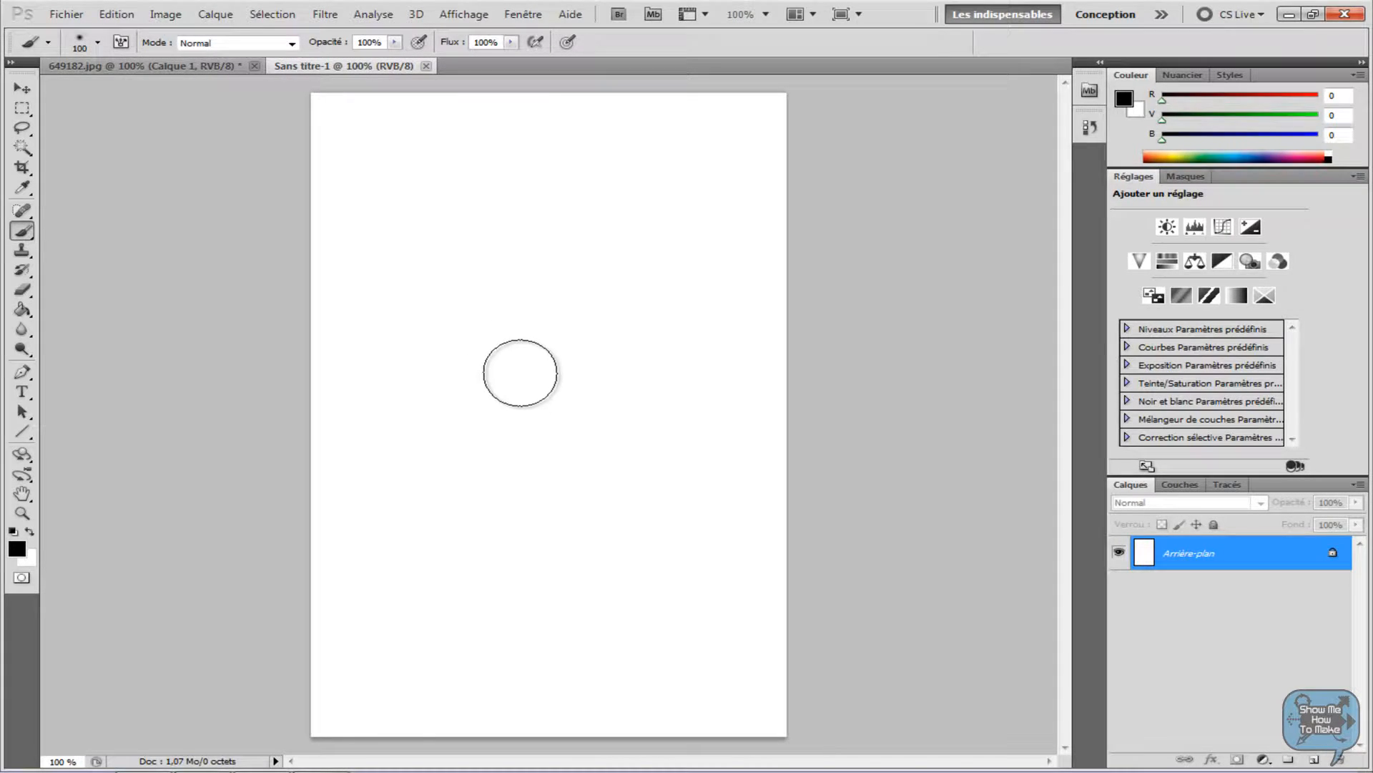
Switch to Firefox and copy all the prose paragraphs under the title "La leçon des ténèbres"
mouse_move(187, 771)
click(149, 754)
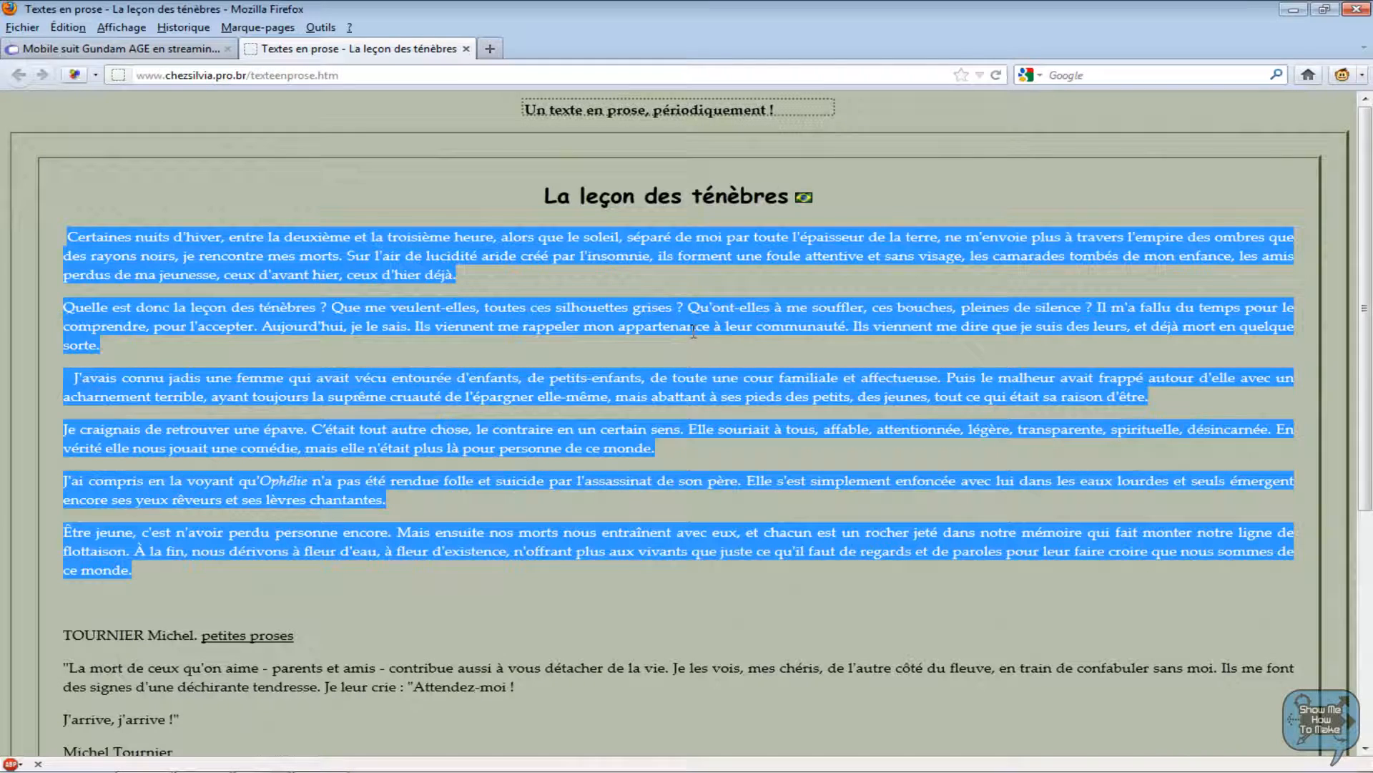
click(583, 287)
drag(341, 75, 136, 75)
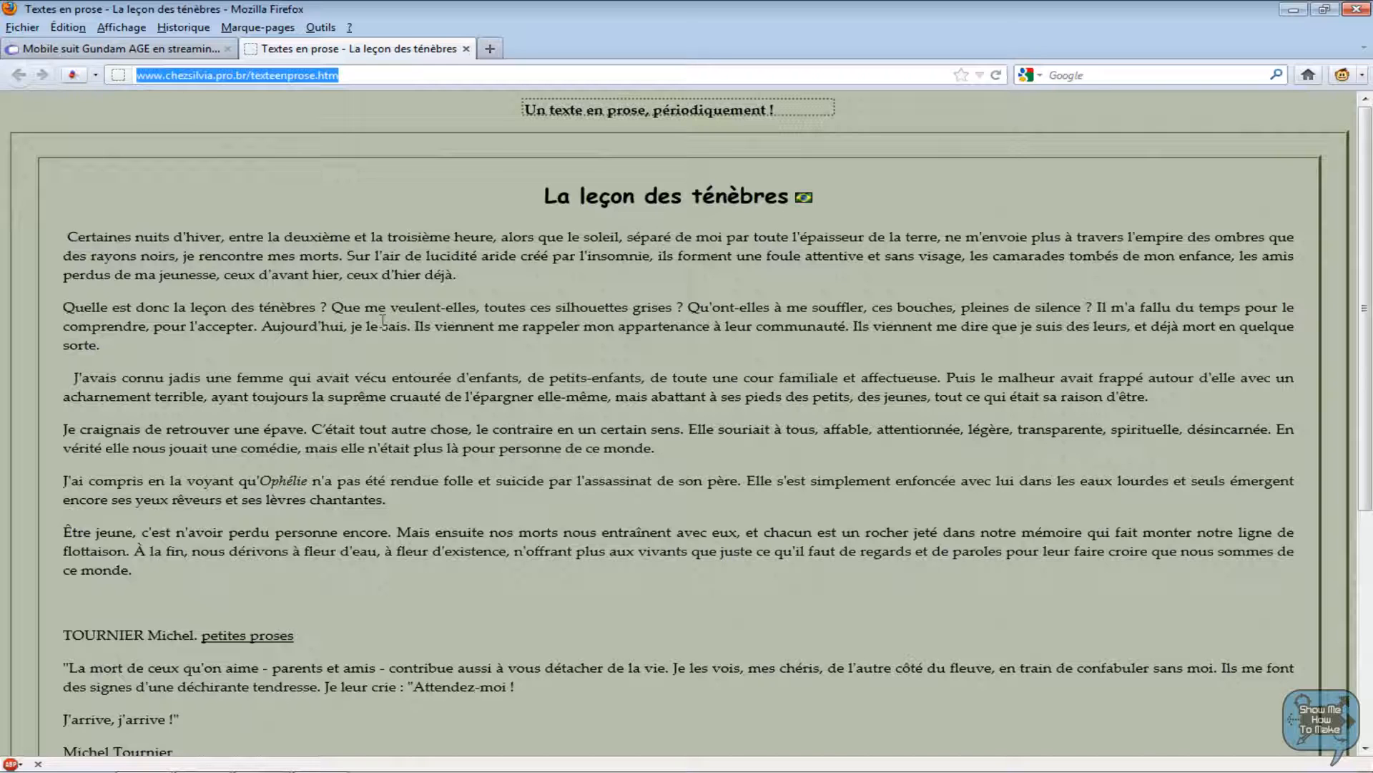
click(91, 237)
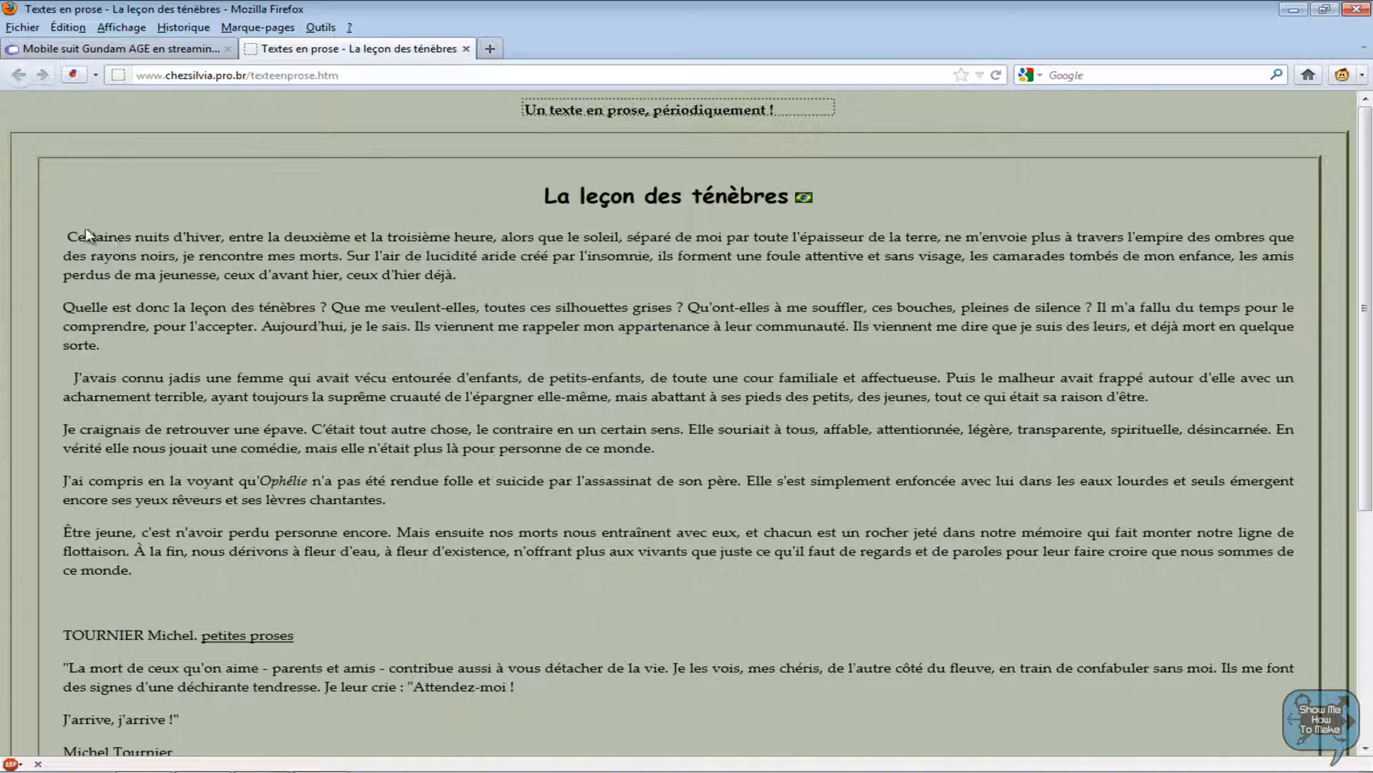
drag(68, 236, 446, 567)
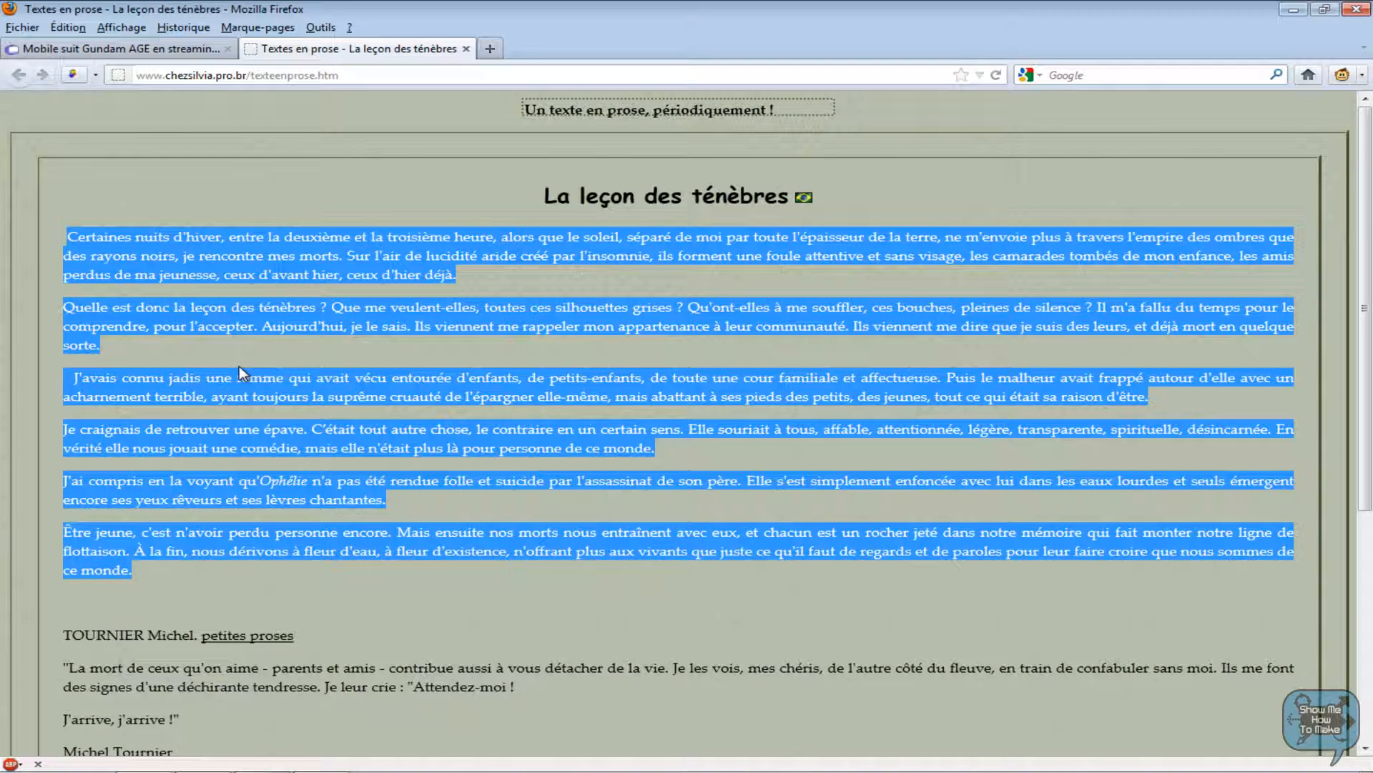
key(ctrl+c)
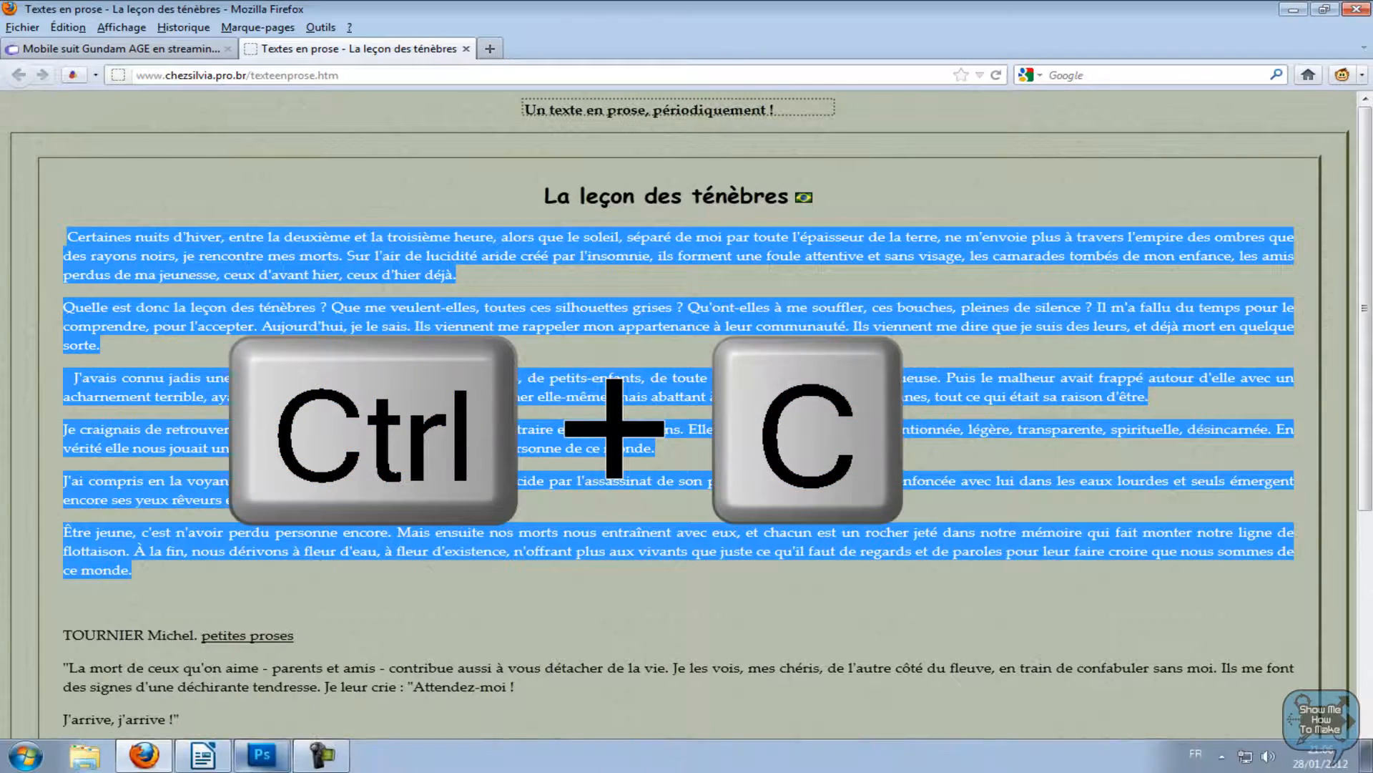
Return to the blank document in Photoshop and activate the Type tool
click(263, 754)
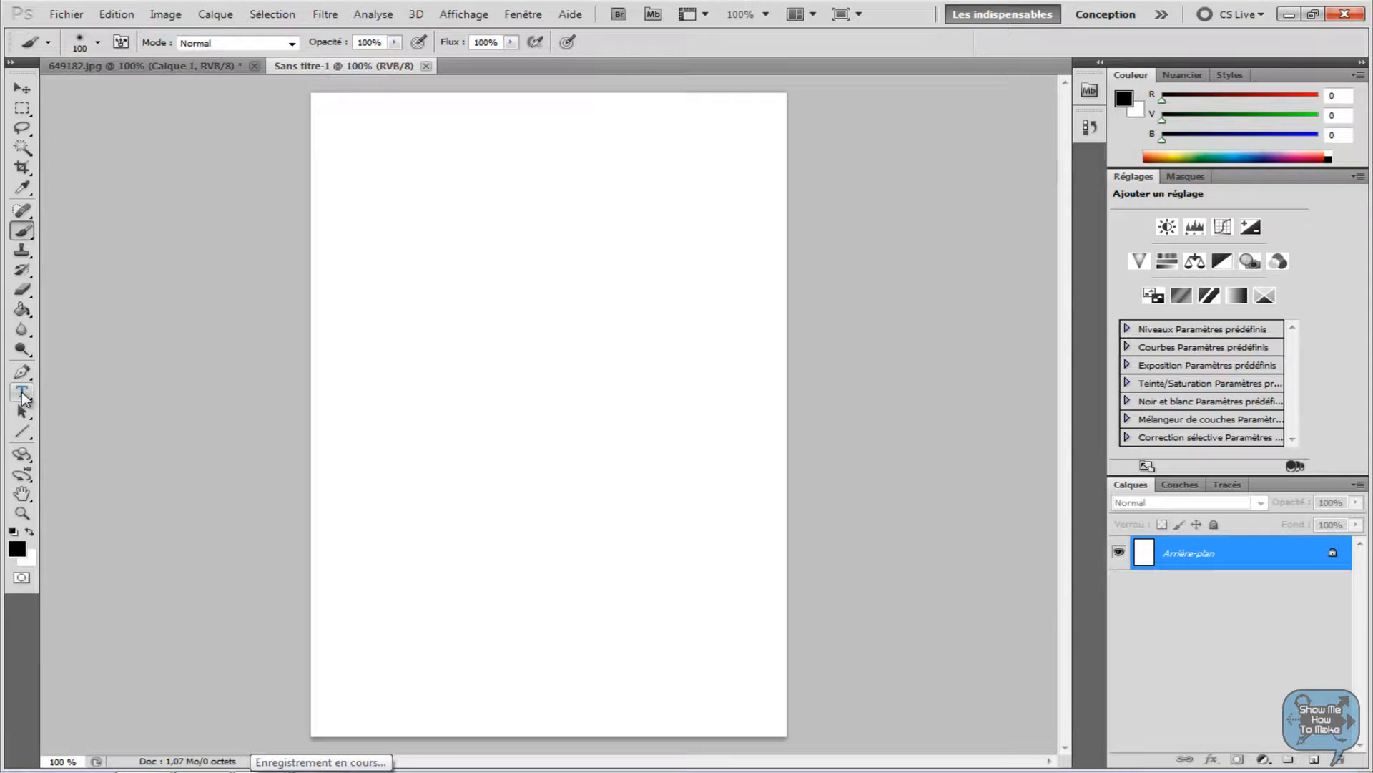
click(21, 393)
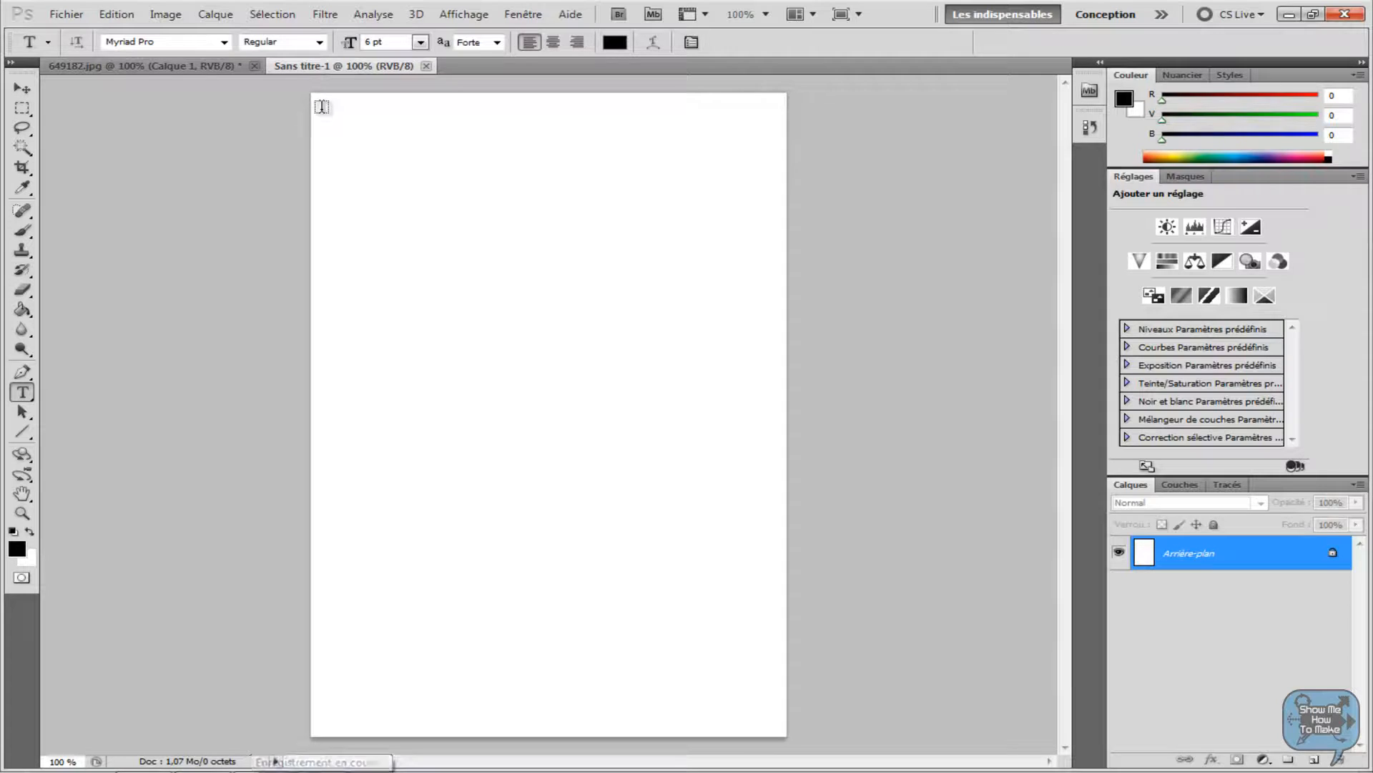
drag(320, 107, 469, 312)
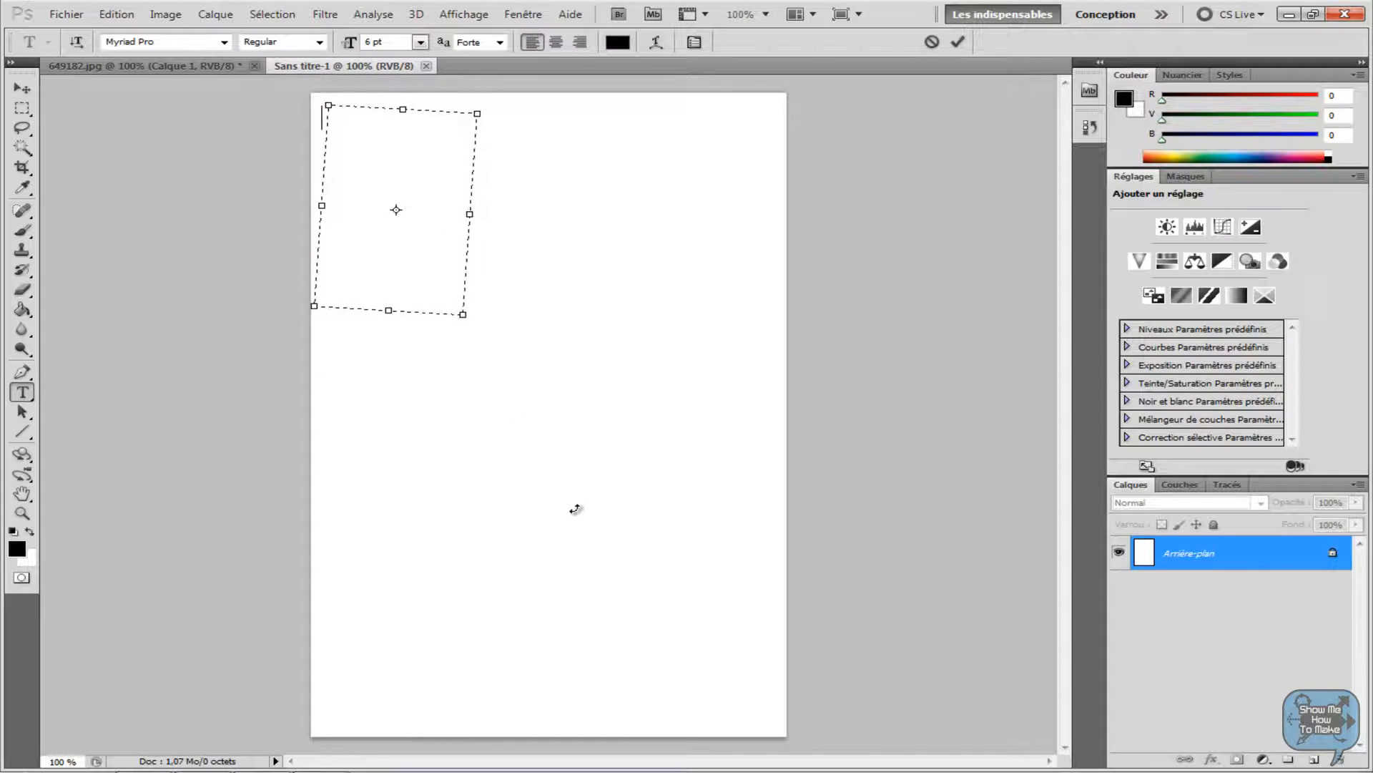
drag(576, 509, 516, 383)
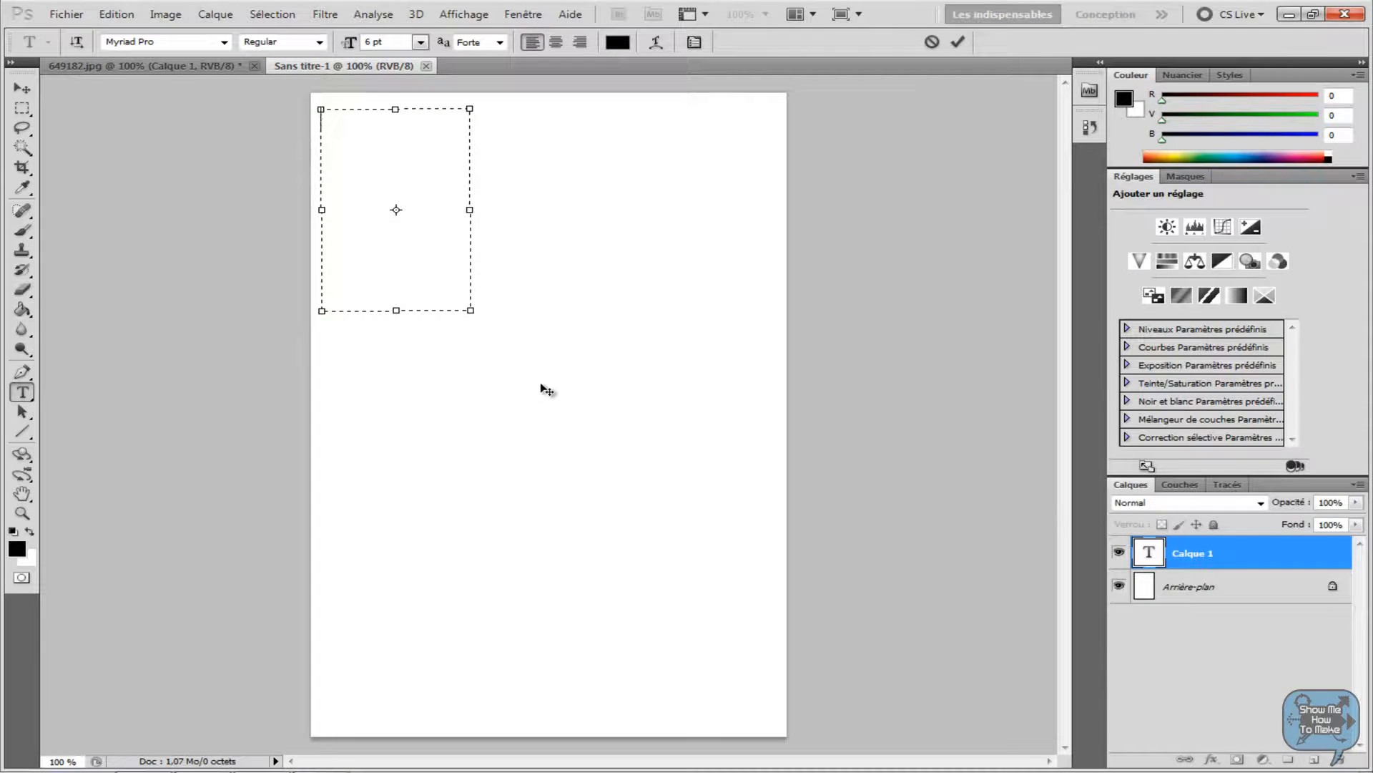
key(Escape)
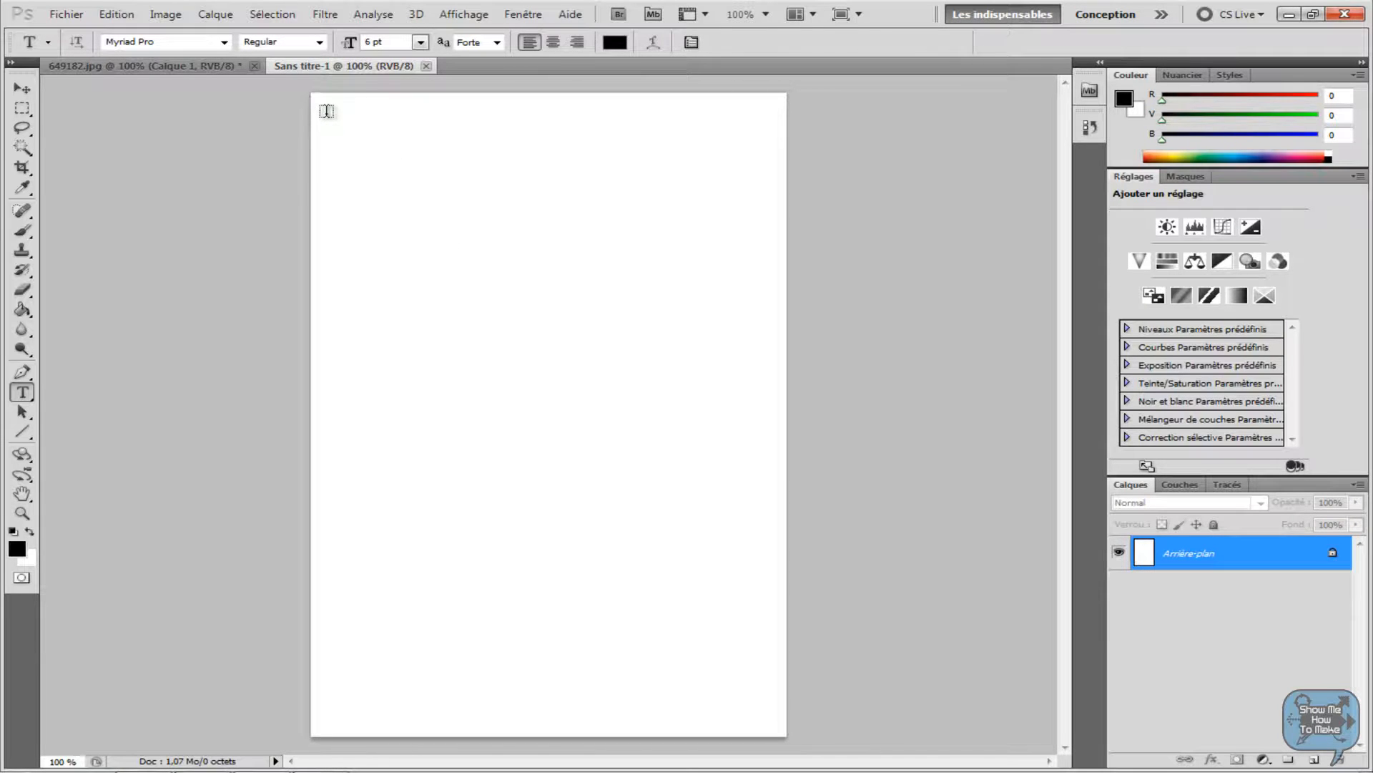
Create a text box covering nearly the whole blank page and paste the copied prose into it, committing the text
drag(328, 114, 766, 712)
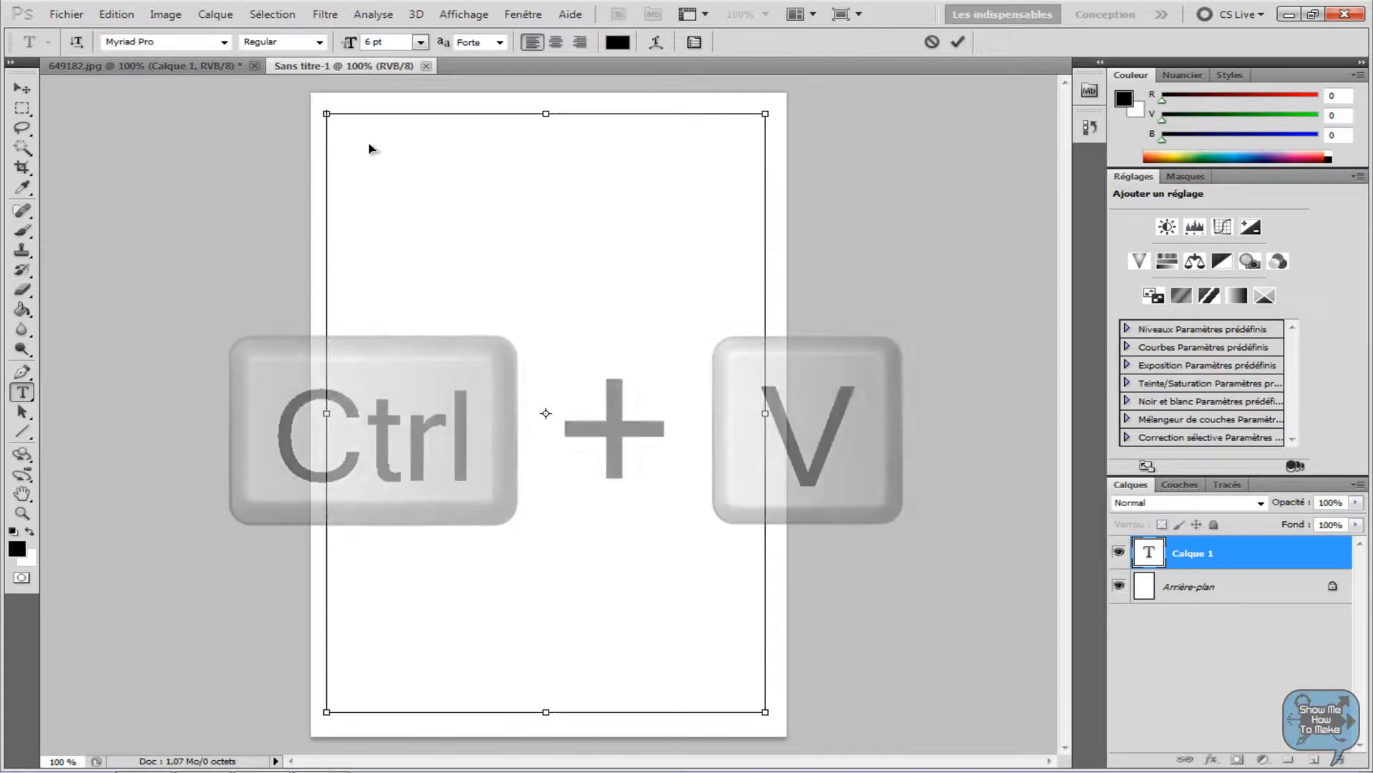
key(ctrl+v)
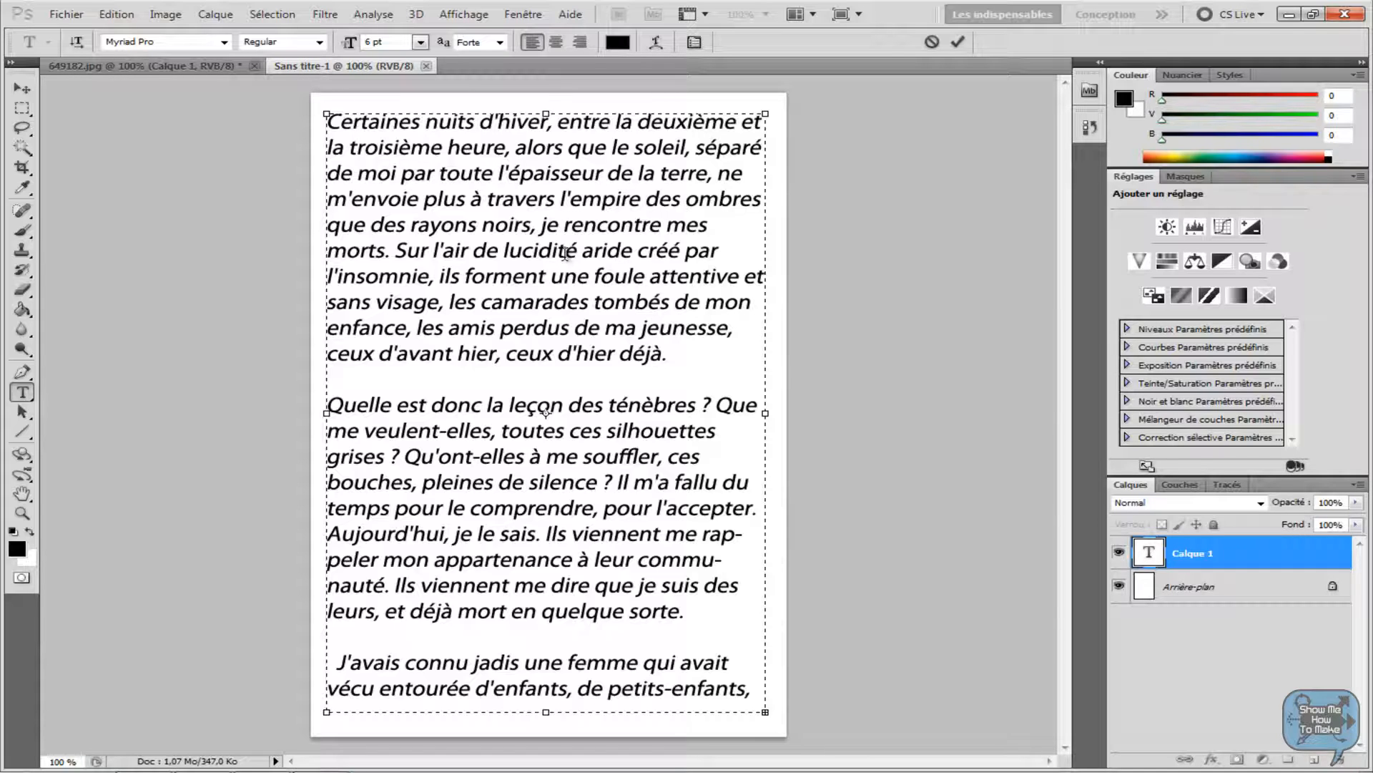
key(ctrl+Return)
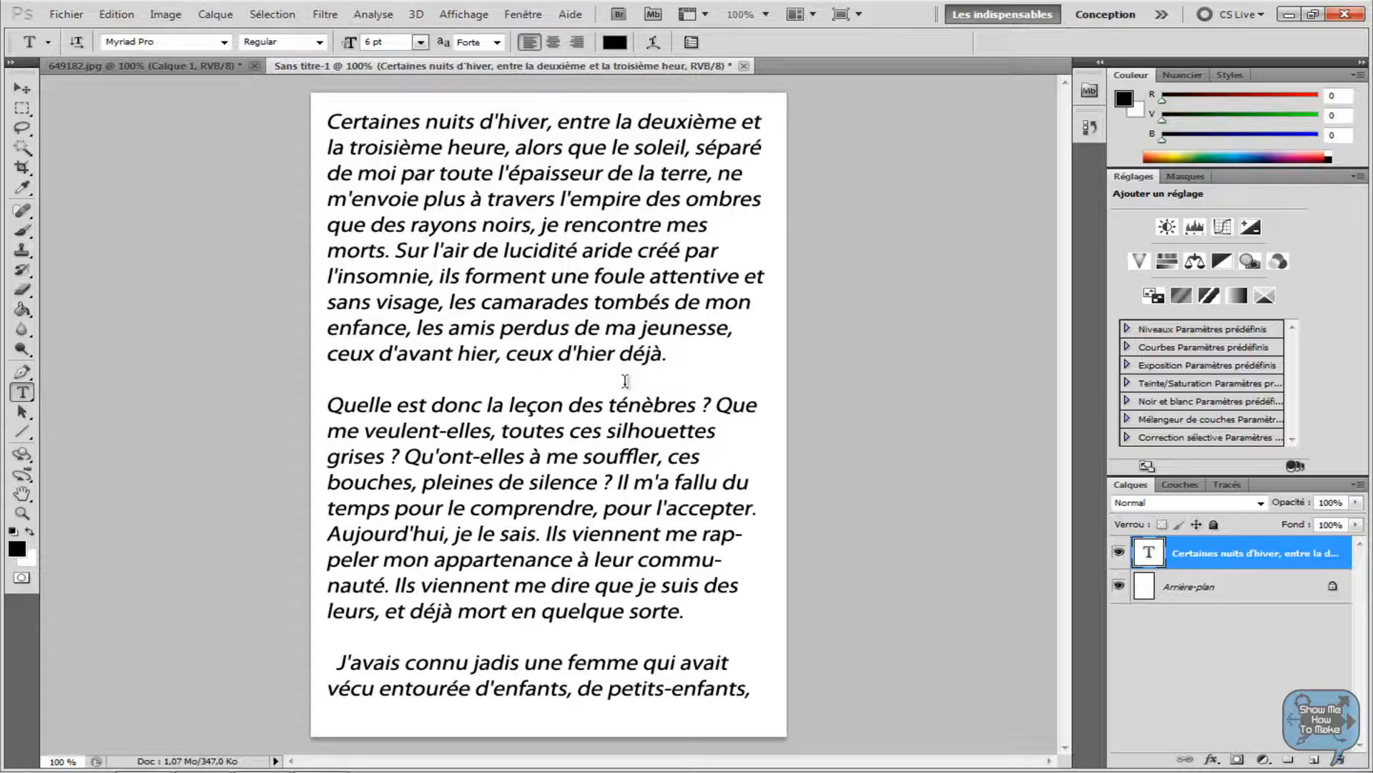
Define the entire text canvas as a brush preset named "tuto text", and close the text document without saving it
key(ctrl+a)
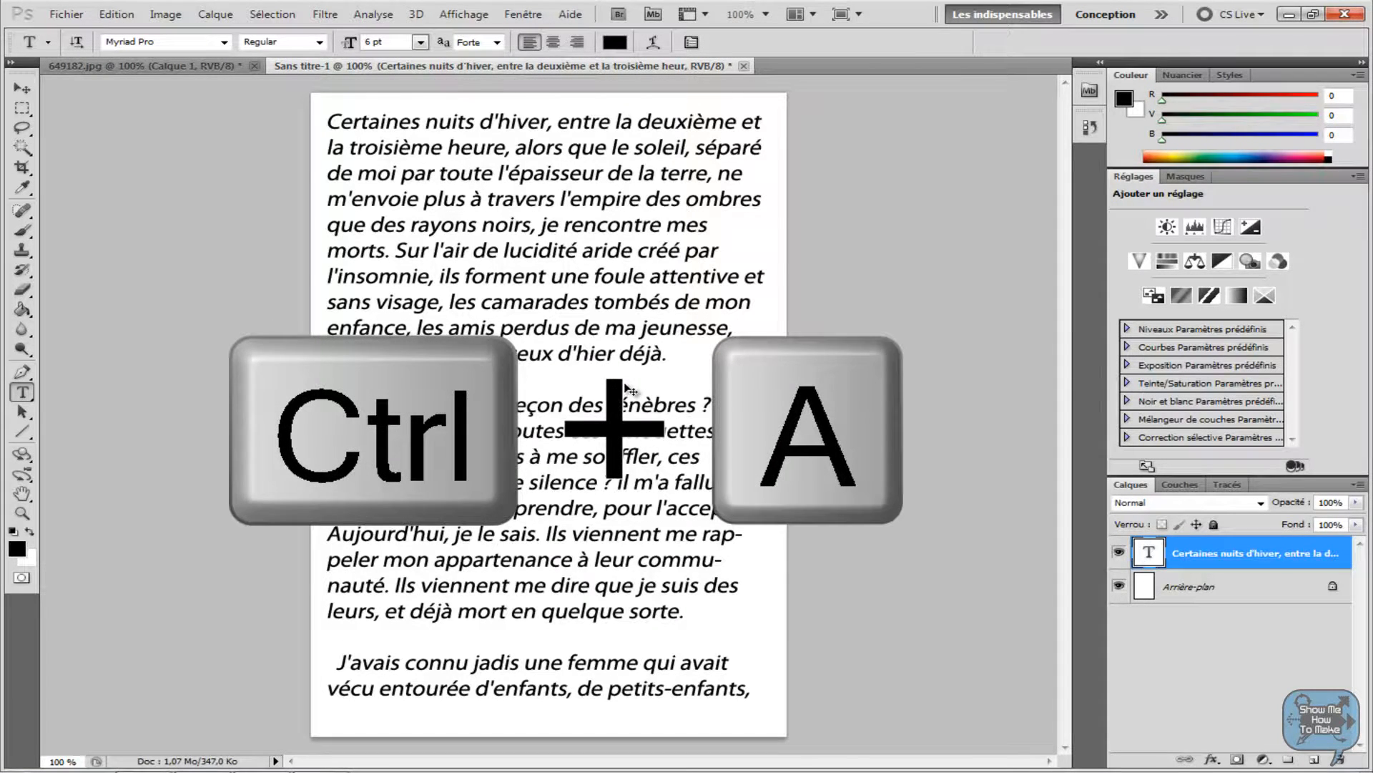
key(ctrl+a)
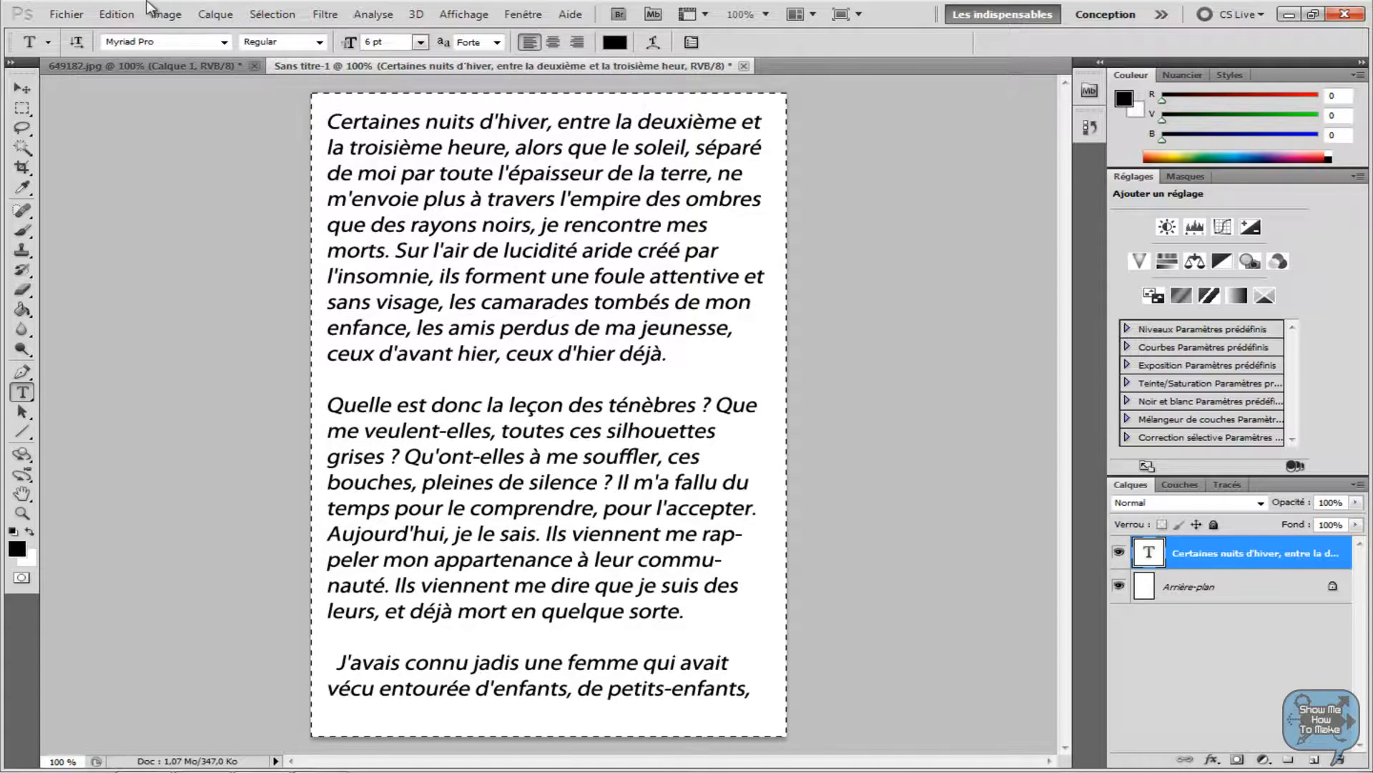
click(119, 15)
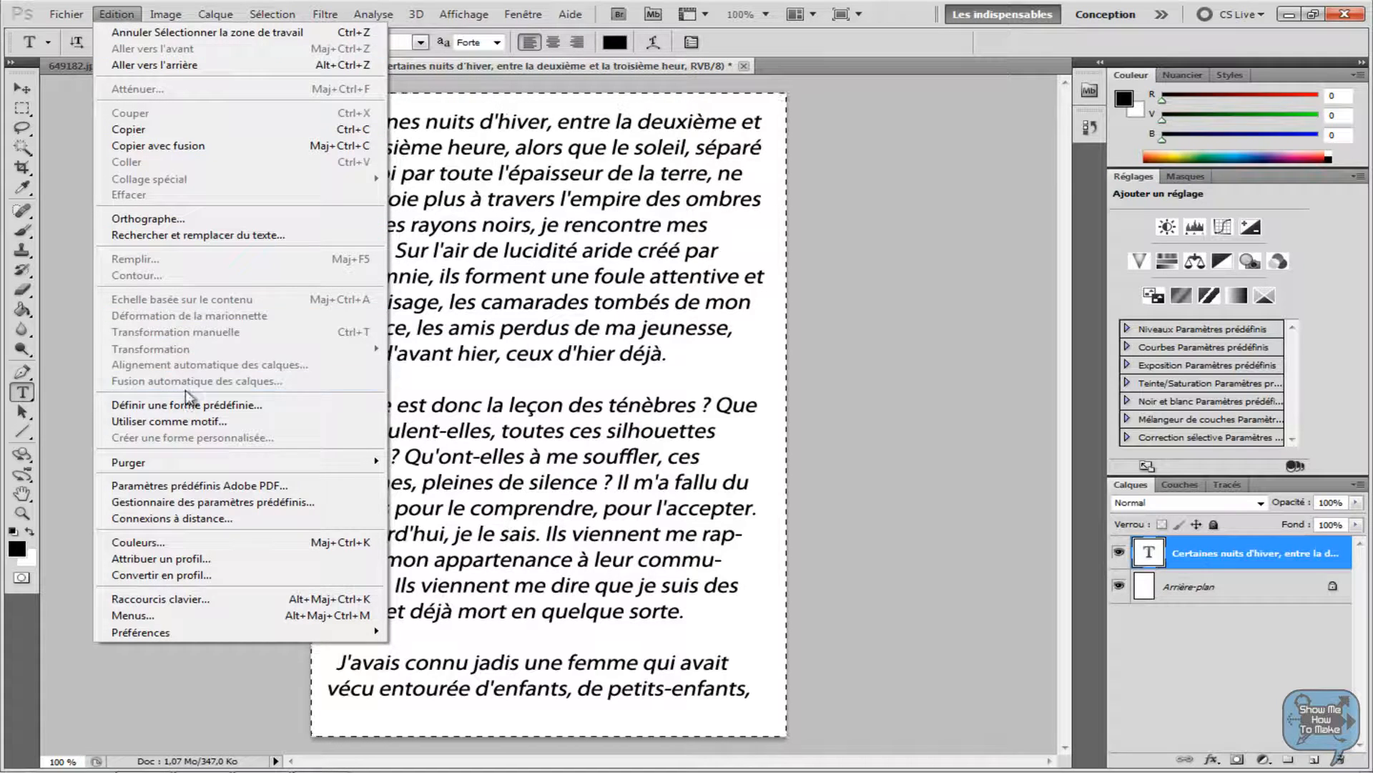
click(251, 405)
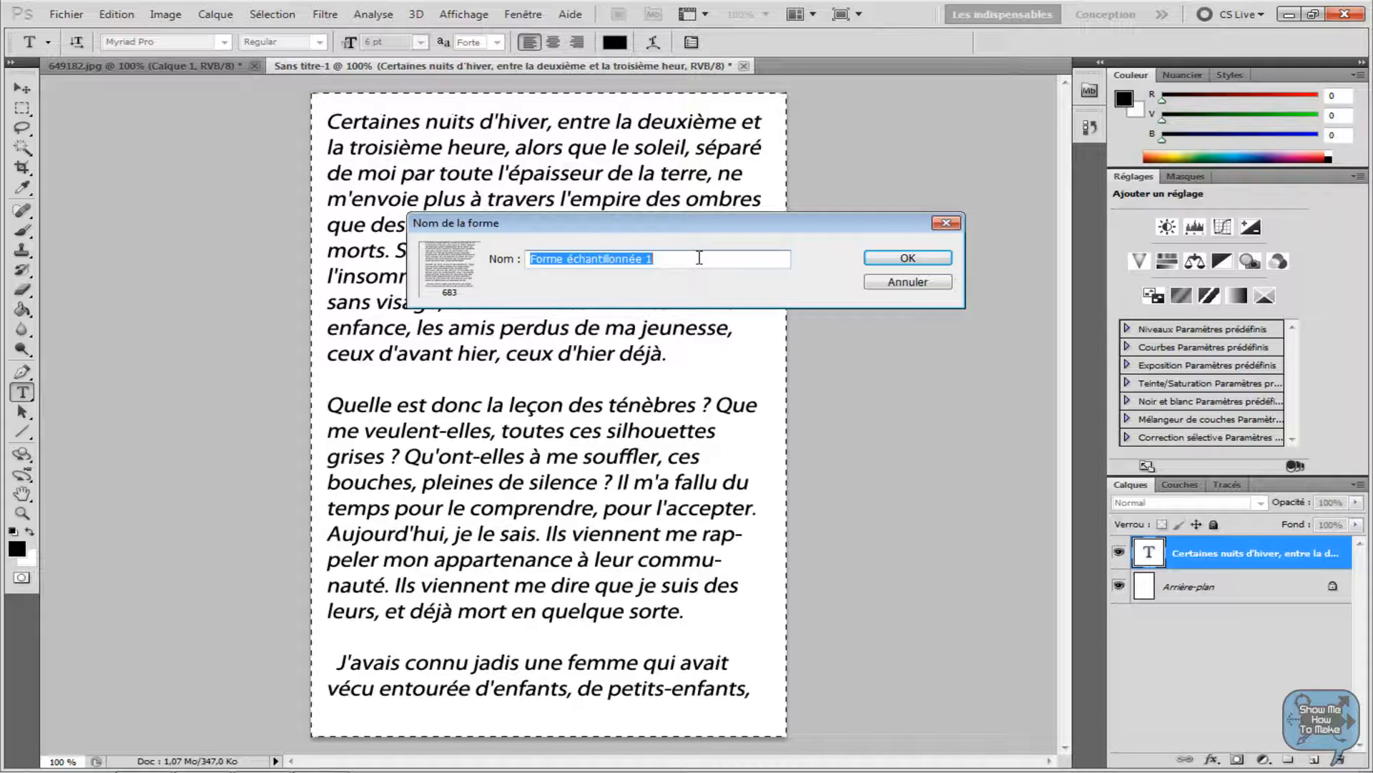
text(tuto)
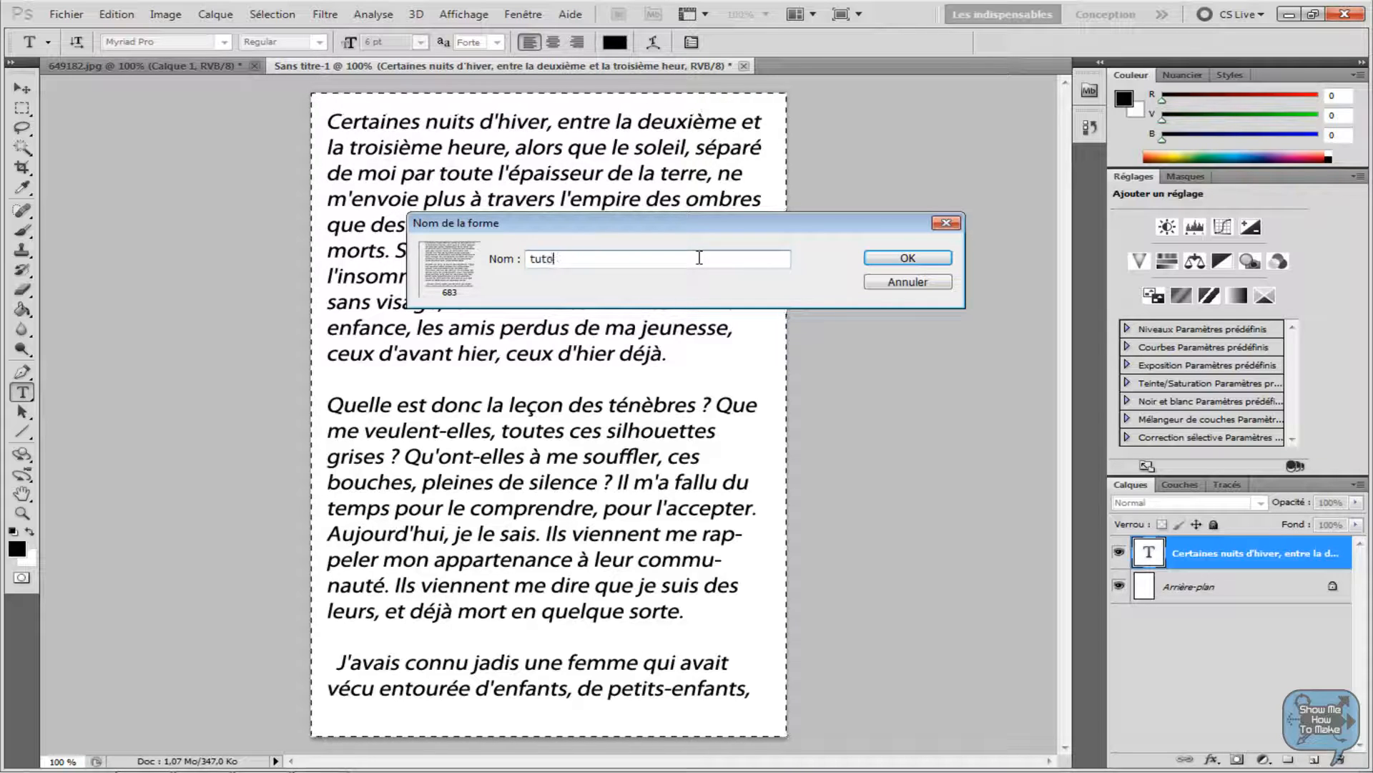
text(text)
click(925, 259)
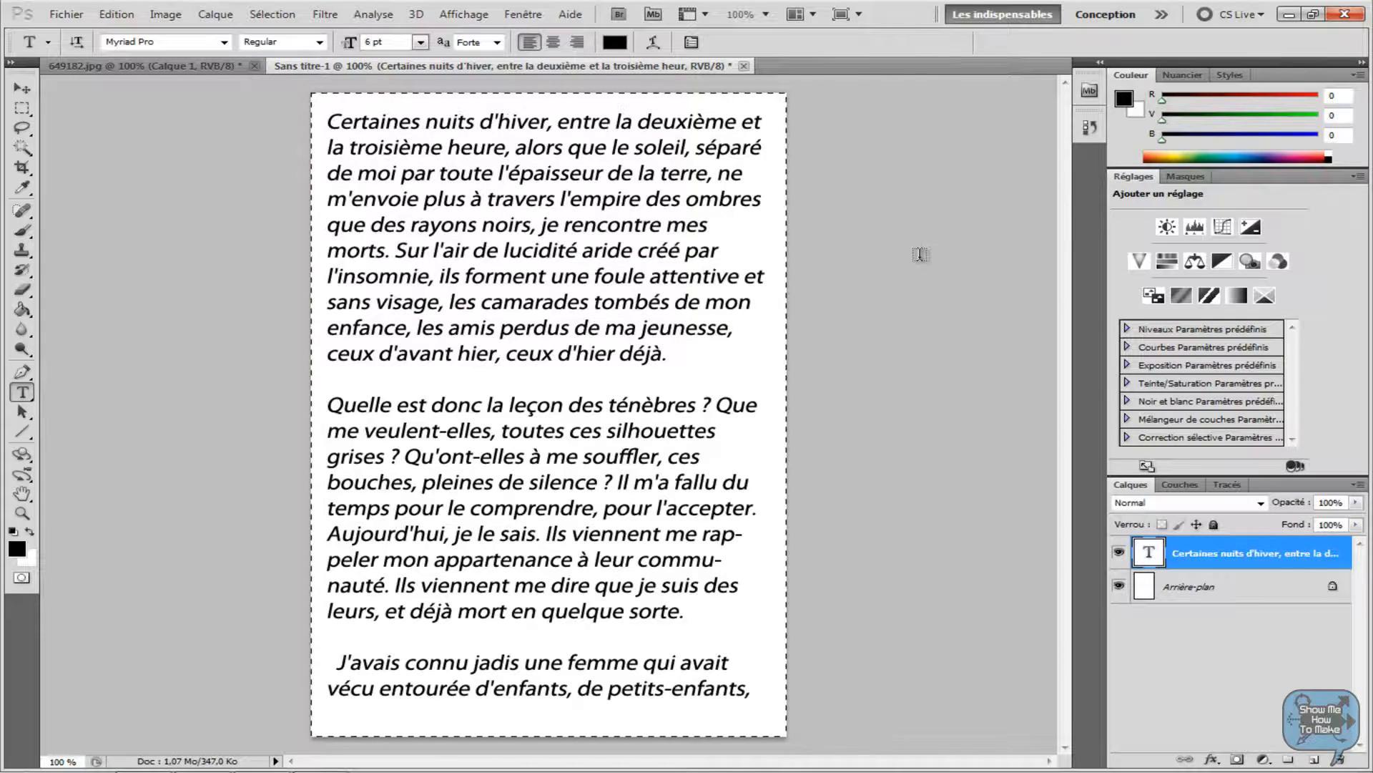
click(745, 65)
click(694, 302)
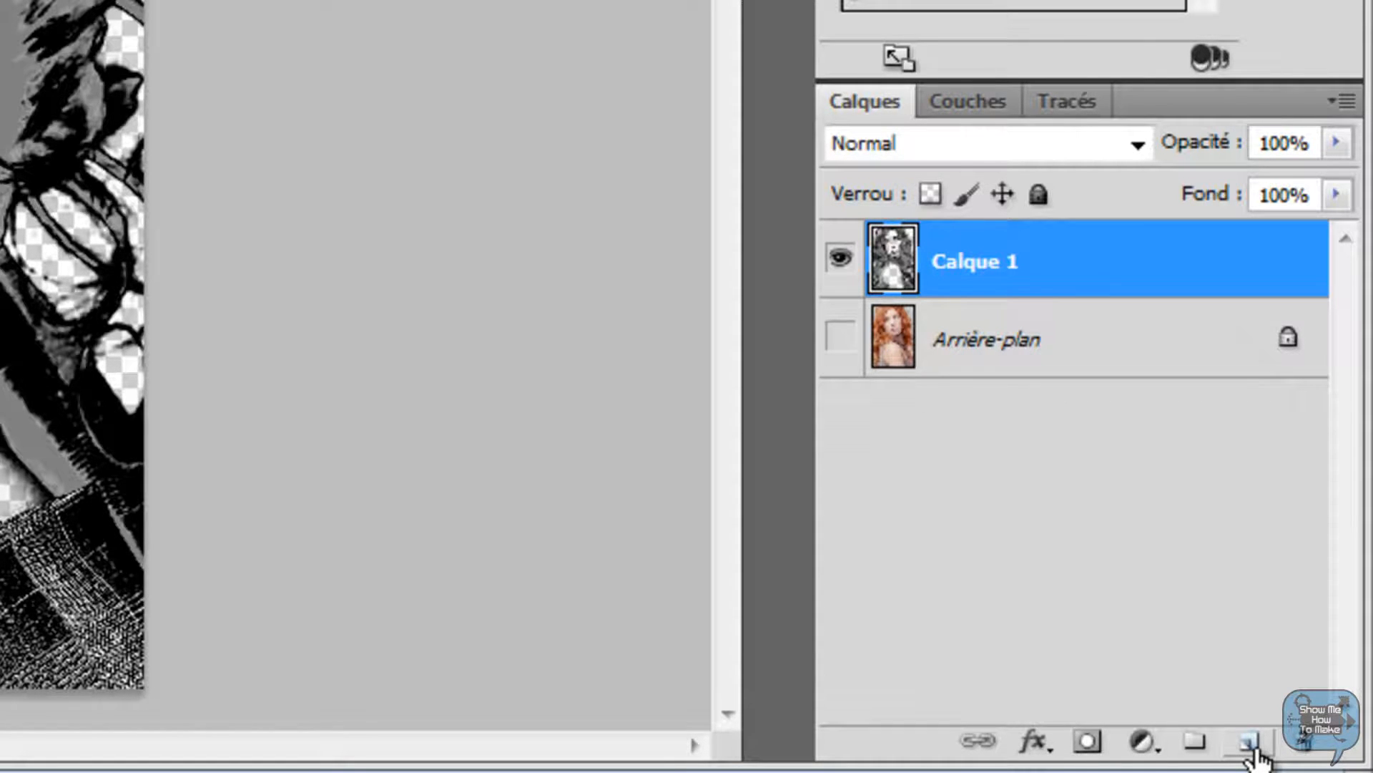
Add two new empty layers above Calque 1 and make the lower new one active
click(1250, 748)
click(1250, 748)
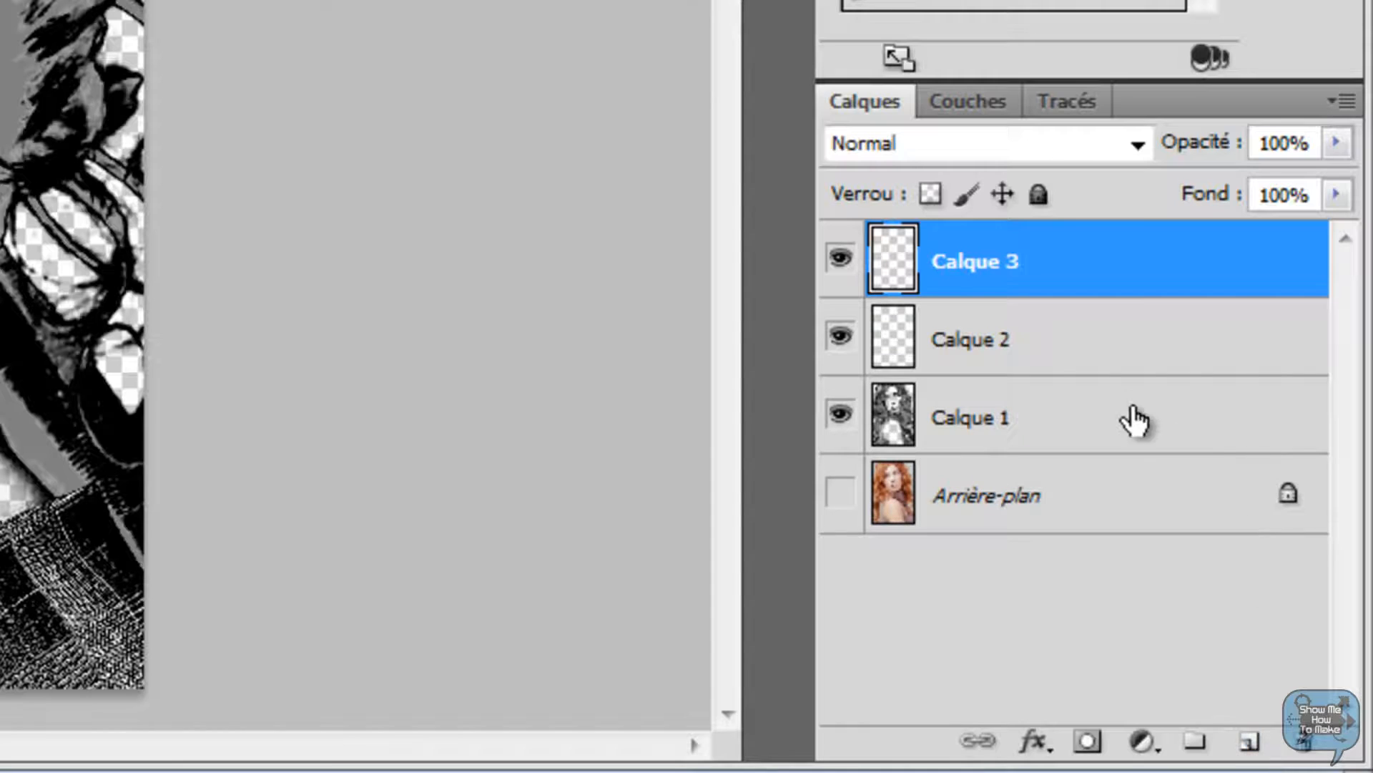
click(1008, 345)
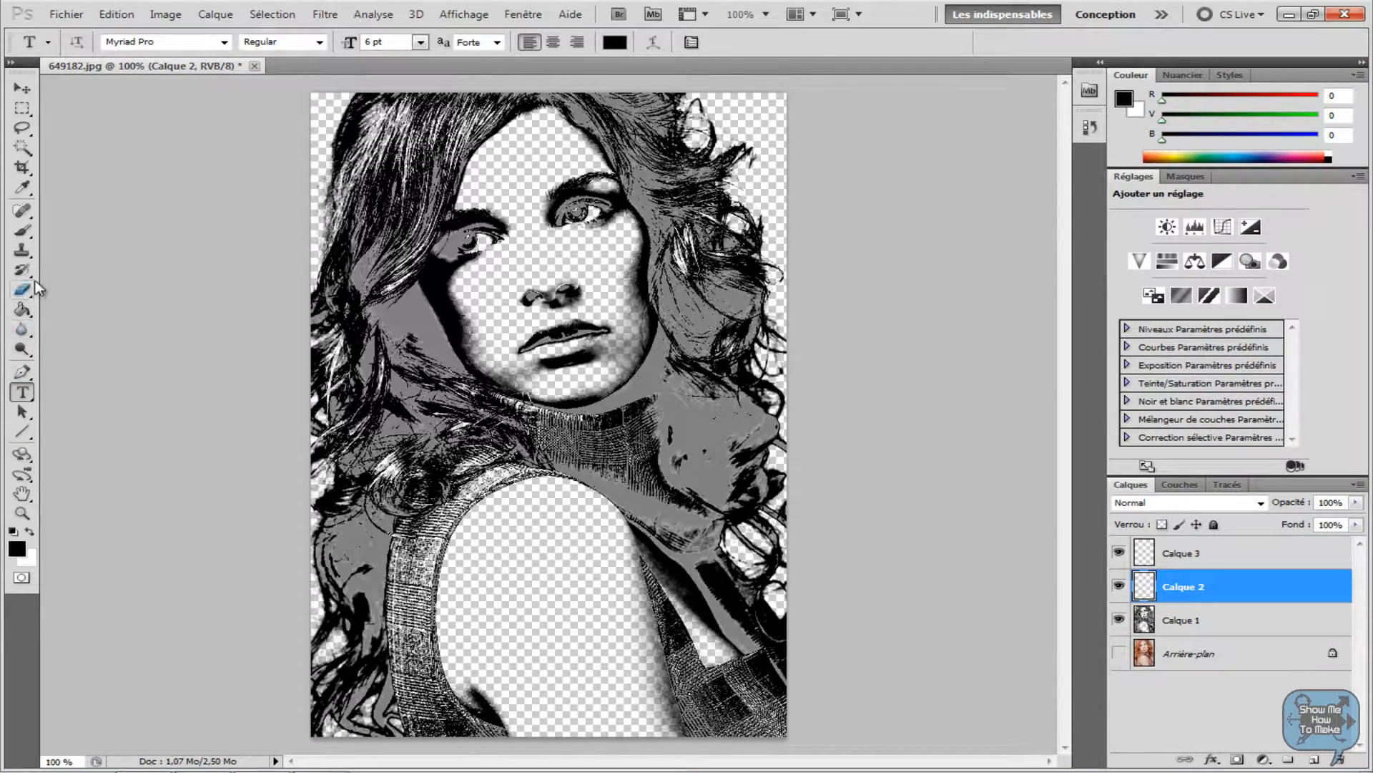
Fill Calque 2 with white using the Paint Bucket, and hide the layer
click(22, 310)
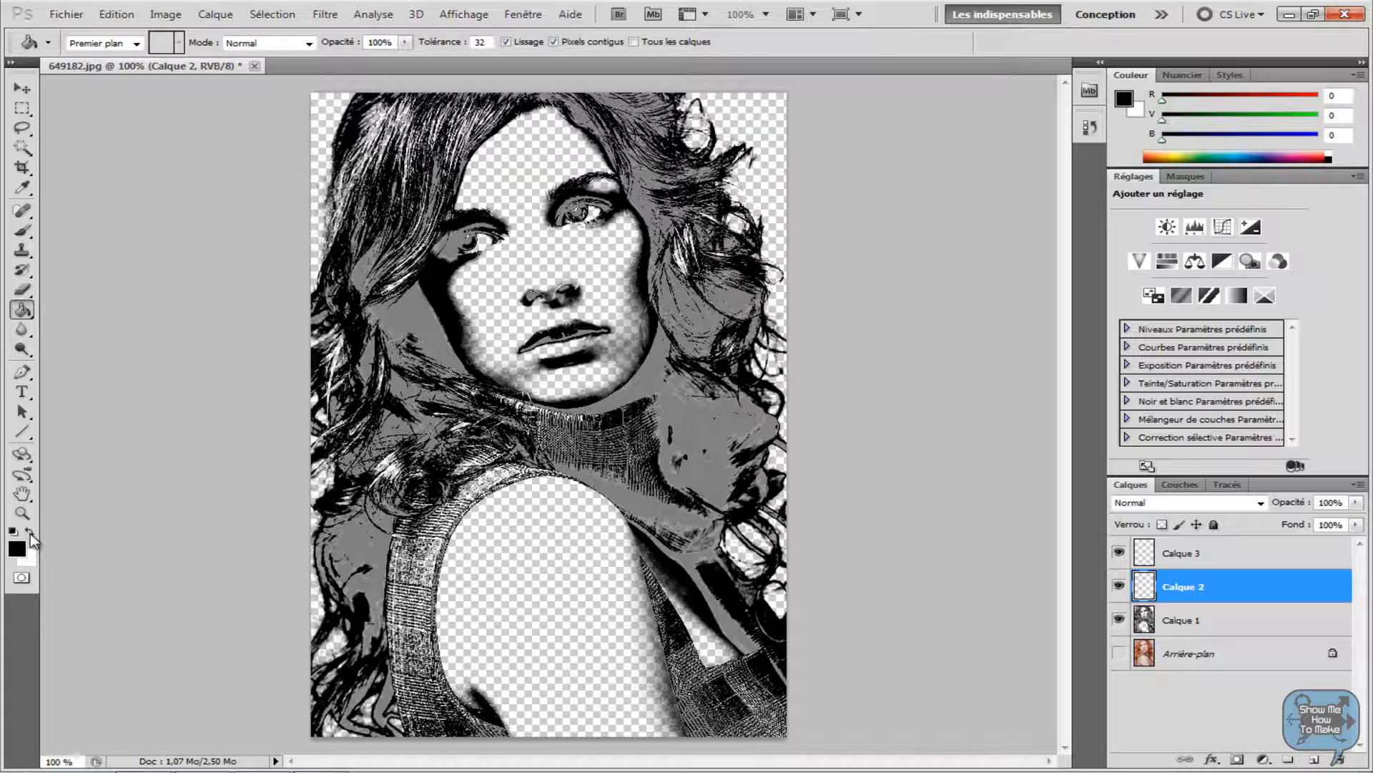
click(30, 534)
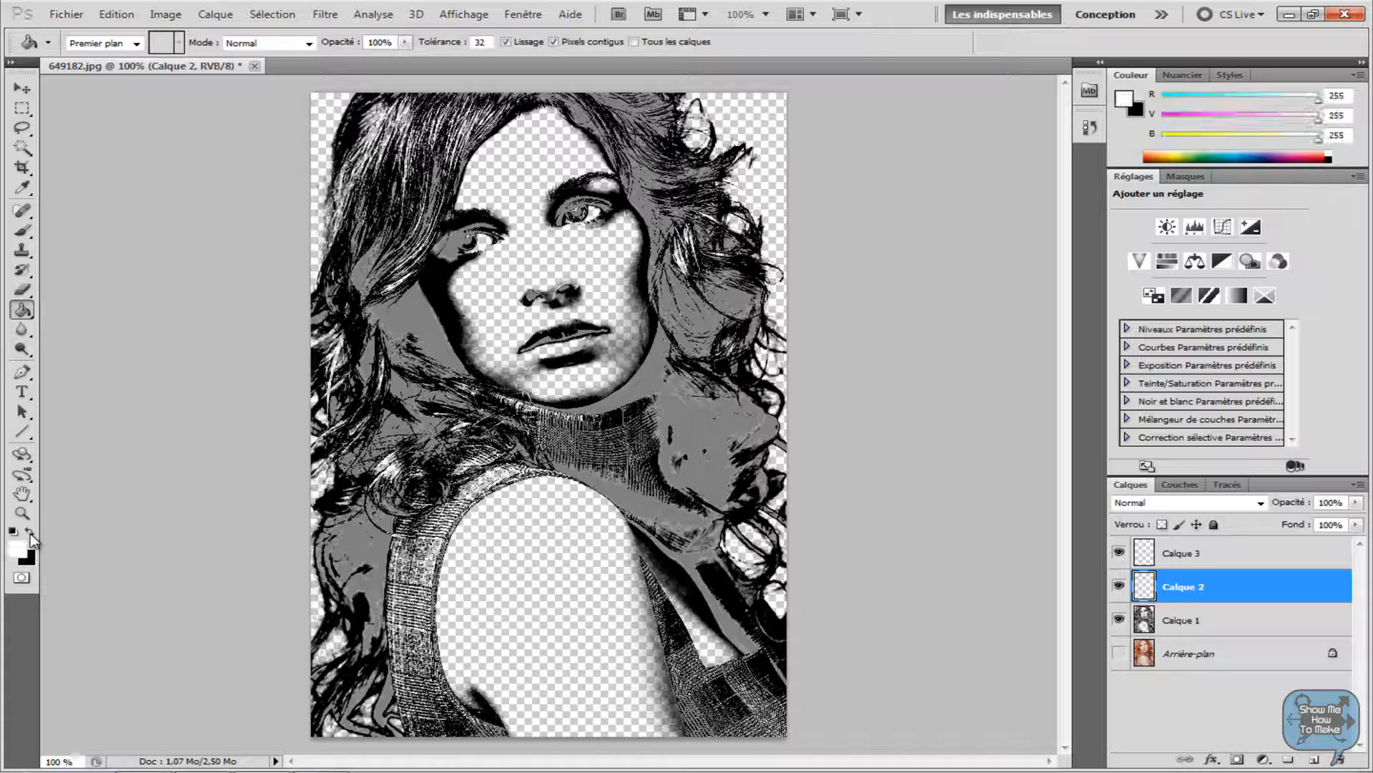
click(504, 355)
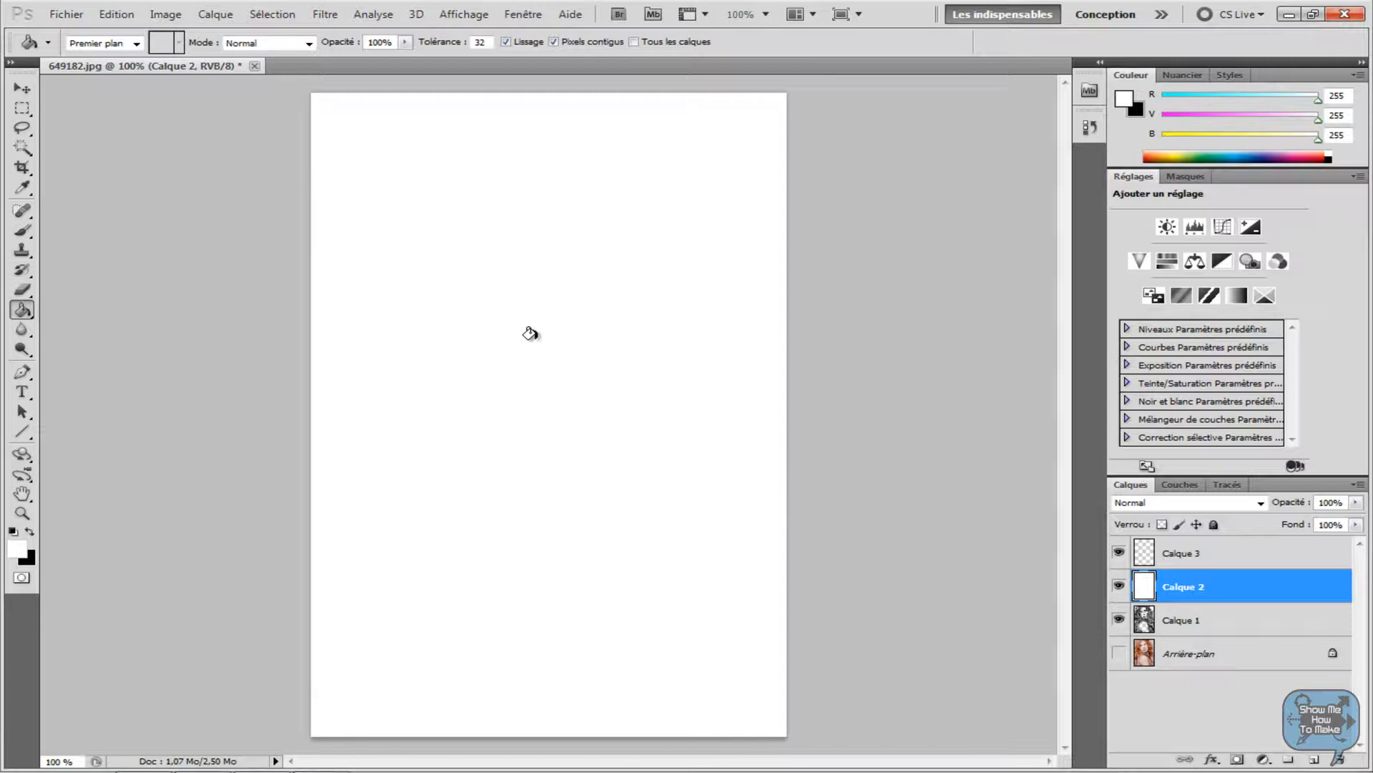
click(1119, 588)
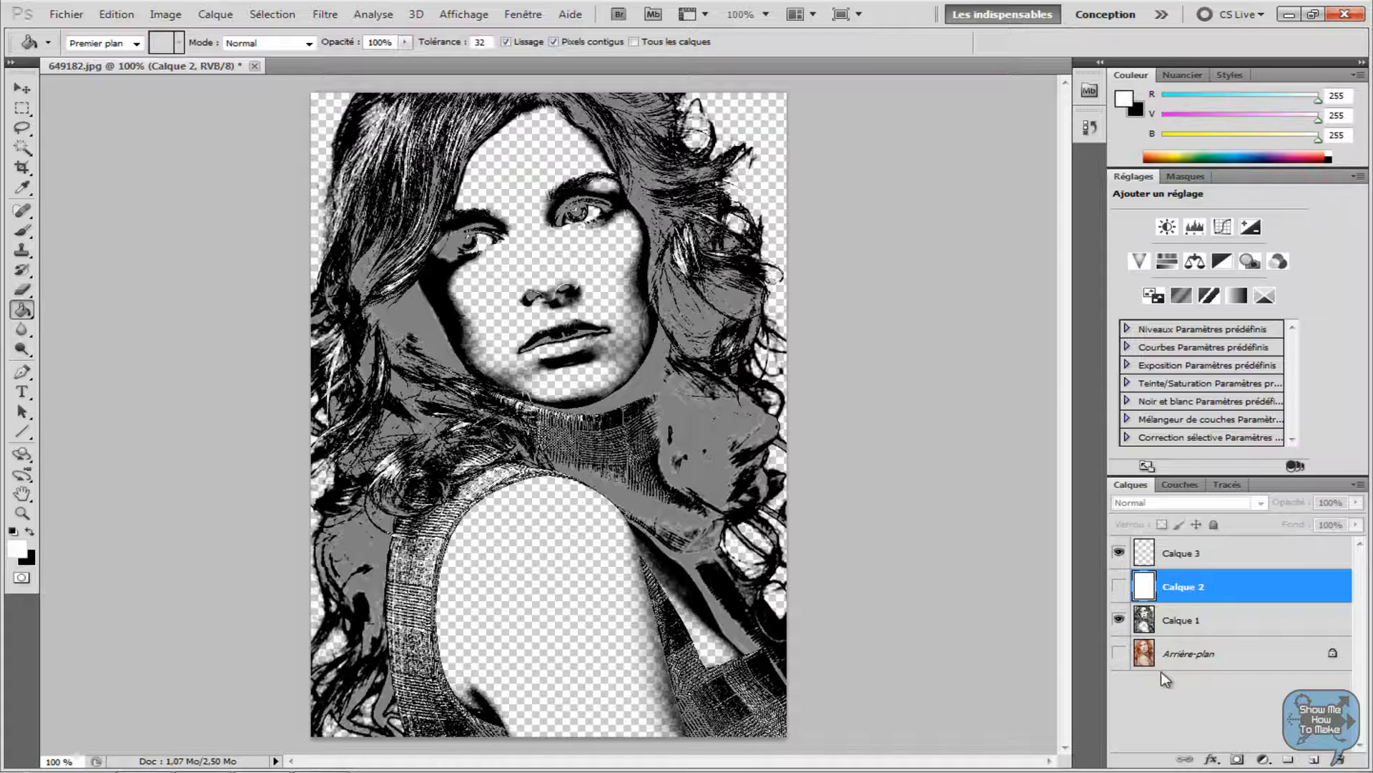
Make Calque 3 active and set up the Brush tool with the 709 px text brush preset resized to 550 px
click(1206, 561)
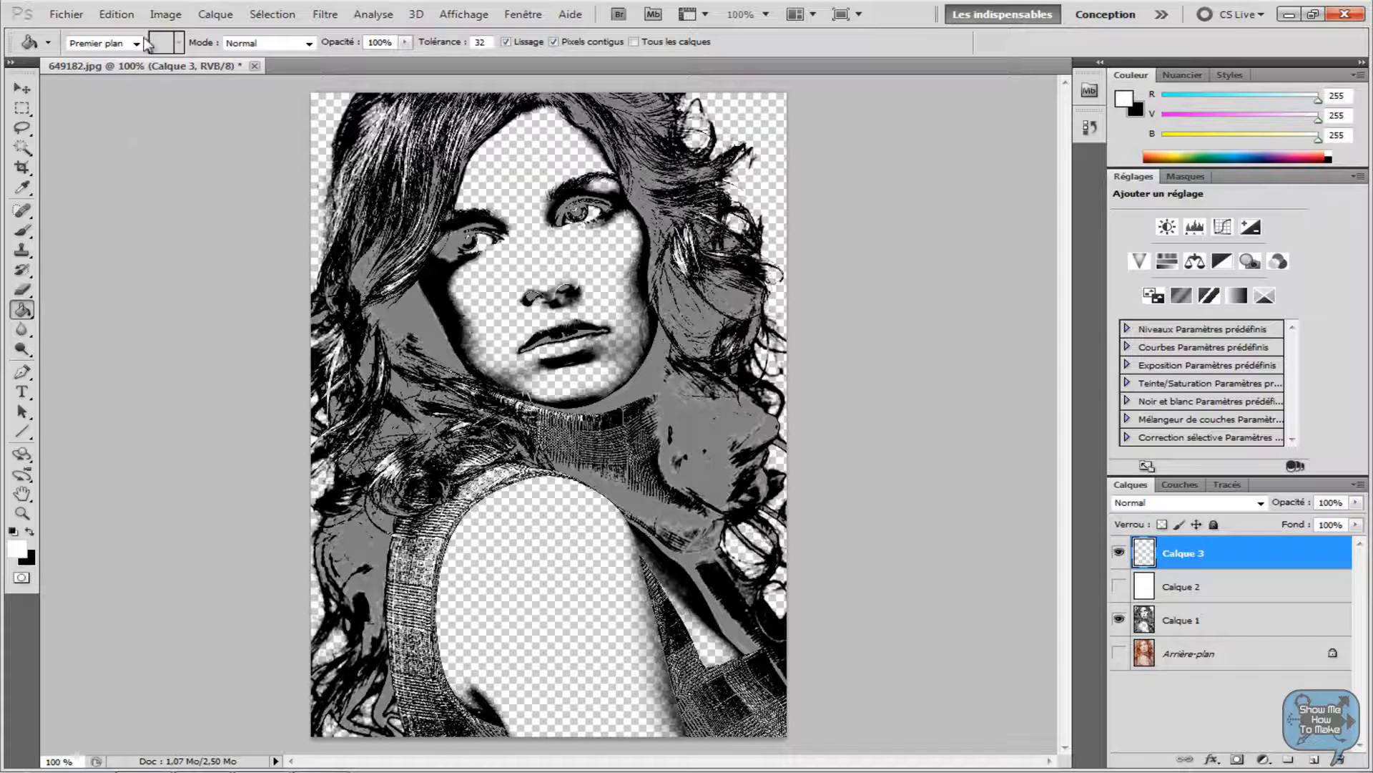
click(23, 233)
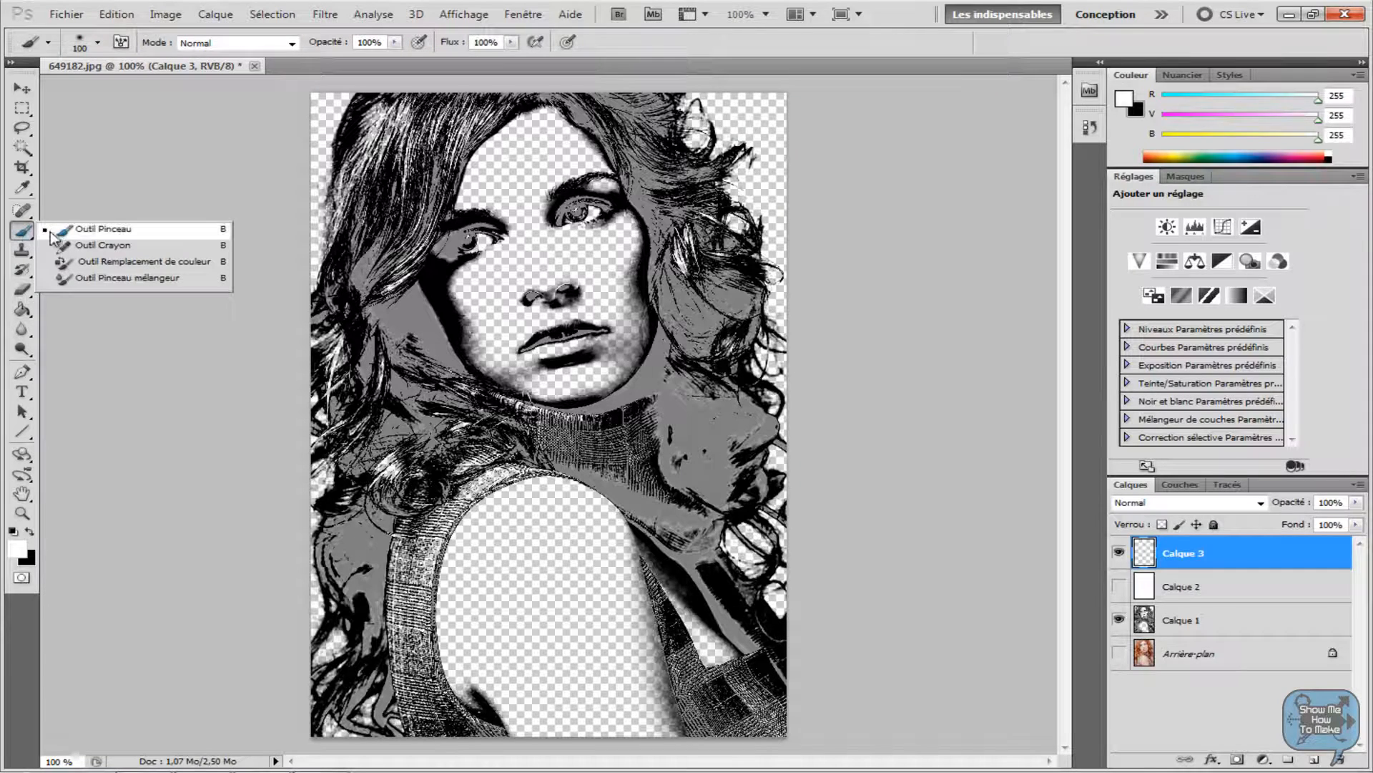
click(110, 235)
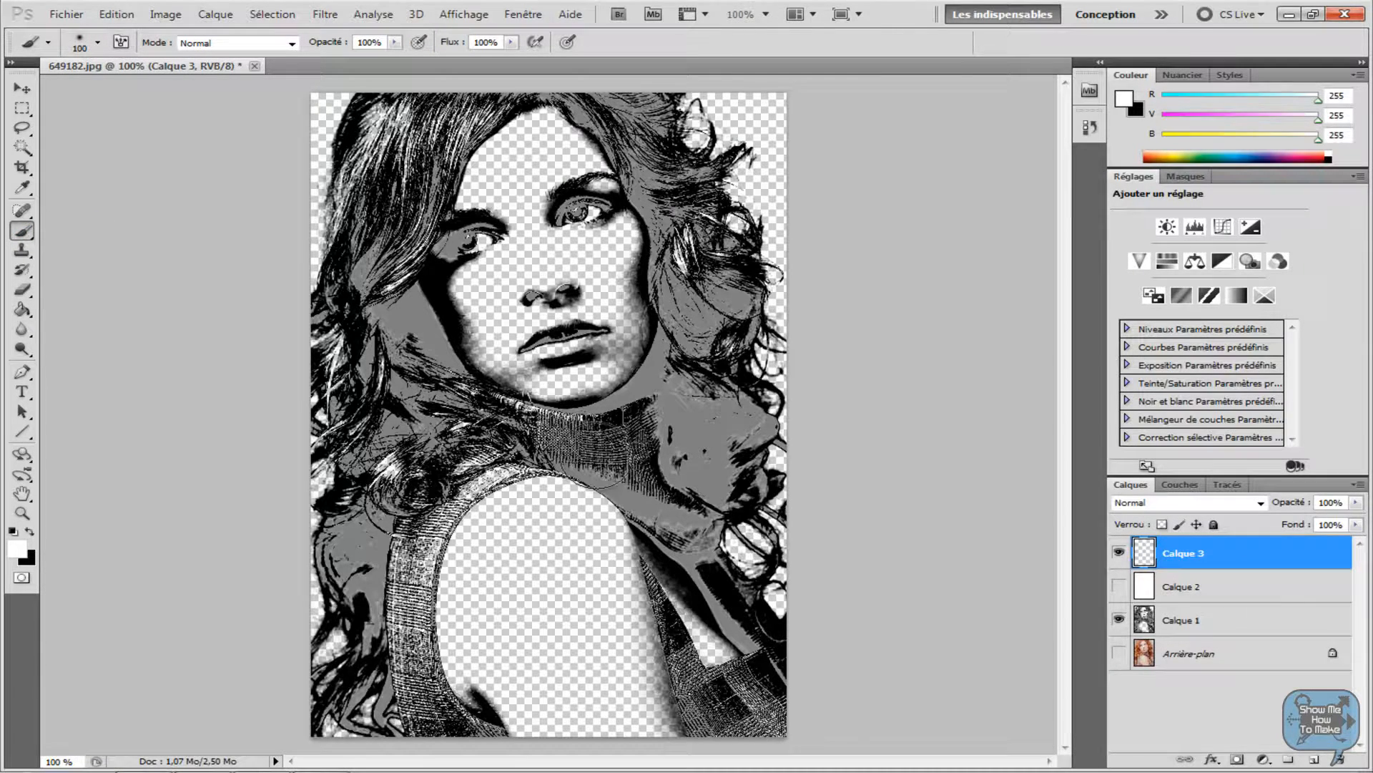
click(98, 43)
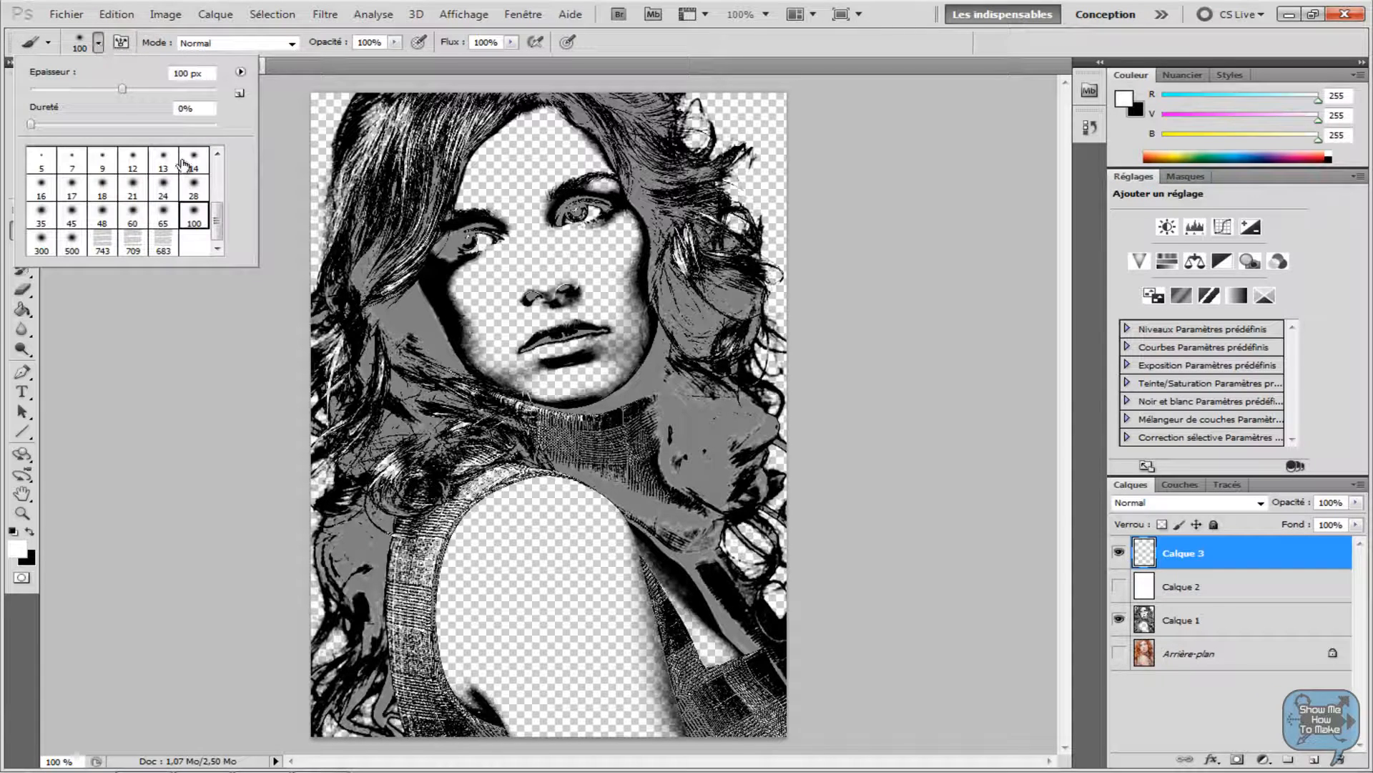
click(131, 247)
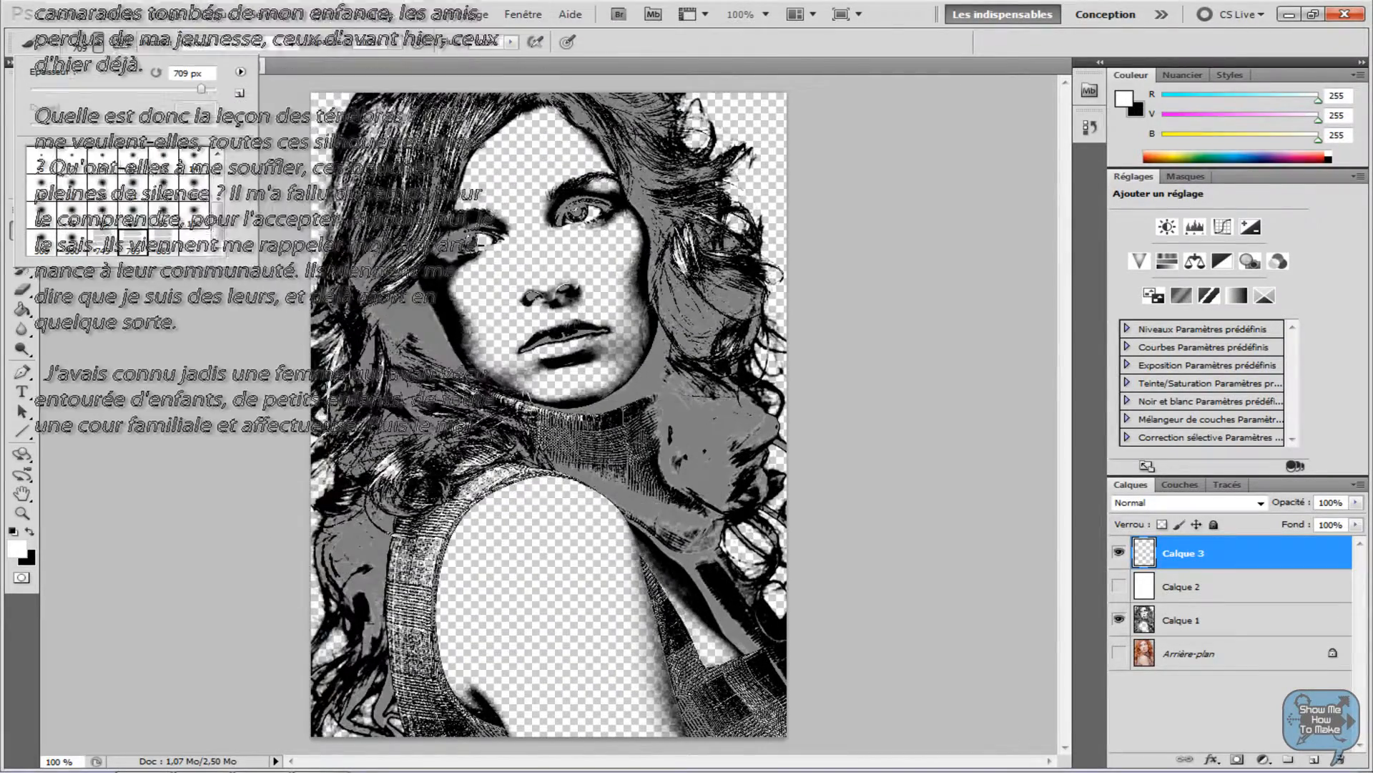
double_click(188, 73)
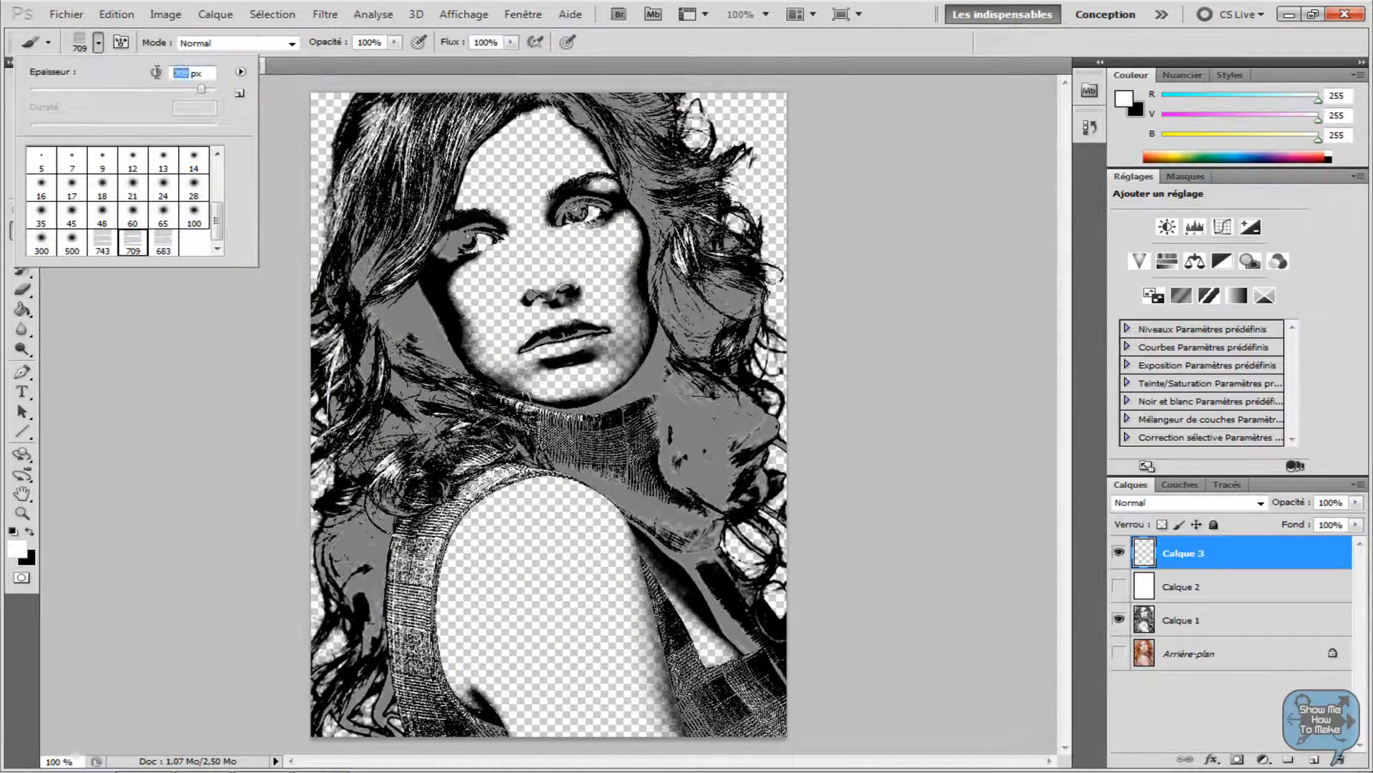
text(550)
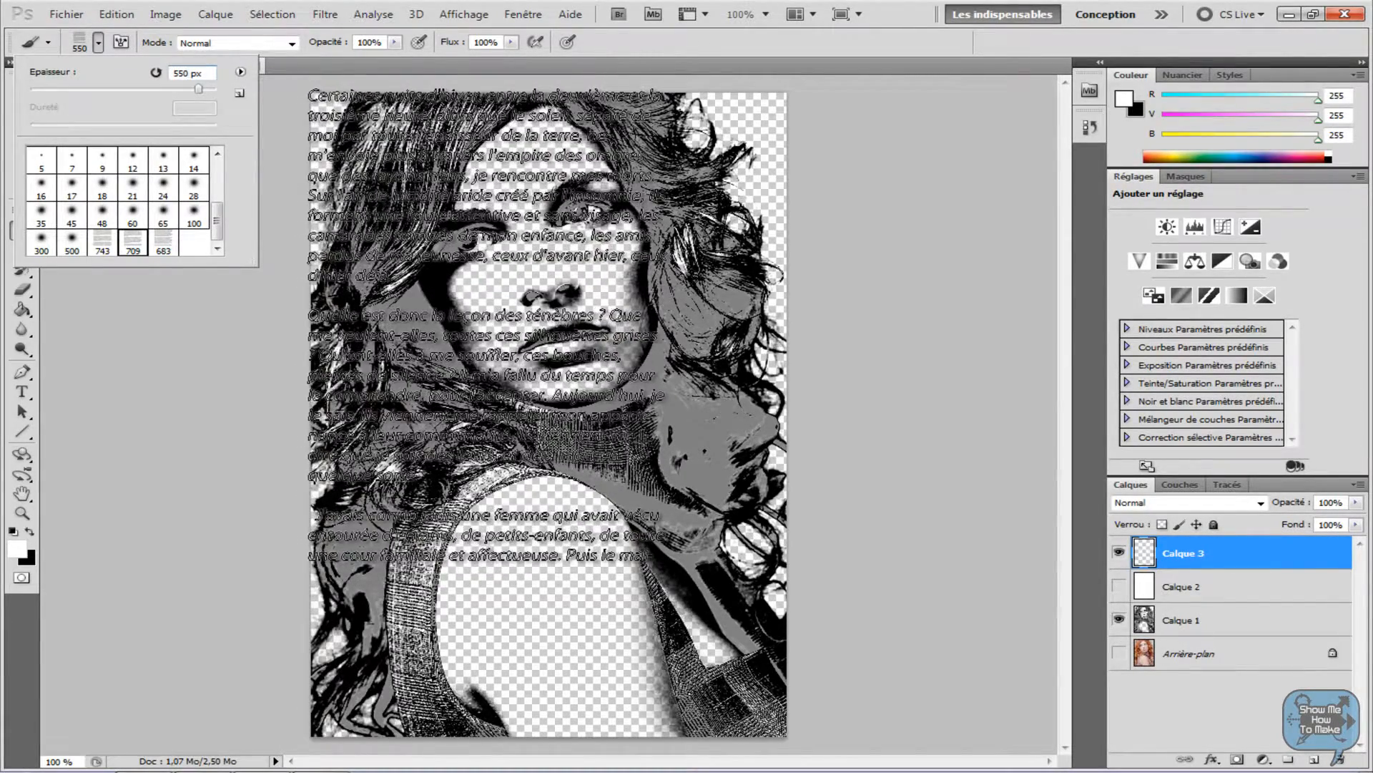
Stamp the 550 px text brush in black repeatedly over Calque 3 until overlapping text covers the whole portrait
key(Return)
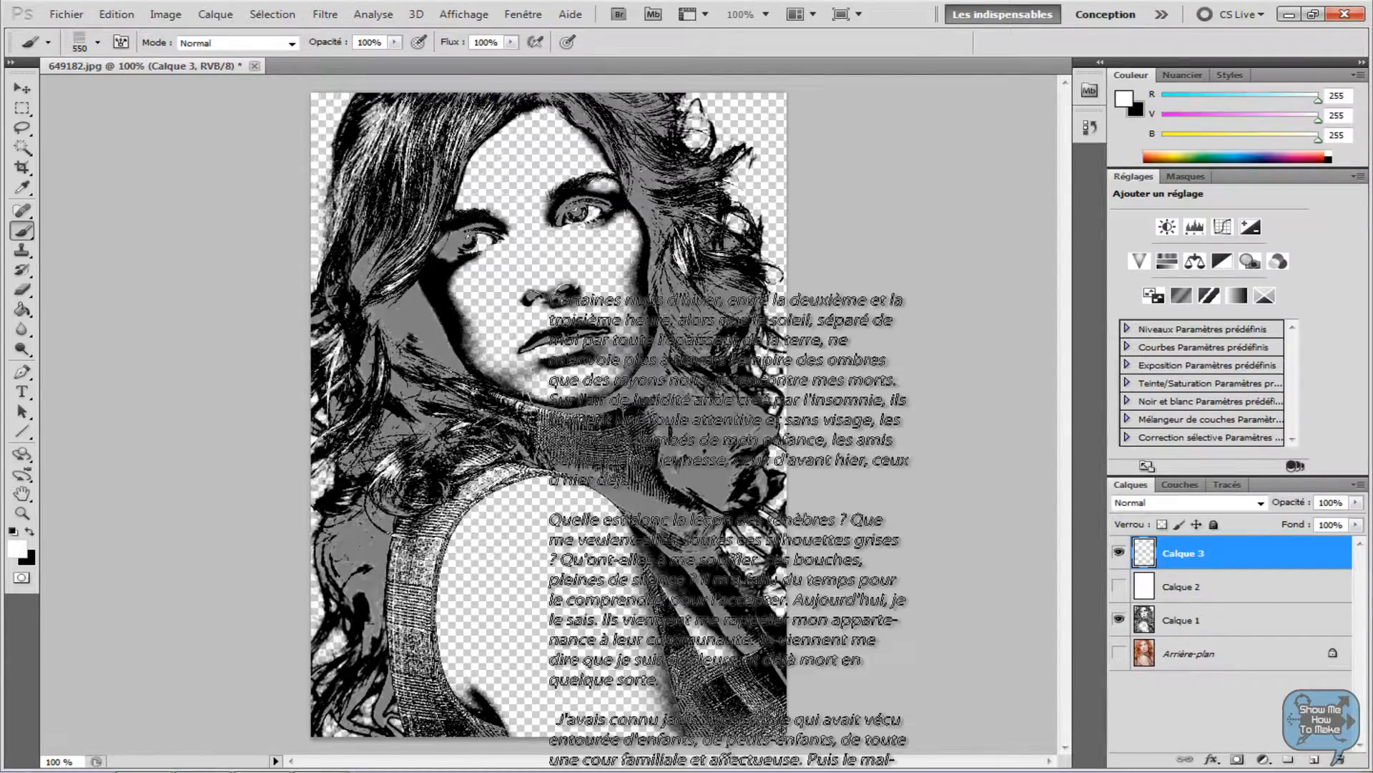
click(30, 530)
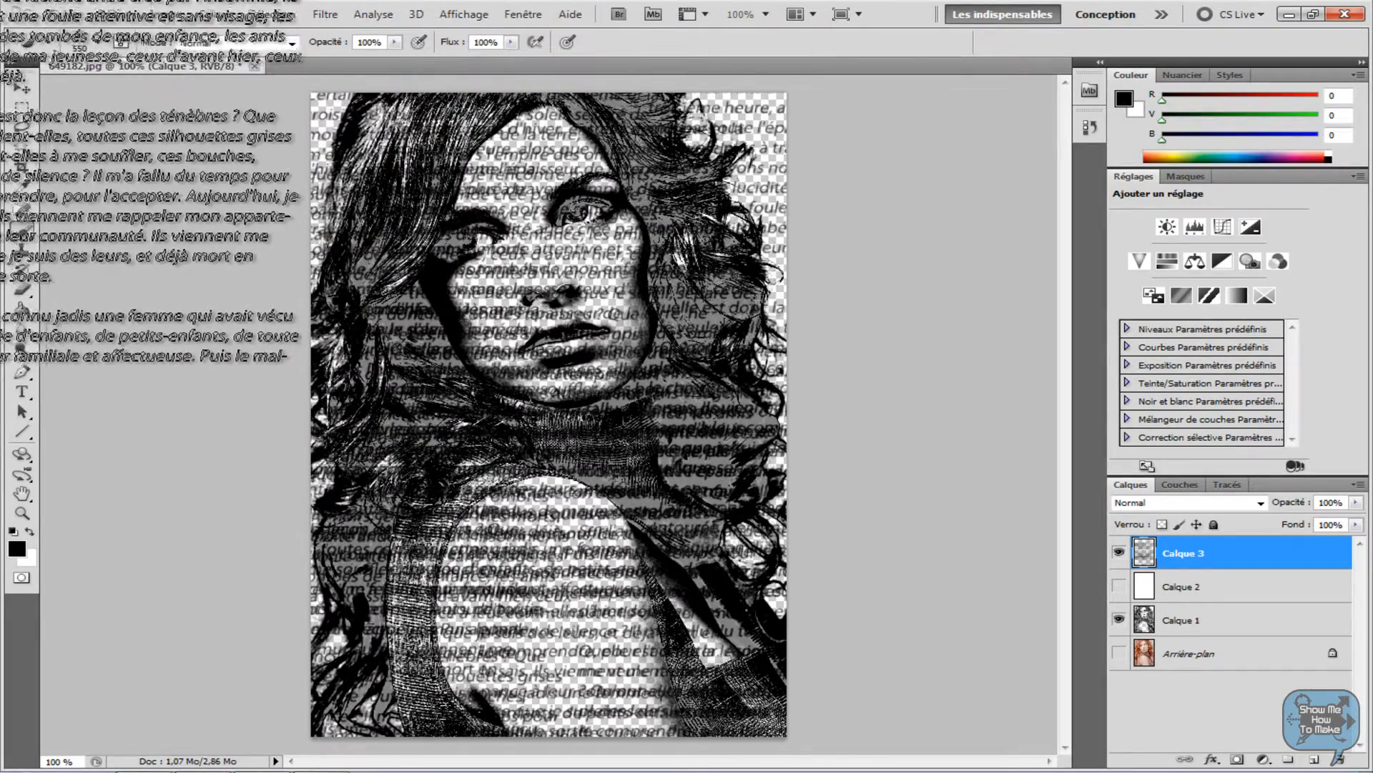
click(23, 88)
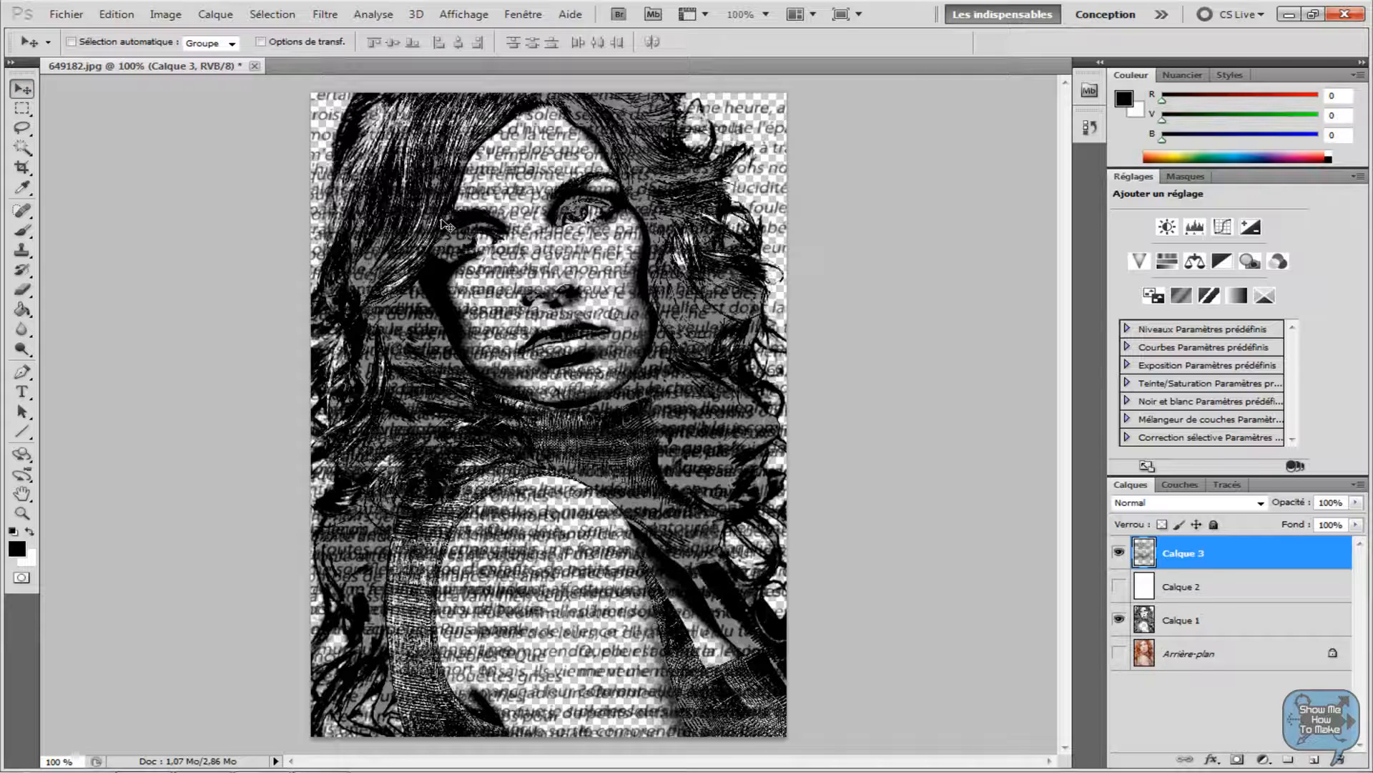
Hide Calque 3 and copy the entire content of Calque 1
click(1209, 629)
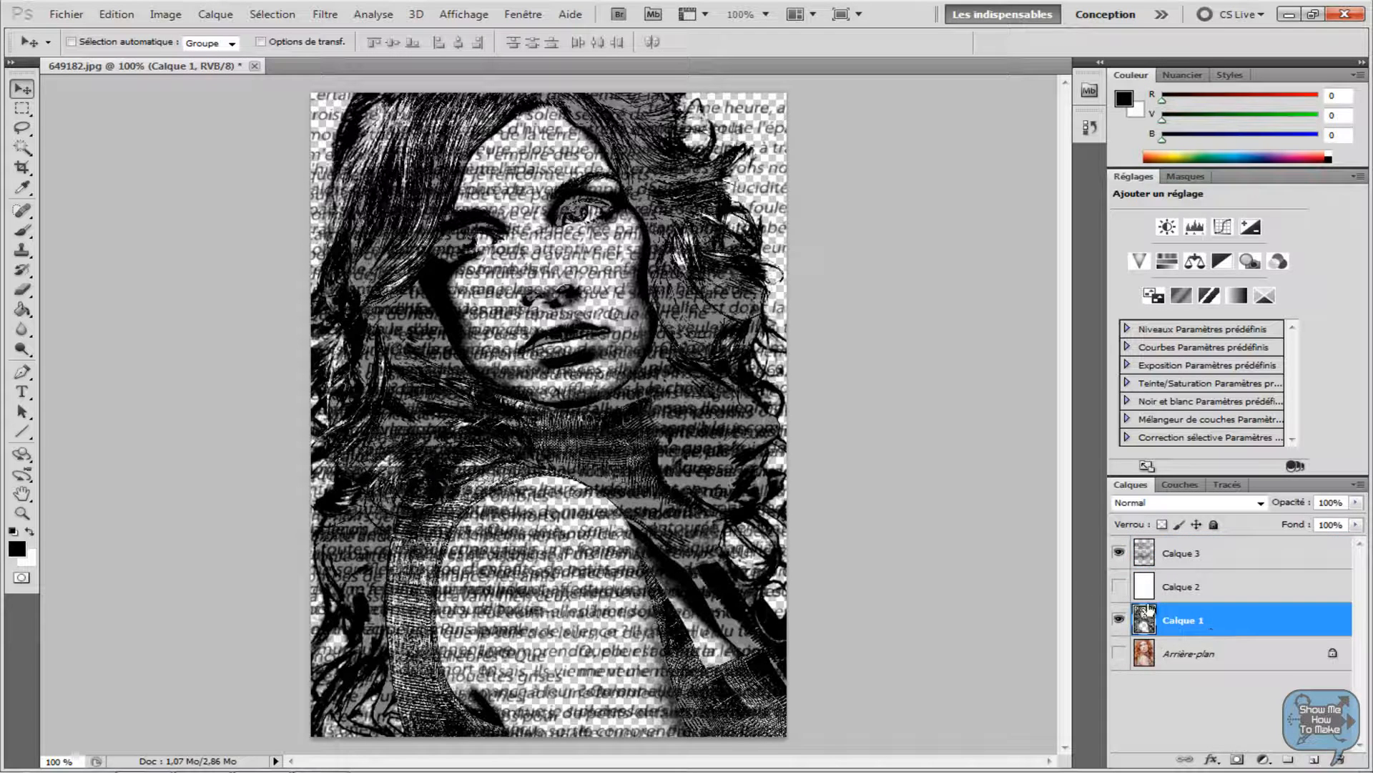
click(1119, 555)
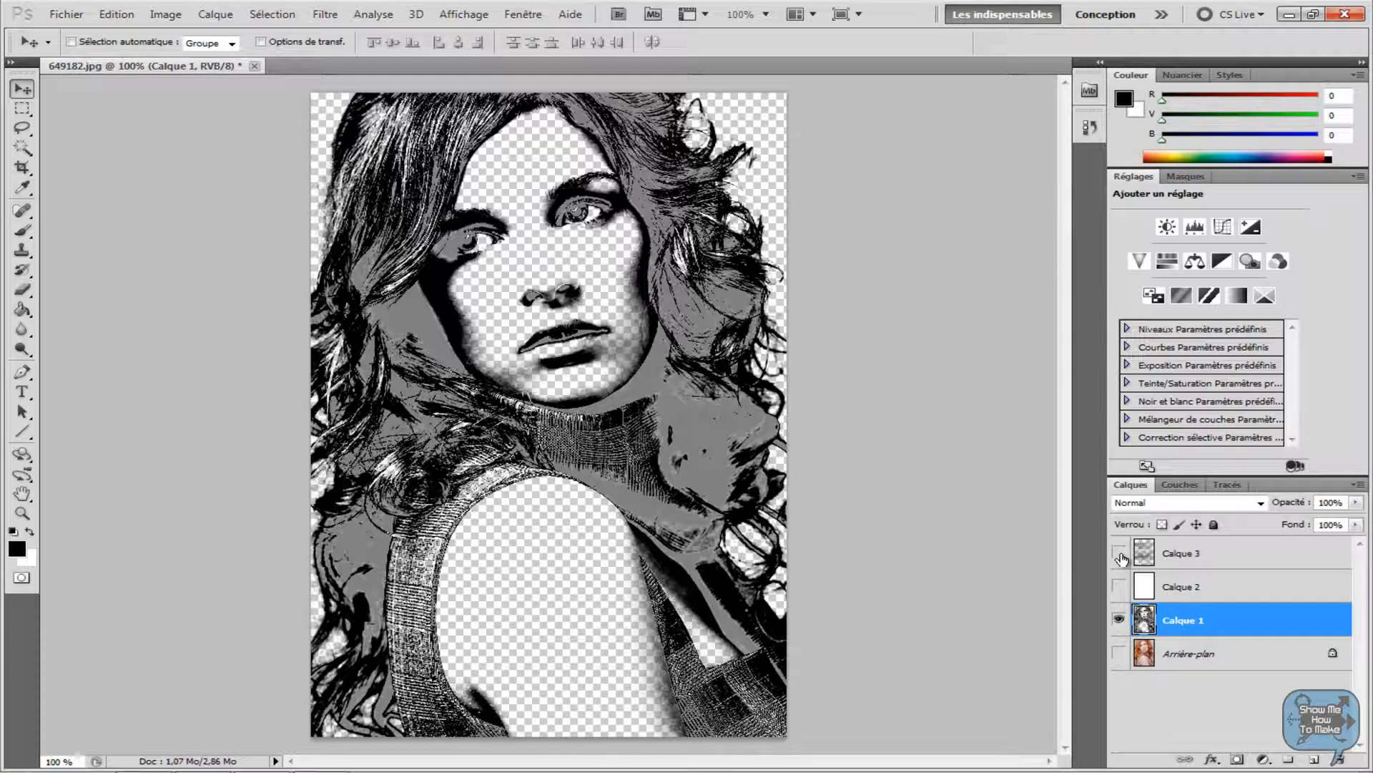
key(ctrl+a)
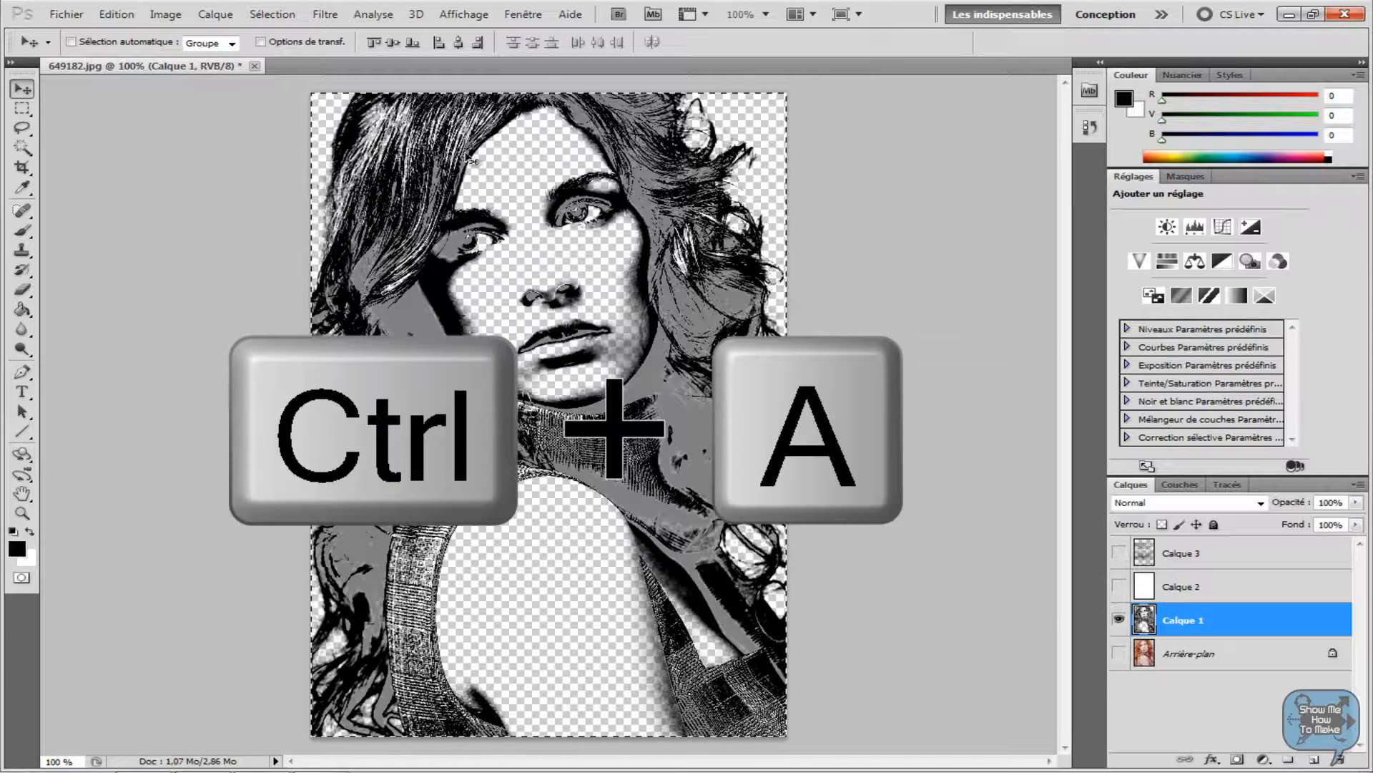
key(ctrl+c)
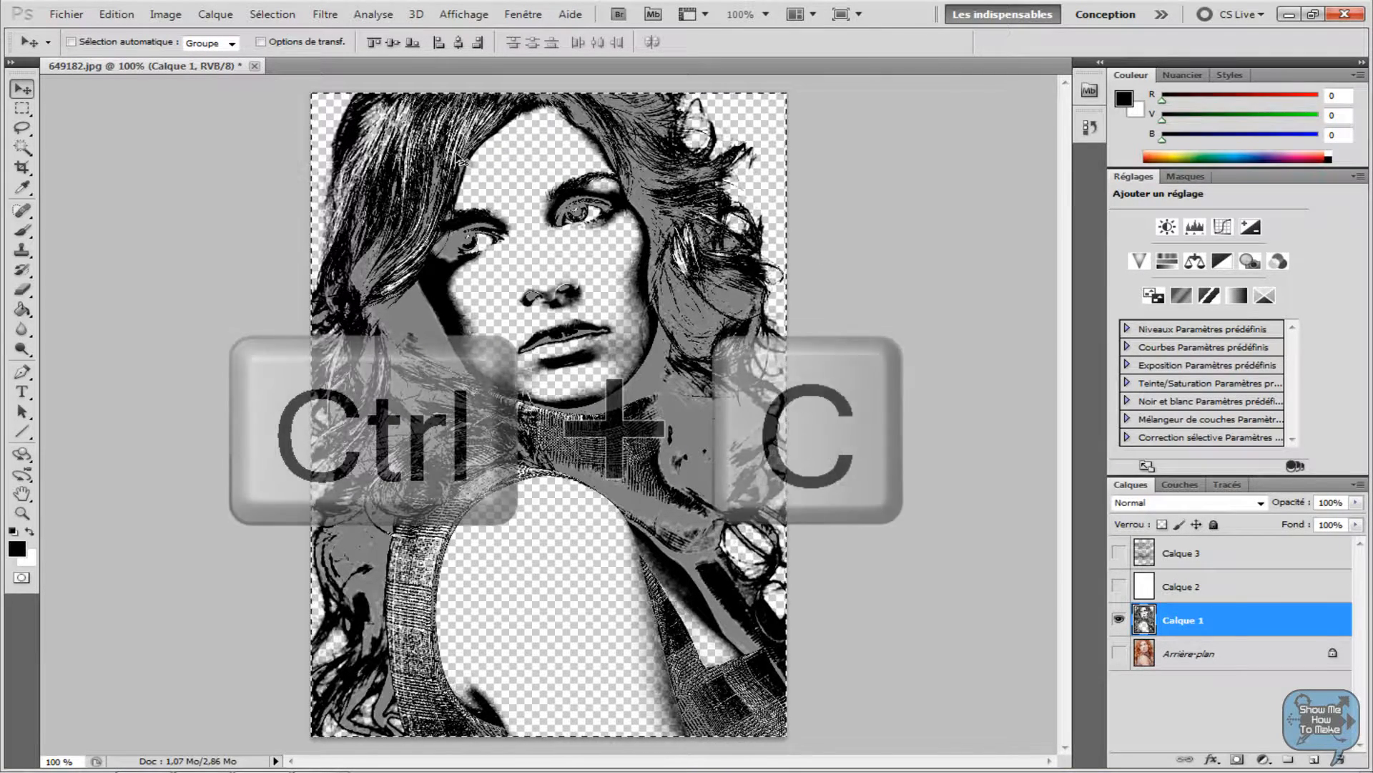
Make Calque 3 active and visible again, and add a layer mask to it
click(1187, 558)
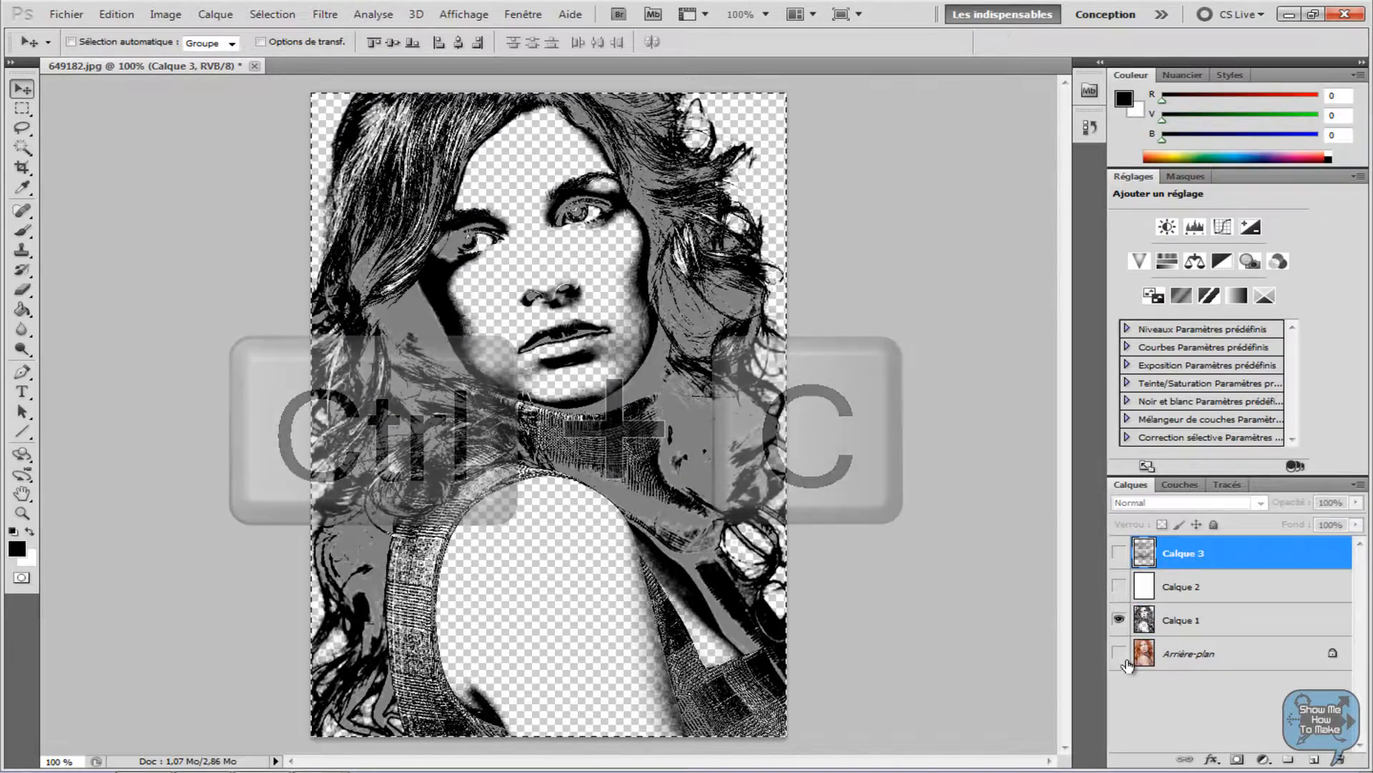
click(1119, 553)
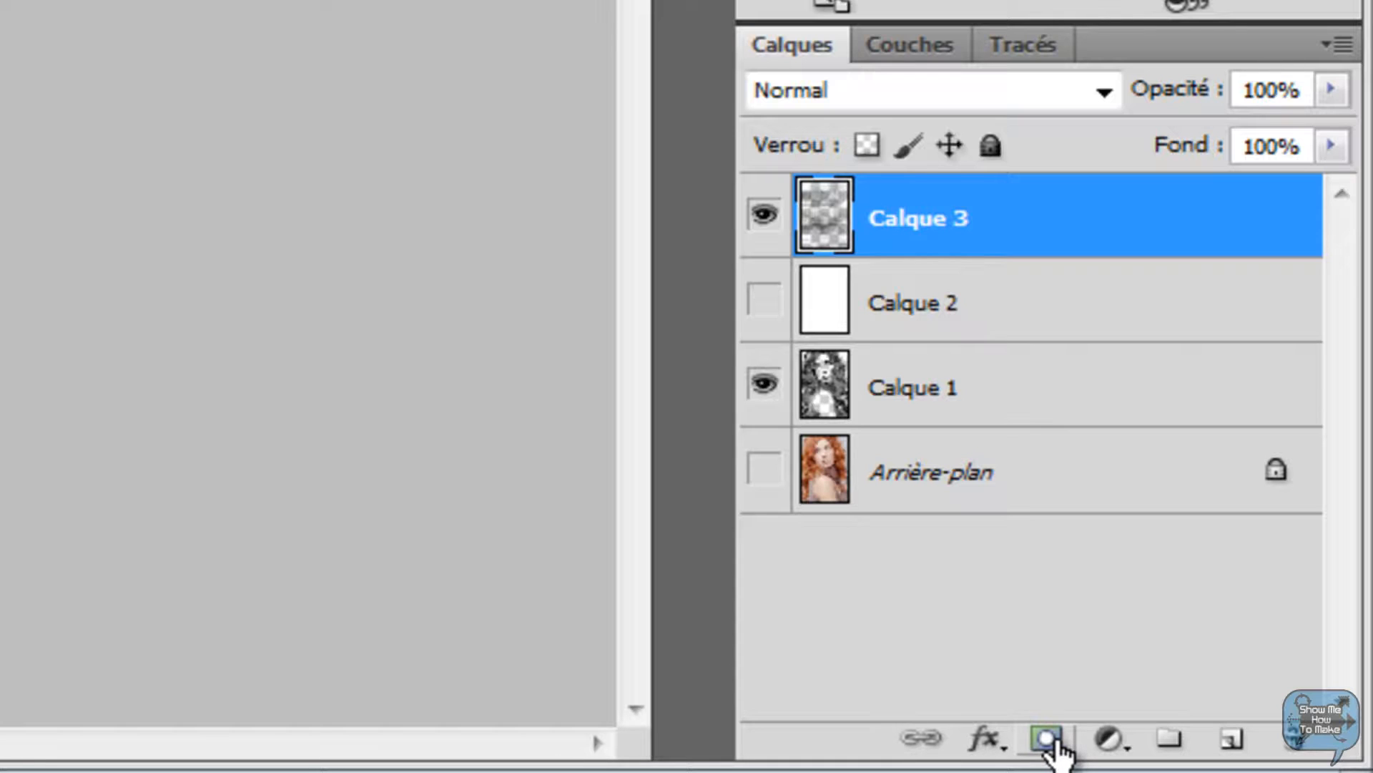
click(1049, 741)
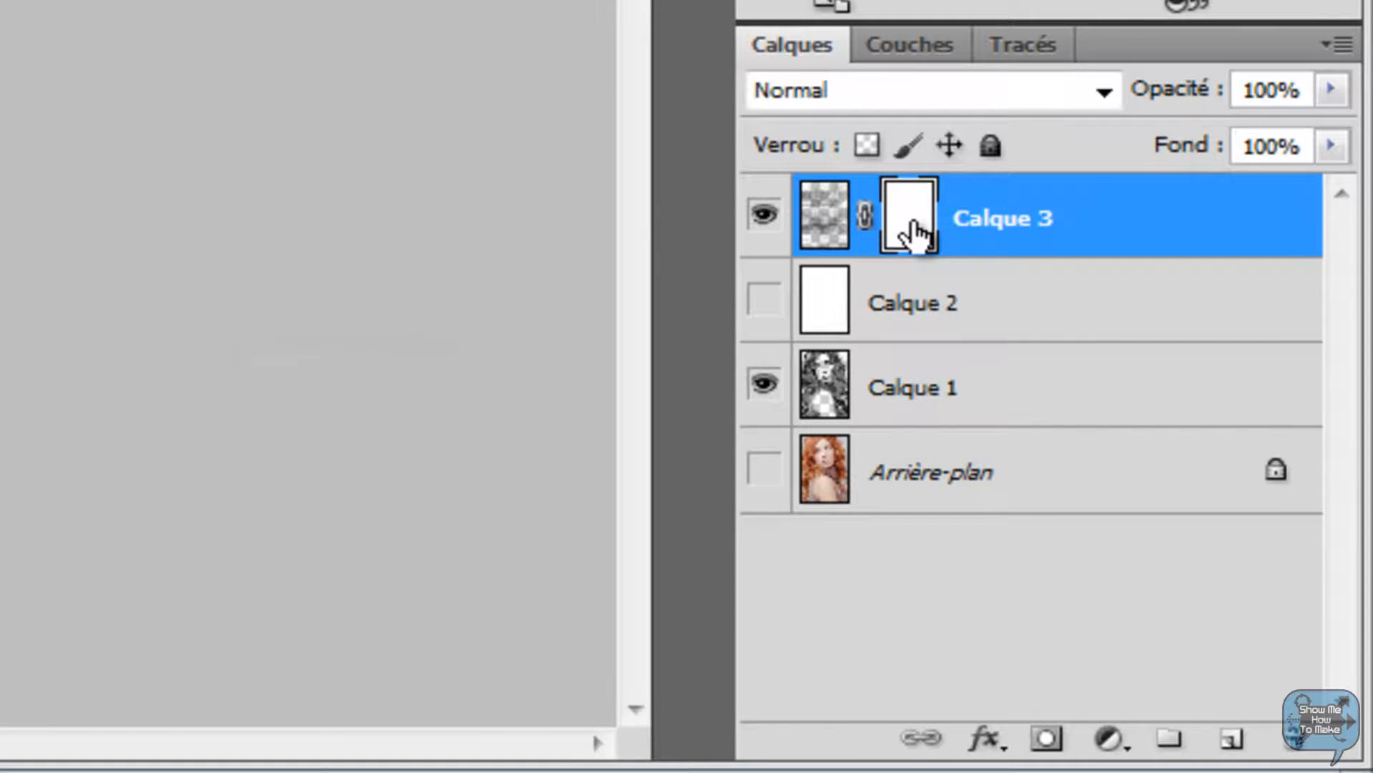
Display the Calque 3 layer mask on the canvas and paste the copied portrait into it
key(alt)
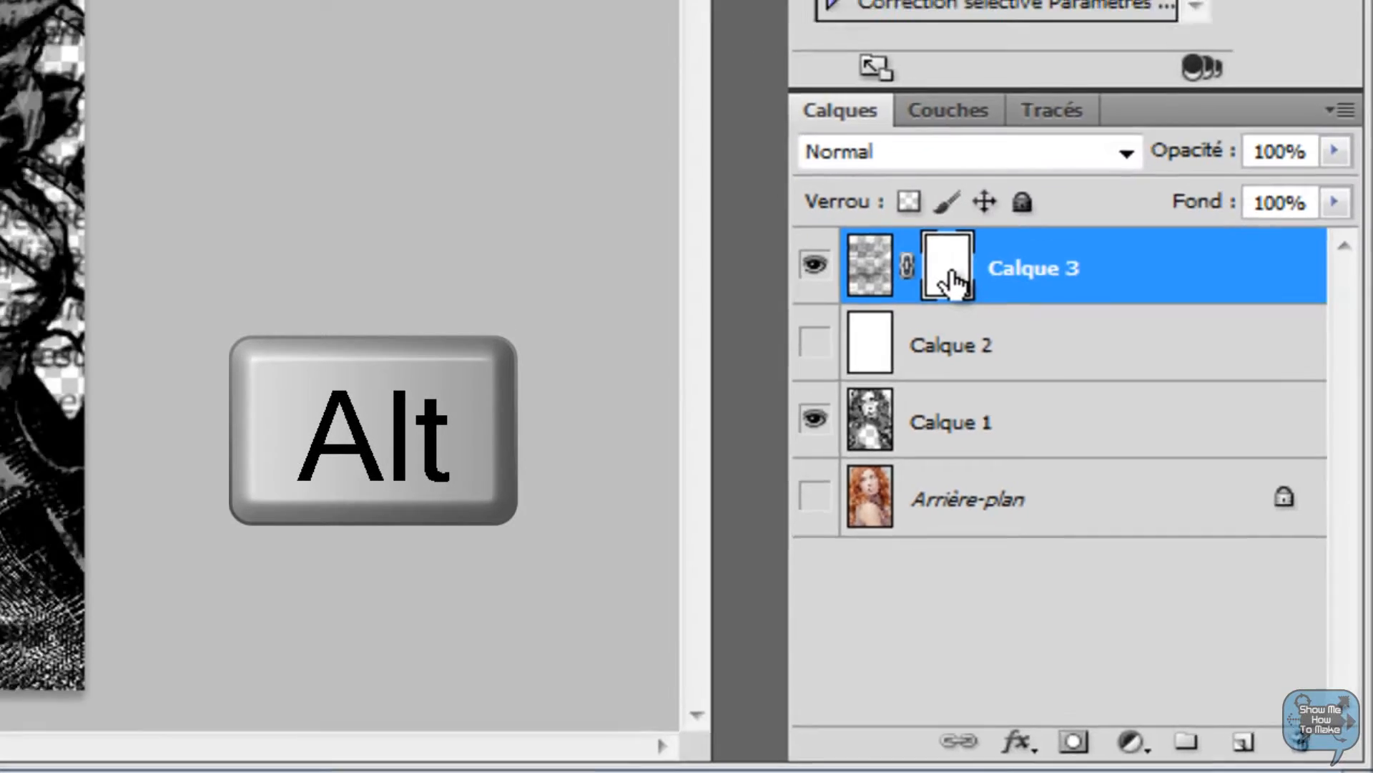
alt+click(948, 276)
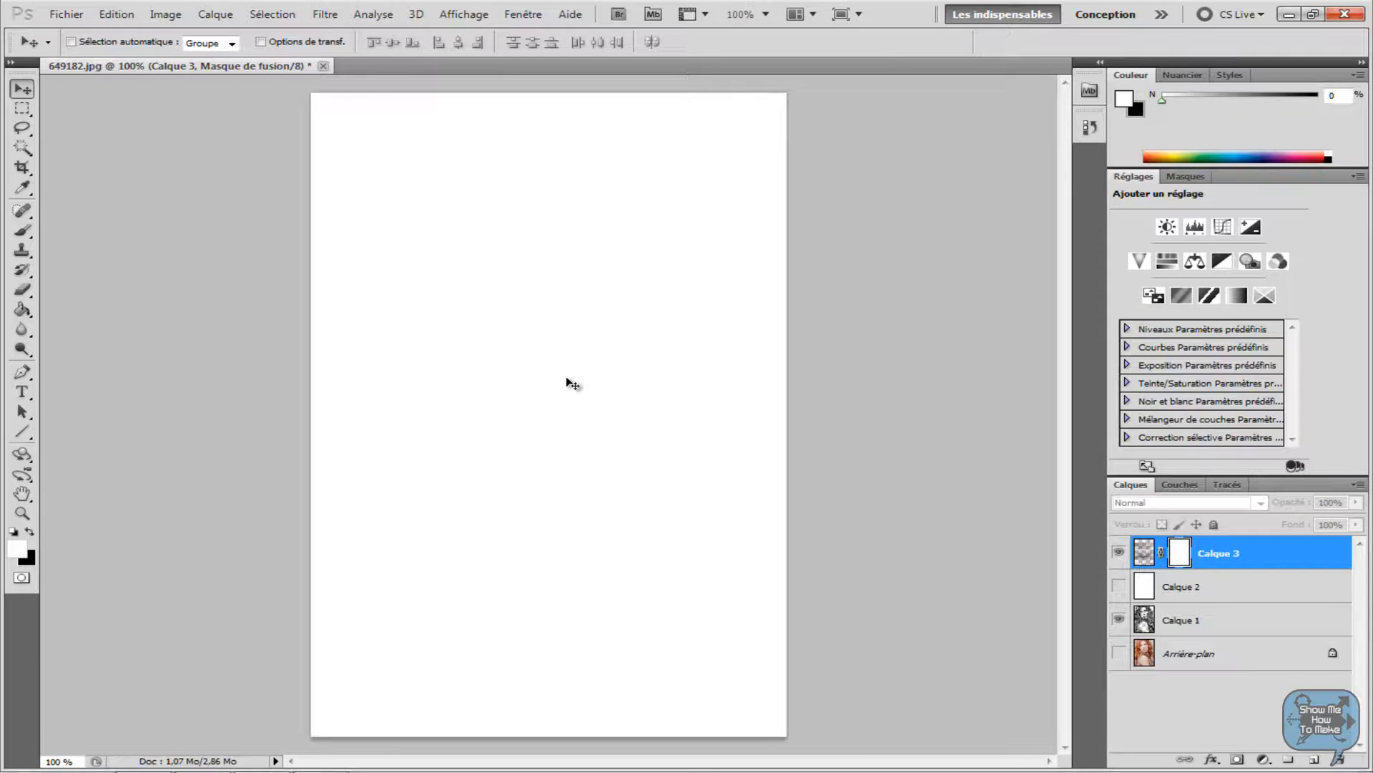
key(ctrl+v)
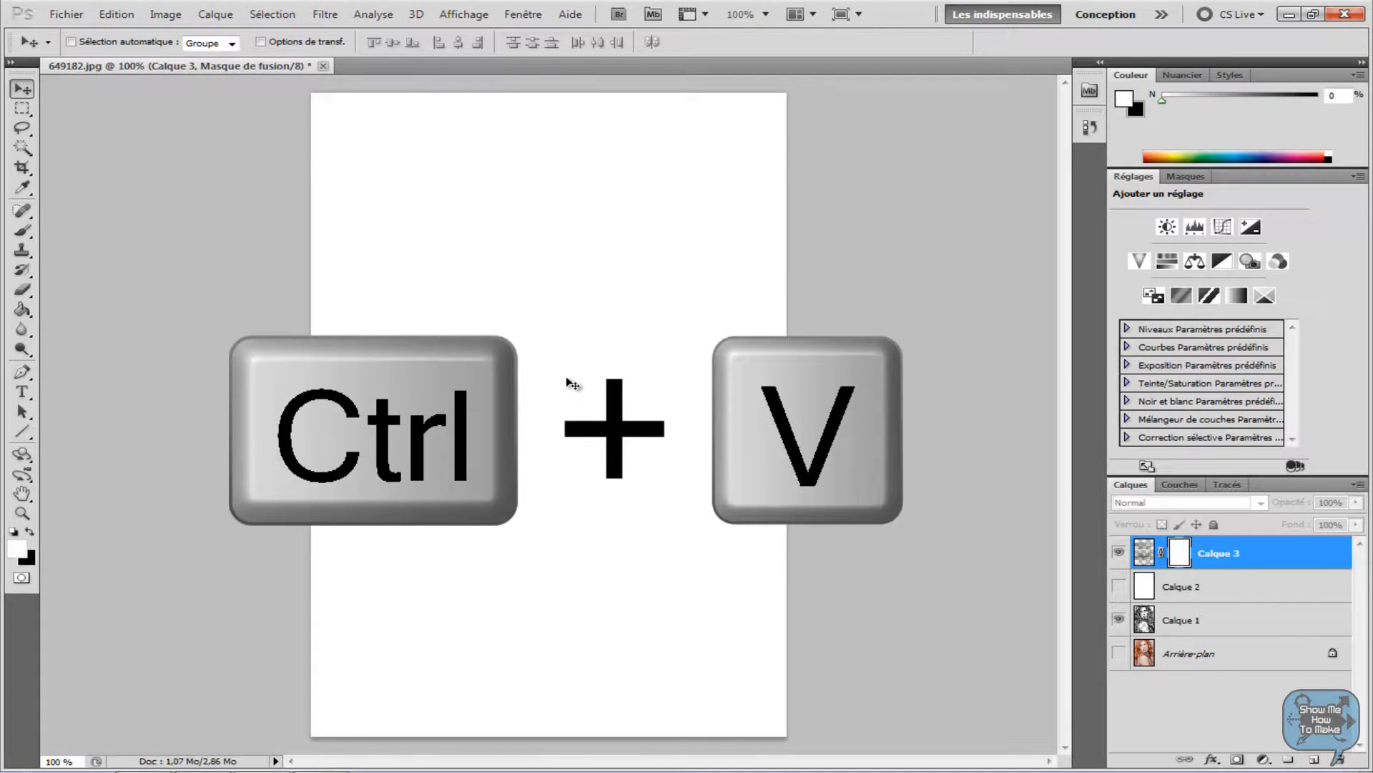
key(ctrl+v)
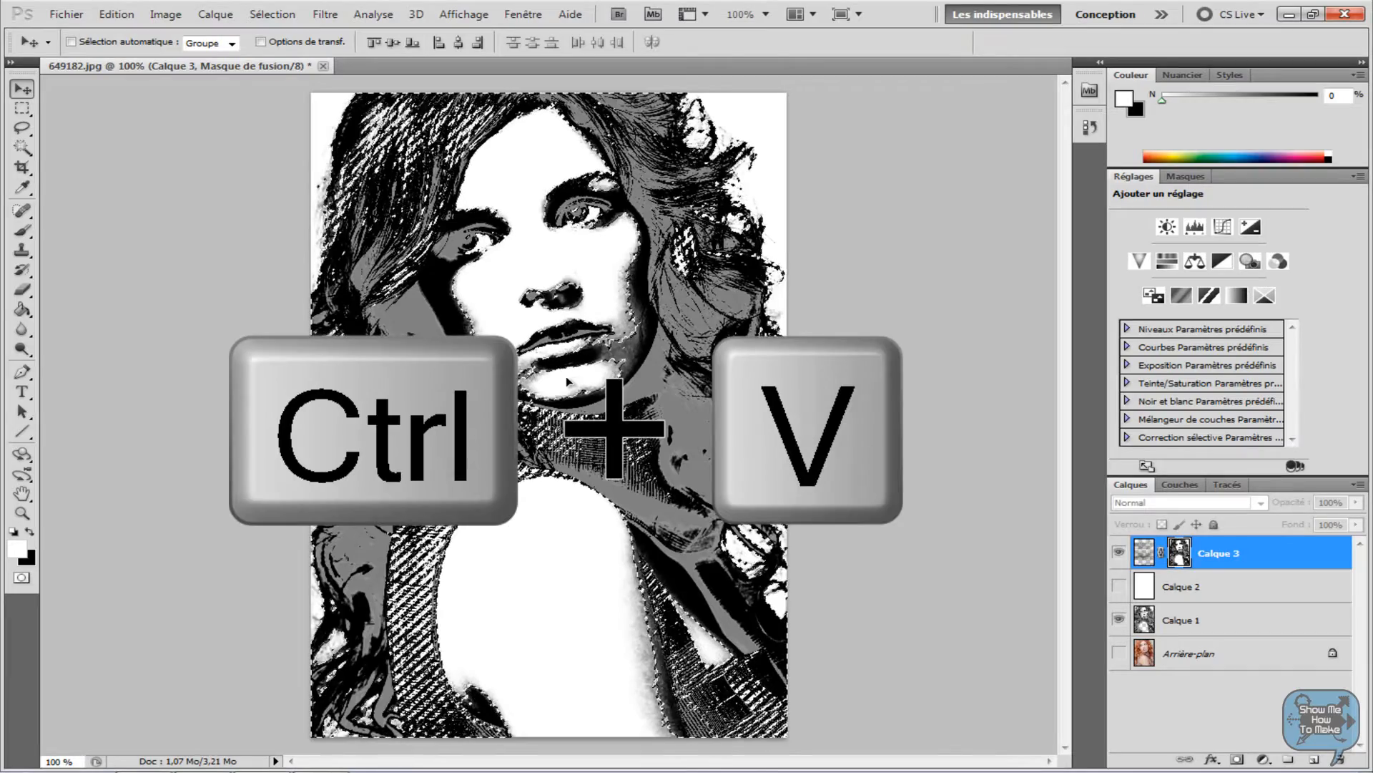
Deselect and invert the mask's tones, and return from the mask view to Calque 3
key(ctrl+d)
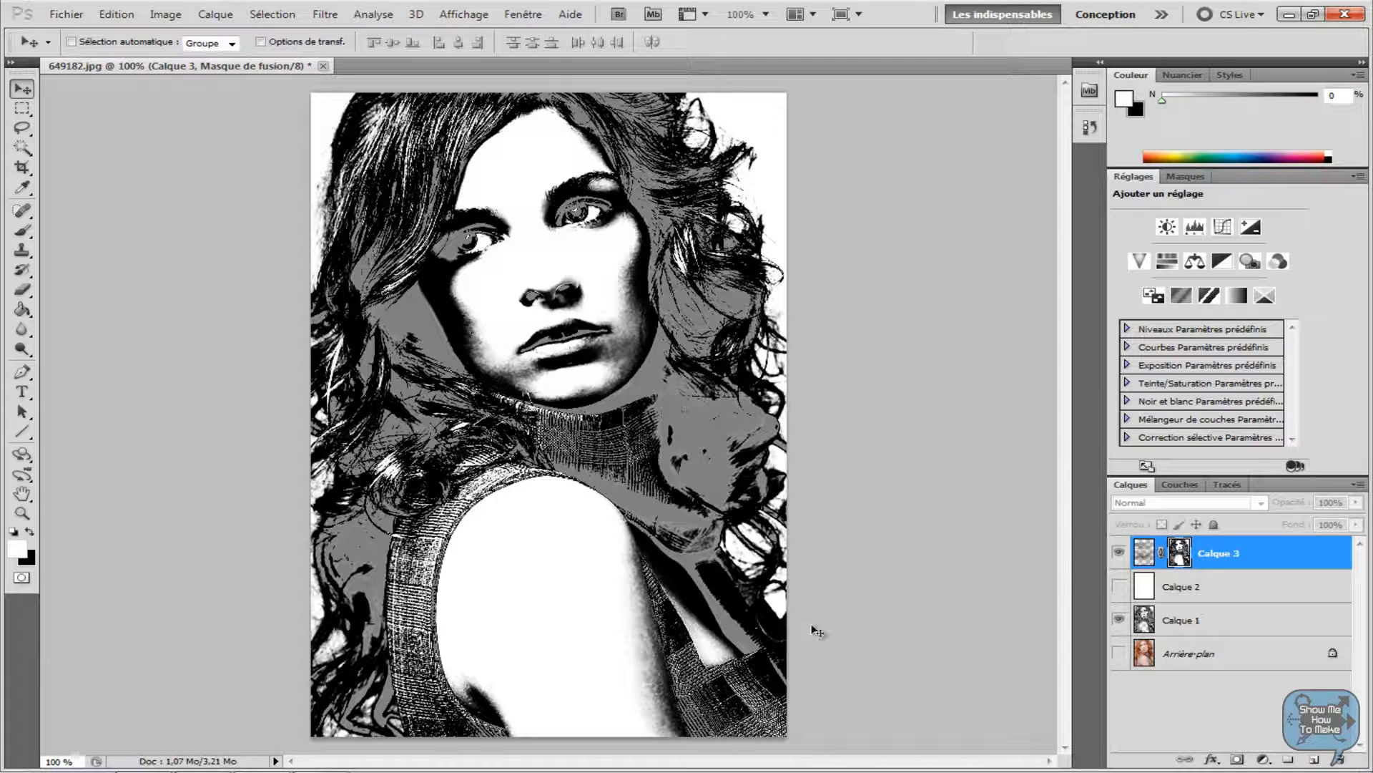
key(ctrl+i)
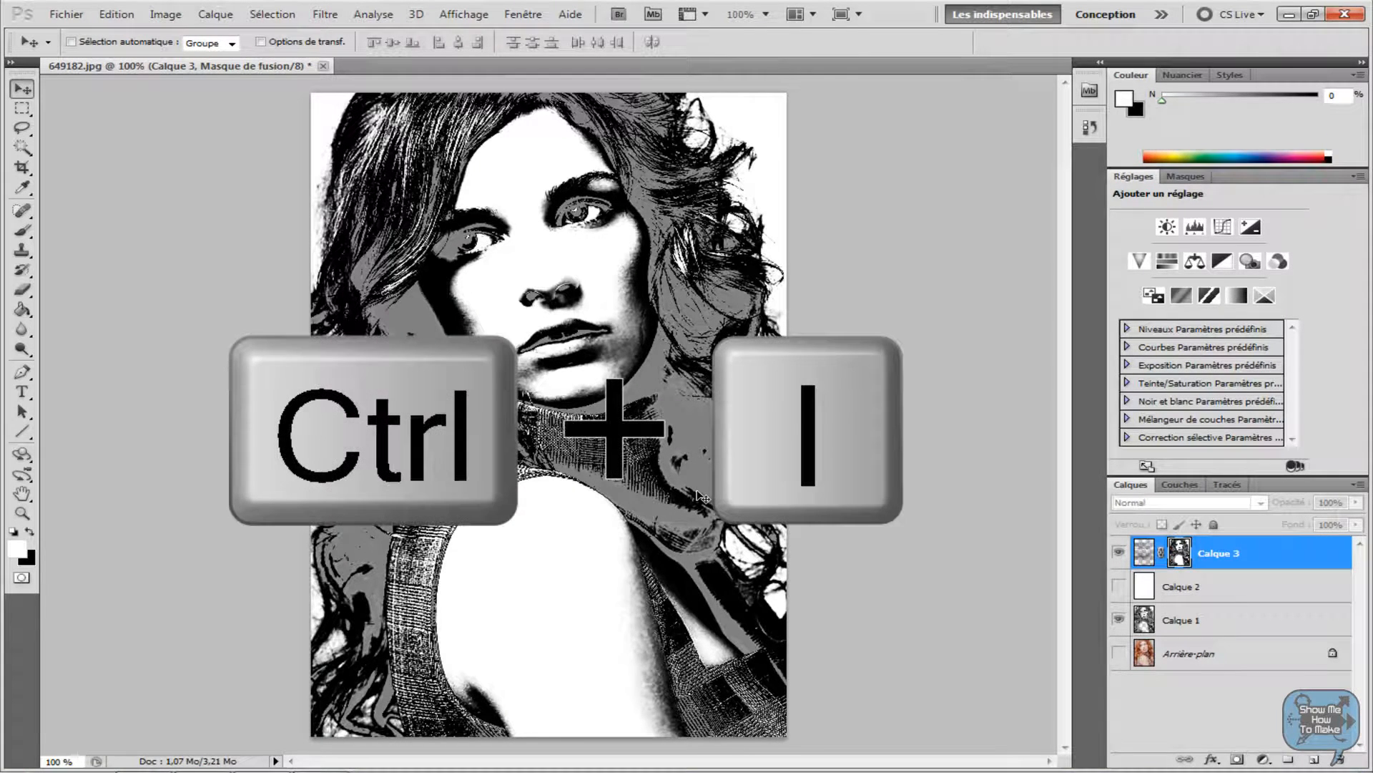
key(ctrl+i)
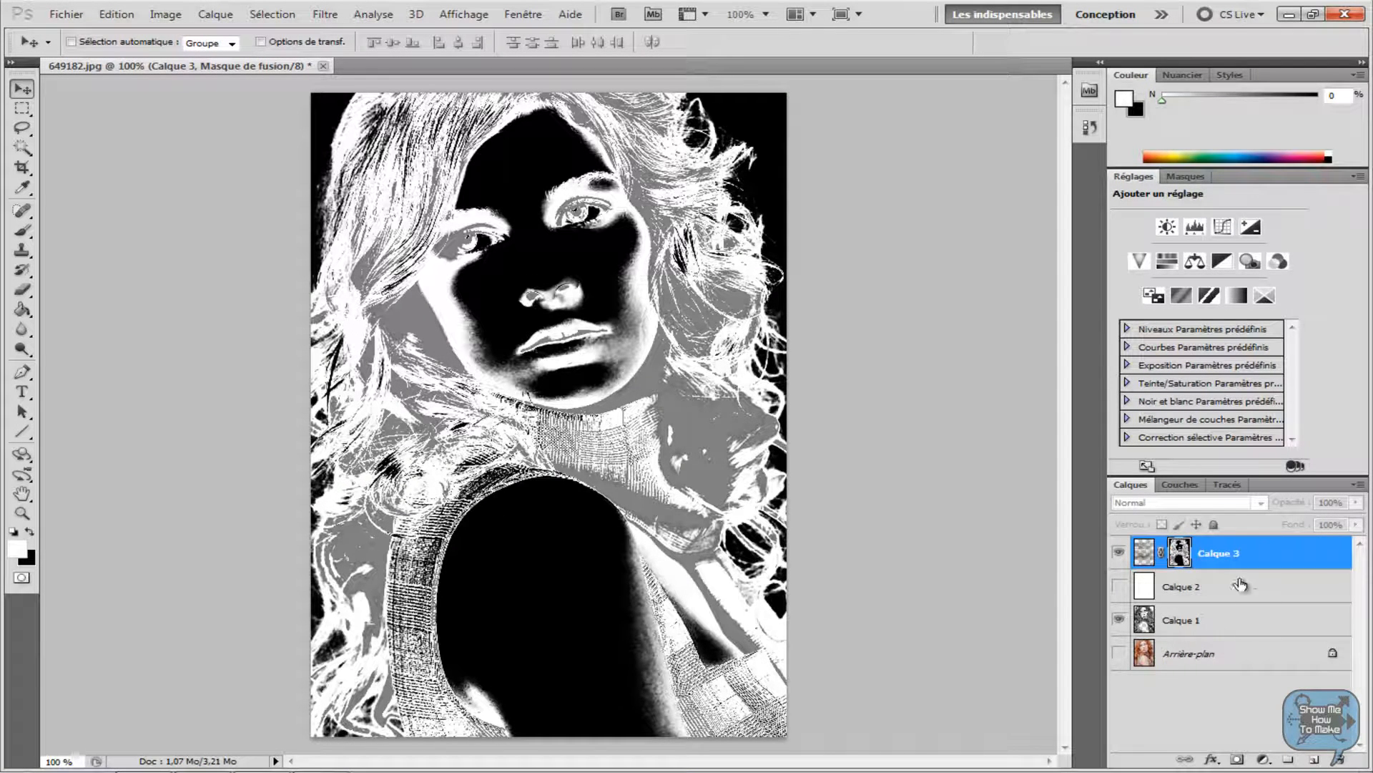
click(1191, 625)
click(1203, 558)
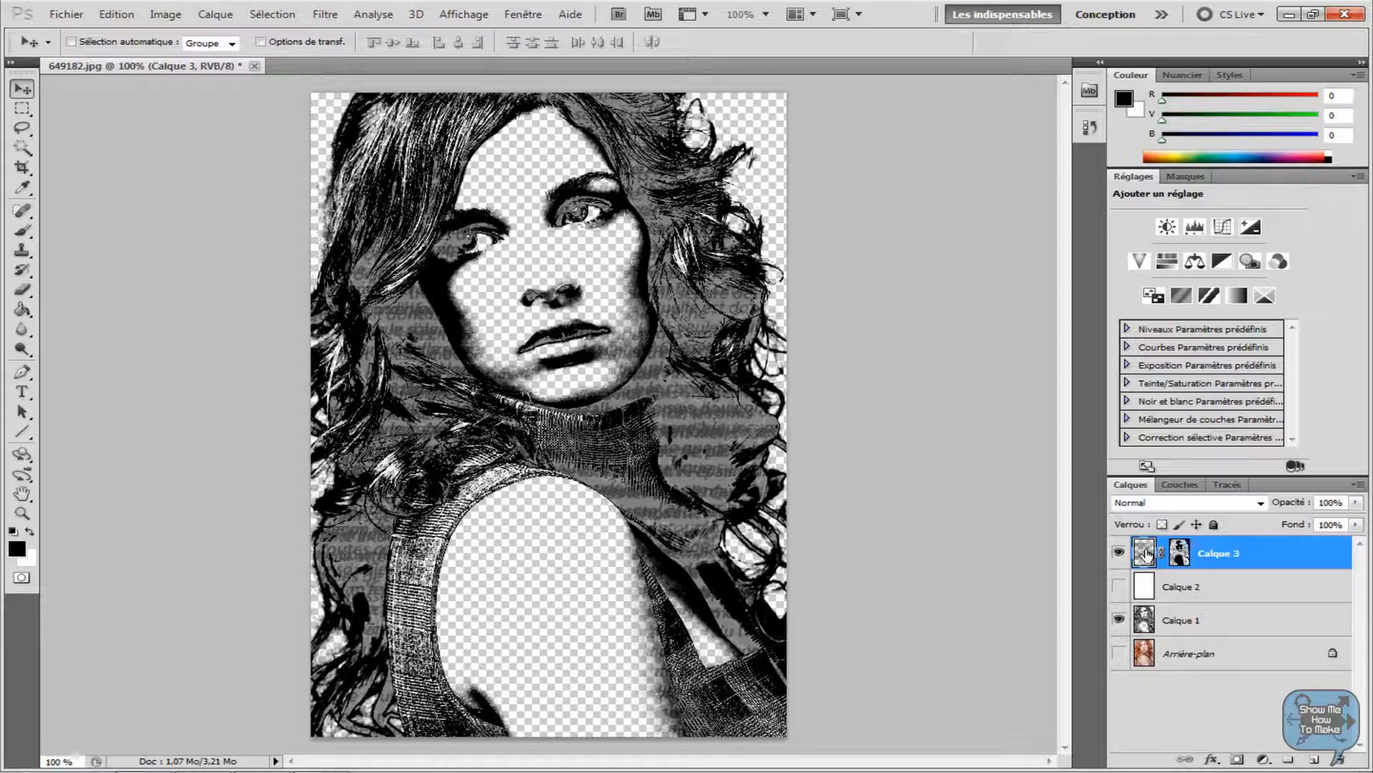
Hide Calque 1 and show the white Calque 2 behind the masked text
click(1118, 620)
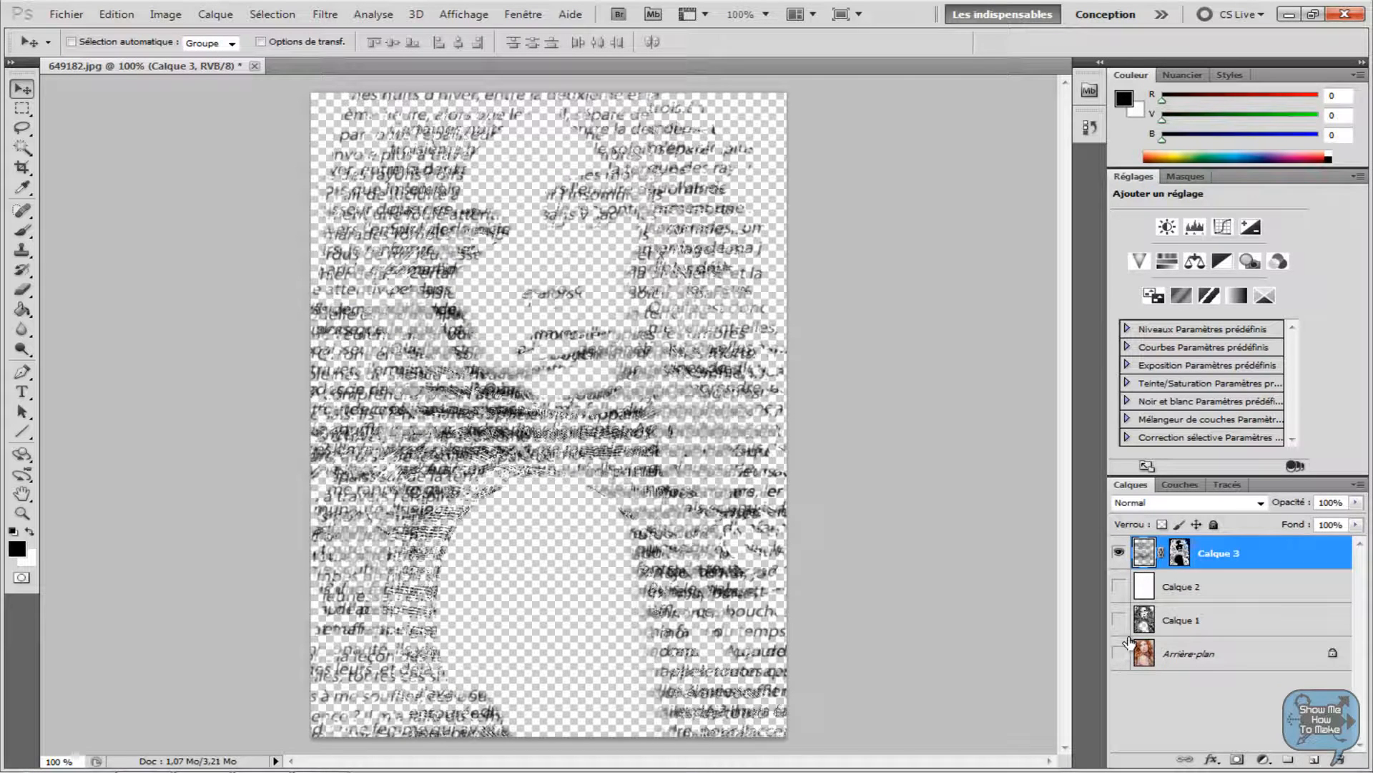
click(1119, 620)
click(1120, 622)
click(1119, 586)
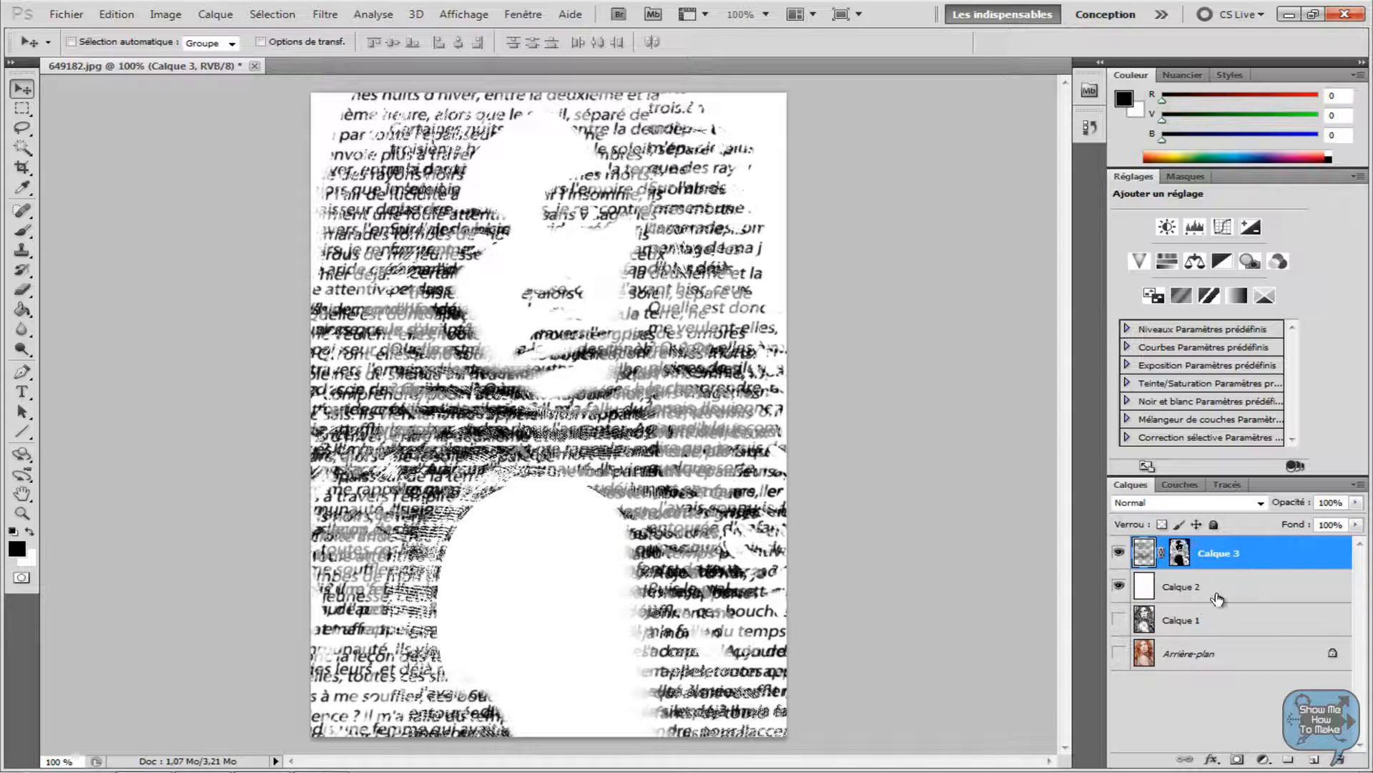
Apply a gradient overlay to Calque 3 with the "Bleu, rouge, jaune" preset
right_click(1232, 555)
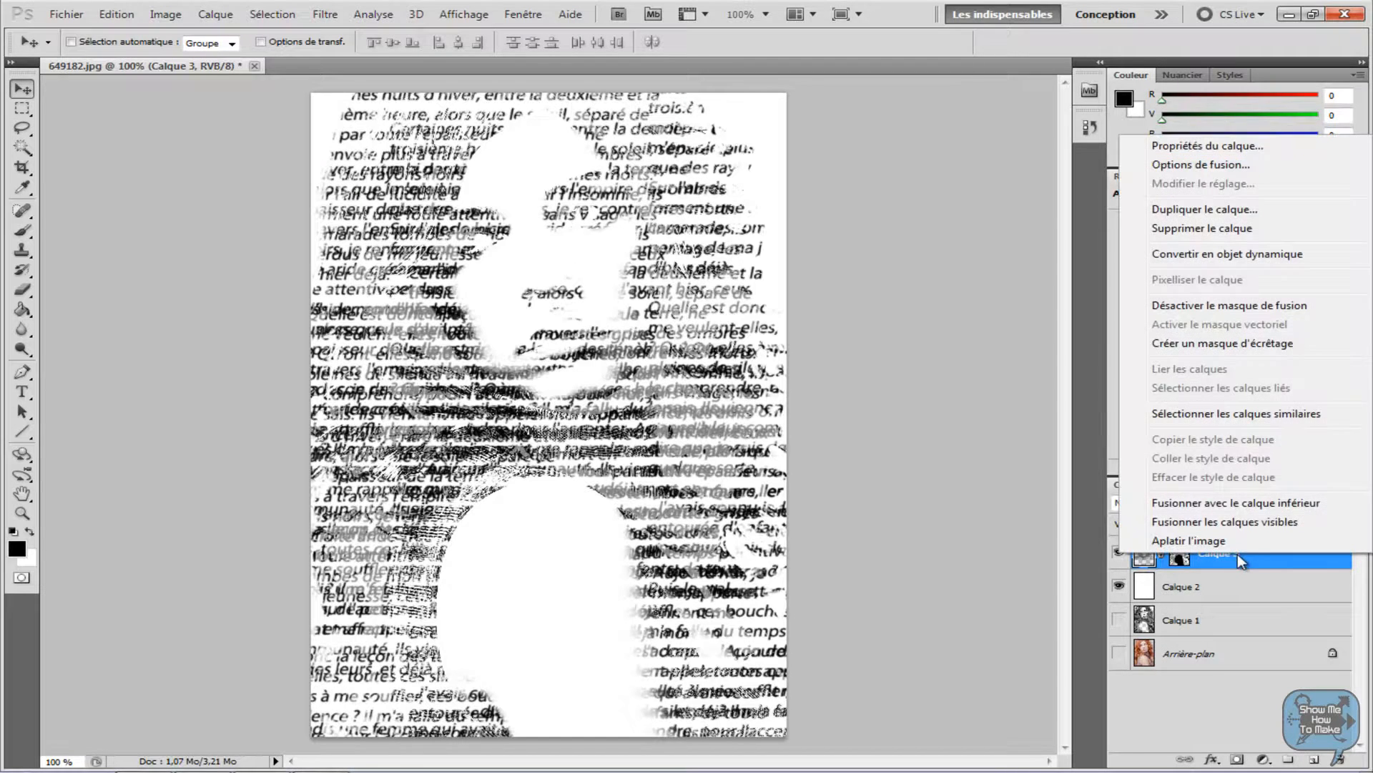
click(1234, 170)
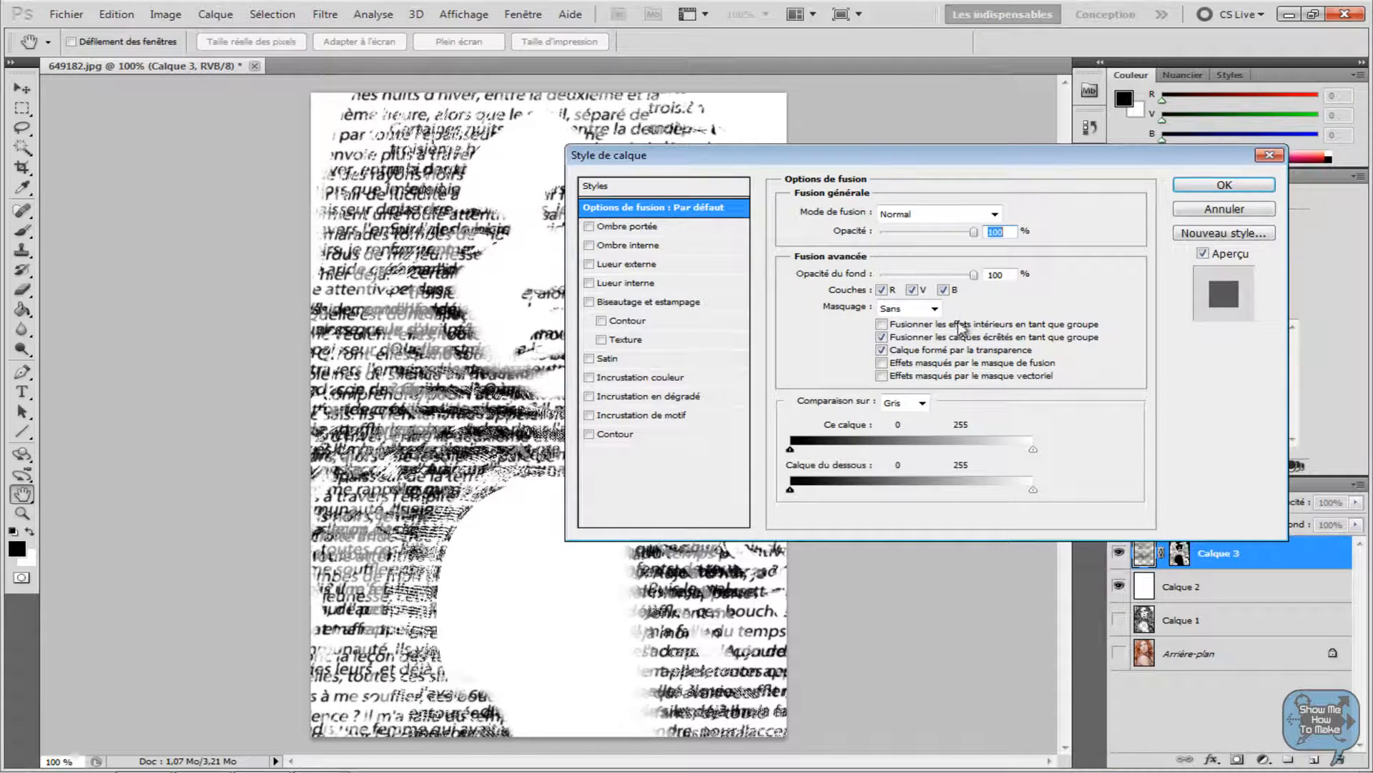
click(639, 399)
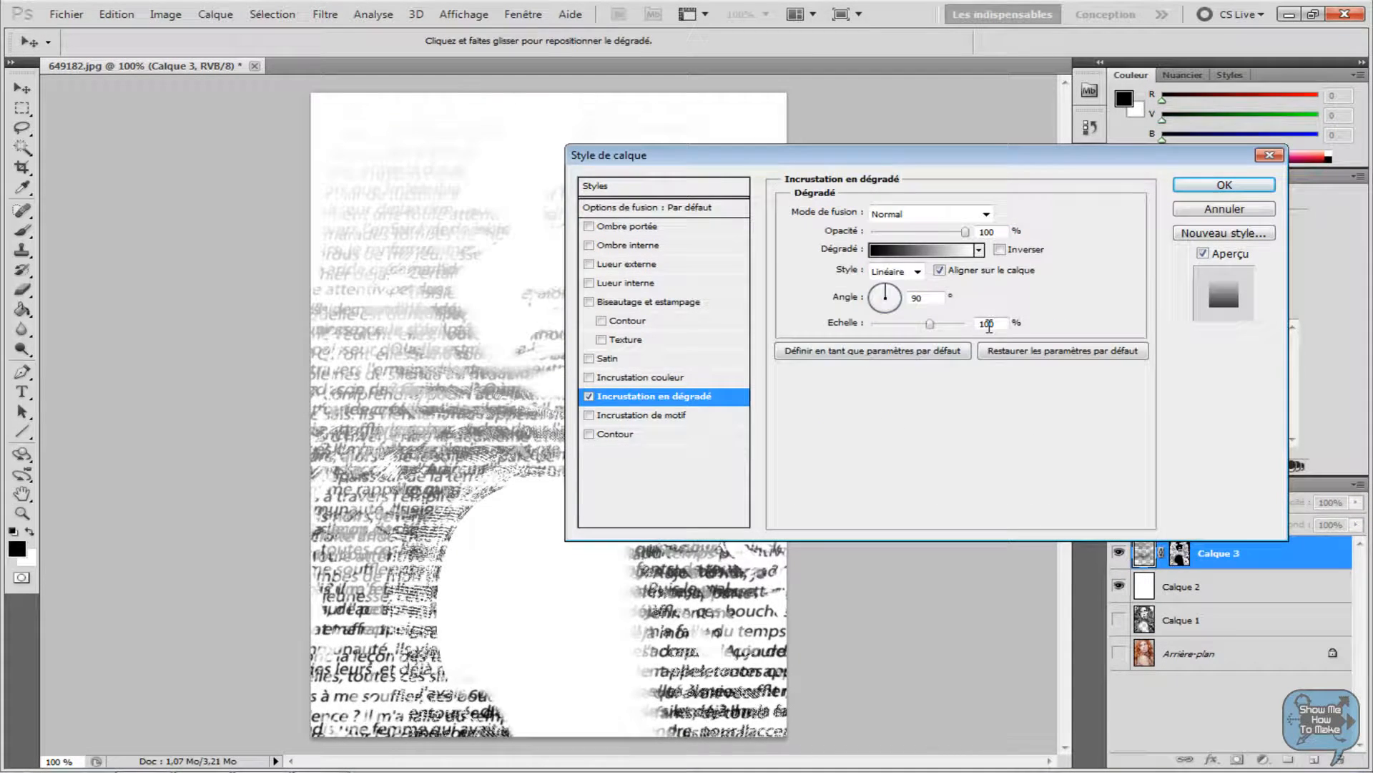
click(919, 252)
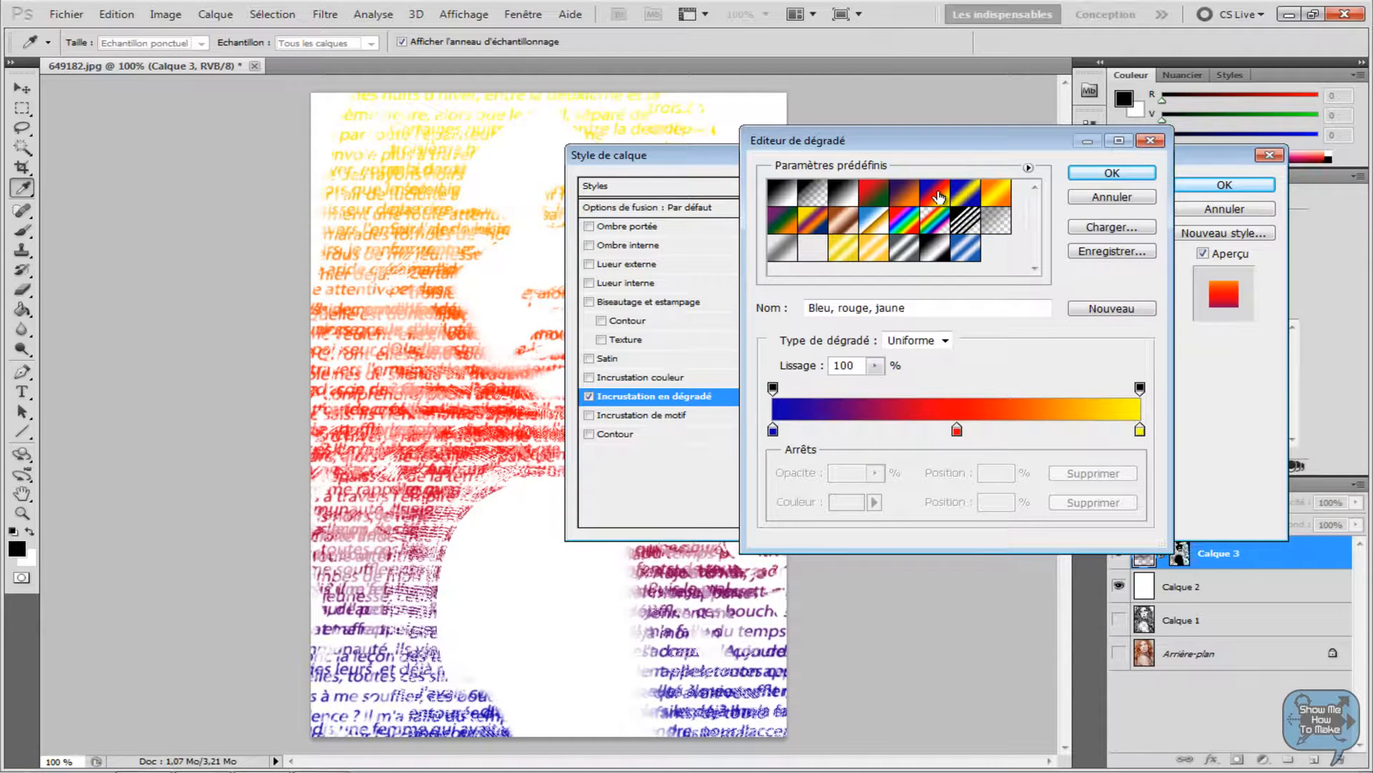
click(906, 224)
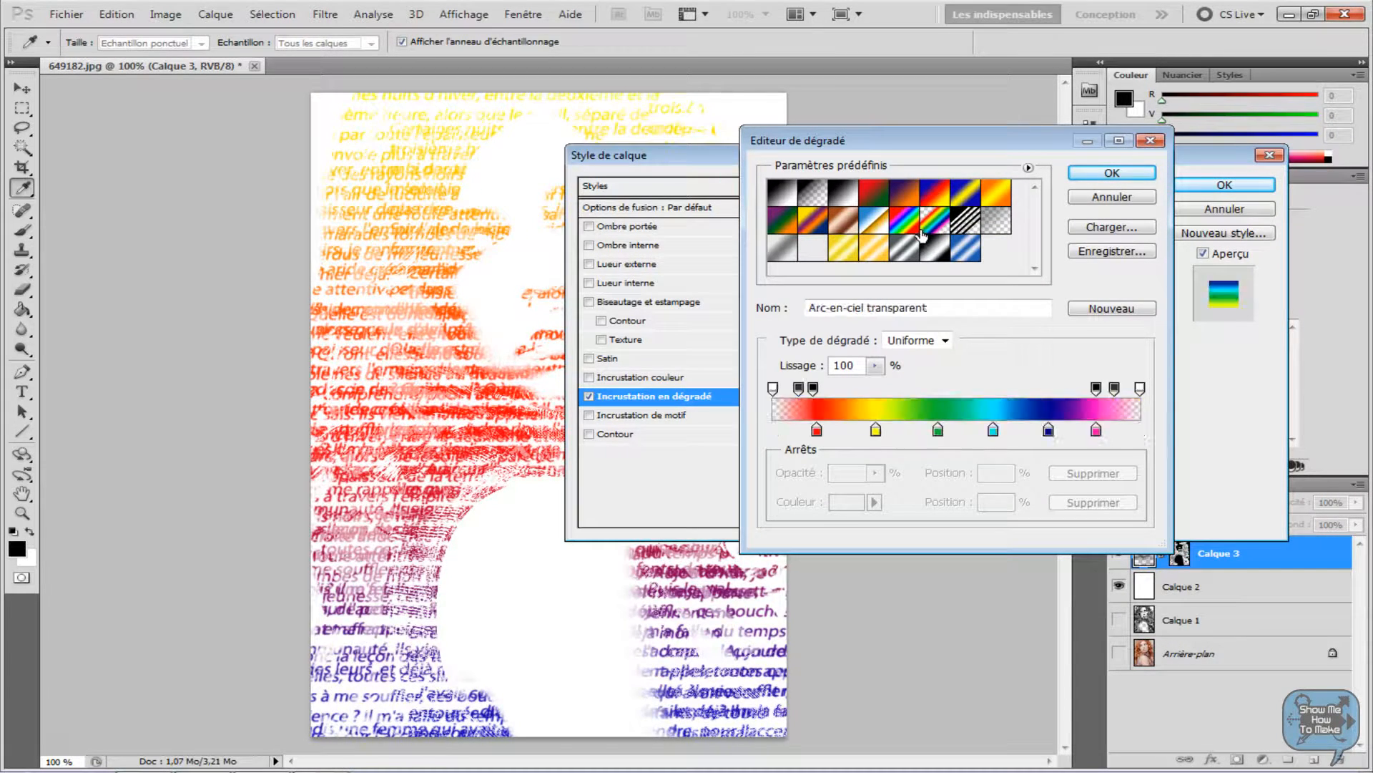
click(962, 252)
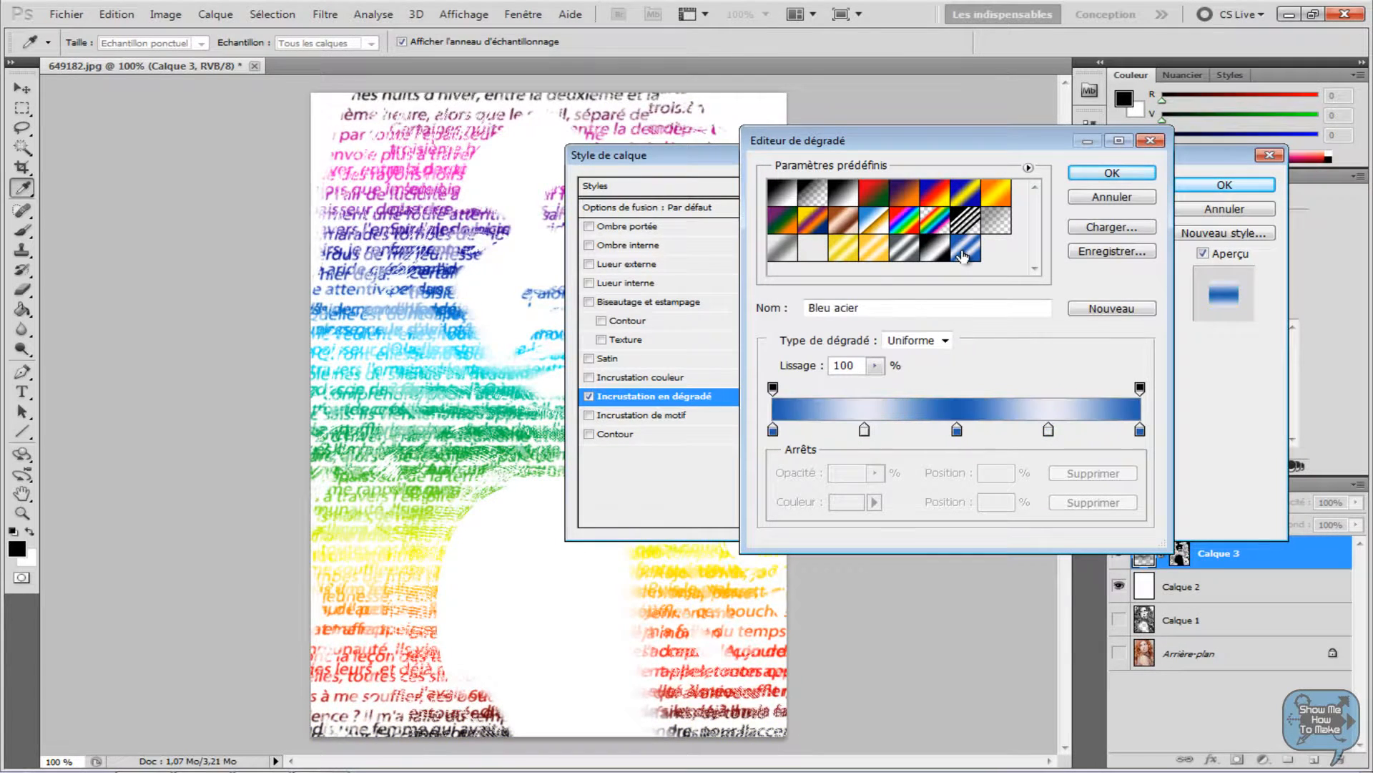
click(932, 195)
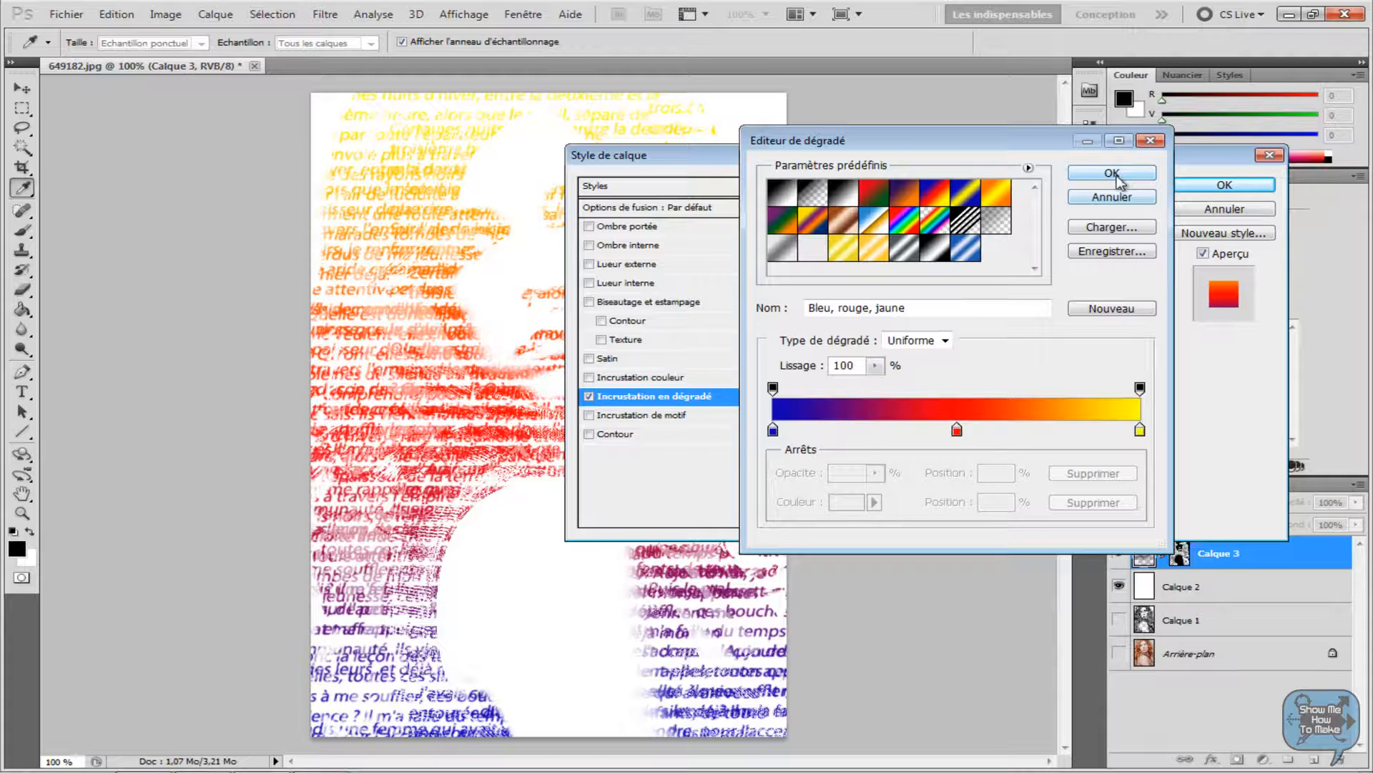
click(1113, 173)
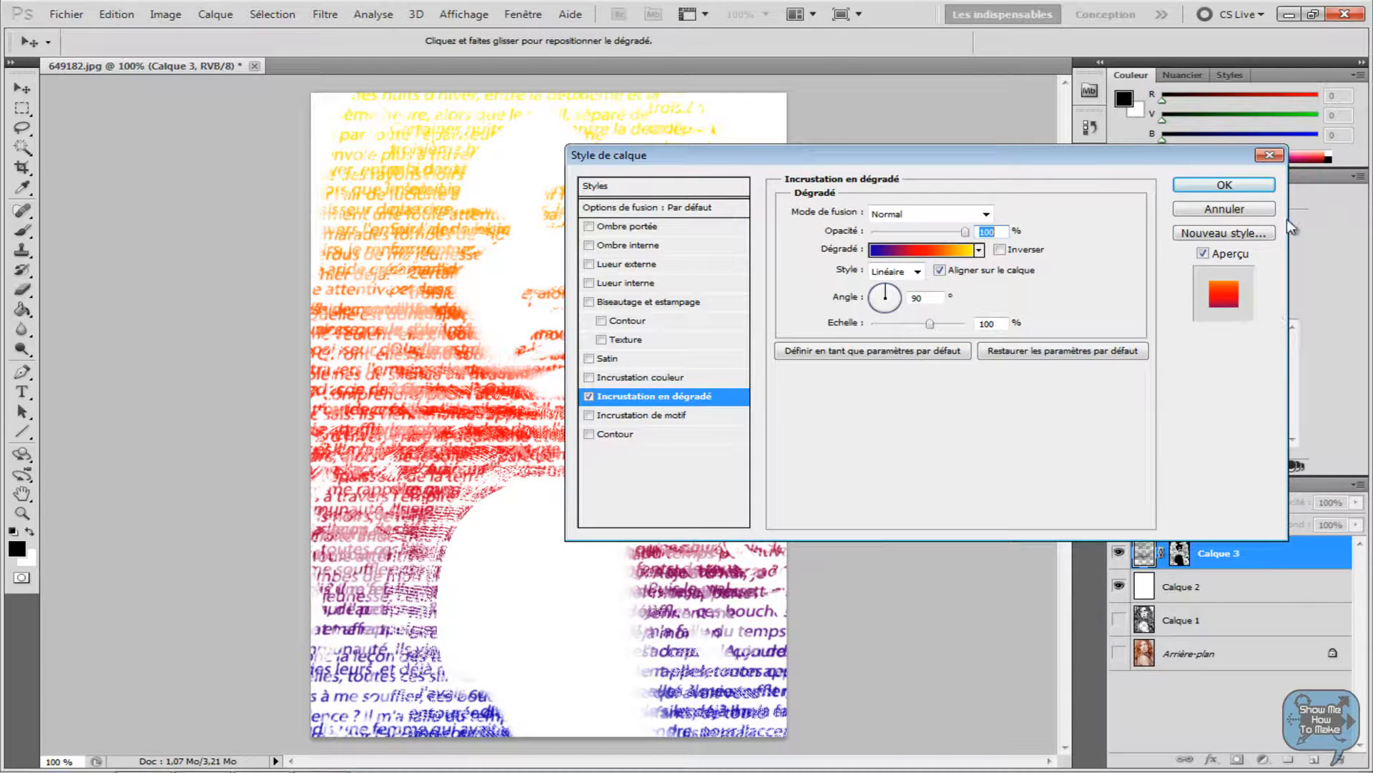
click(1235, 185)
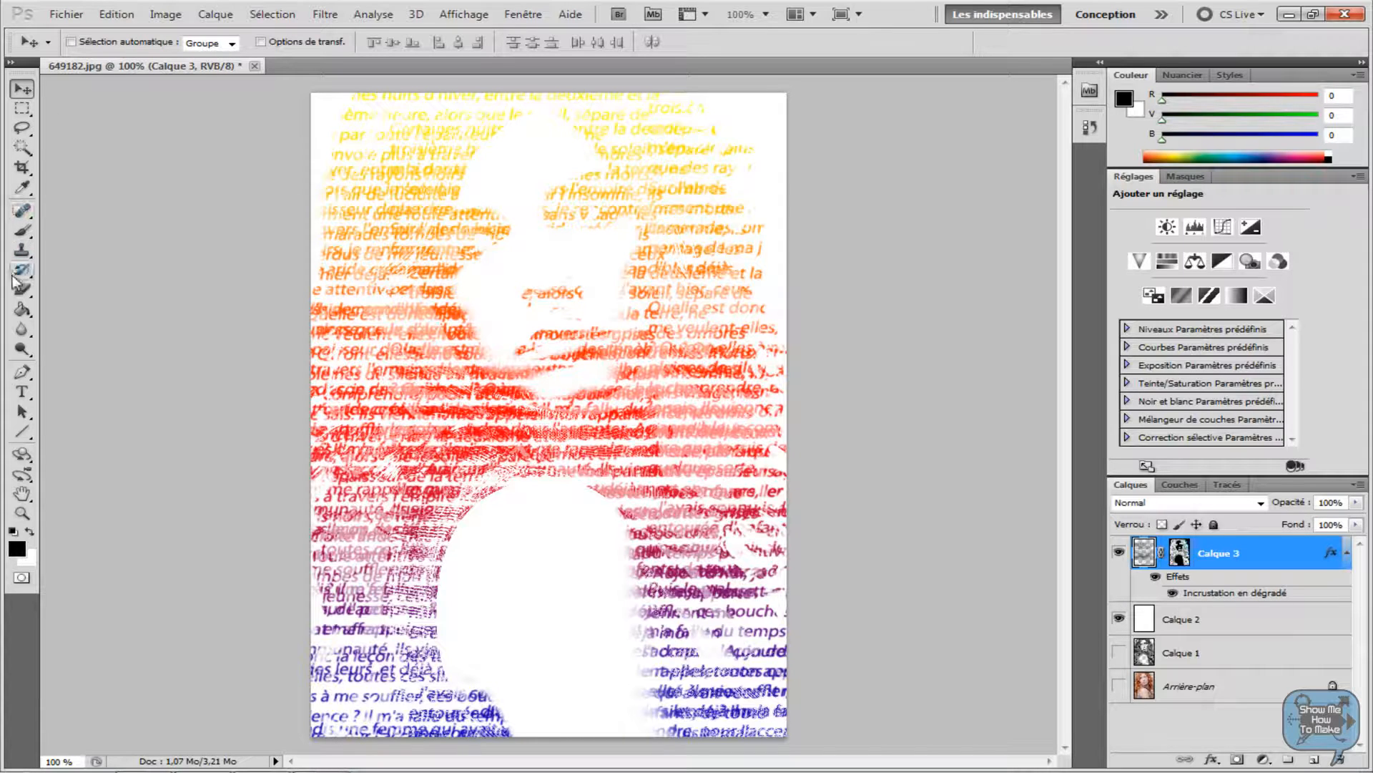
Set up the Brush tool with the soft 100 px preset at 50% opacity
click(22, 231)
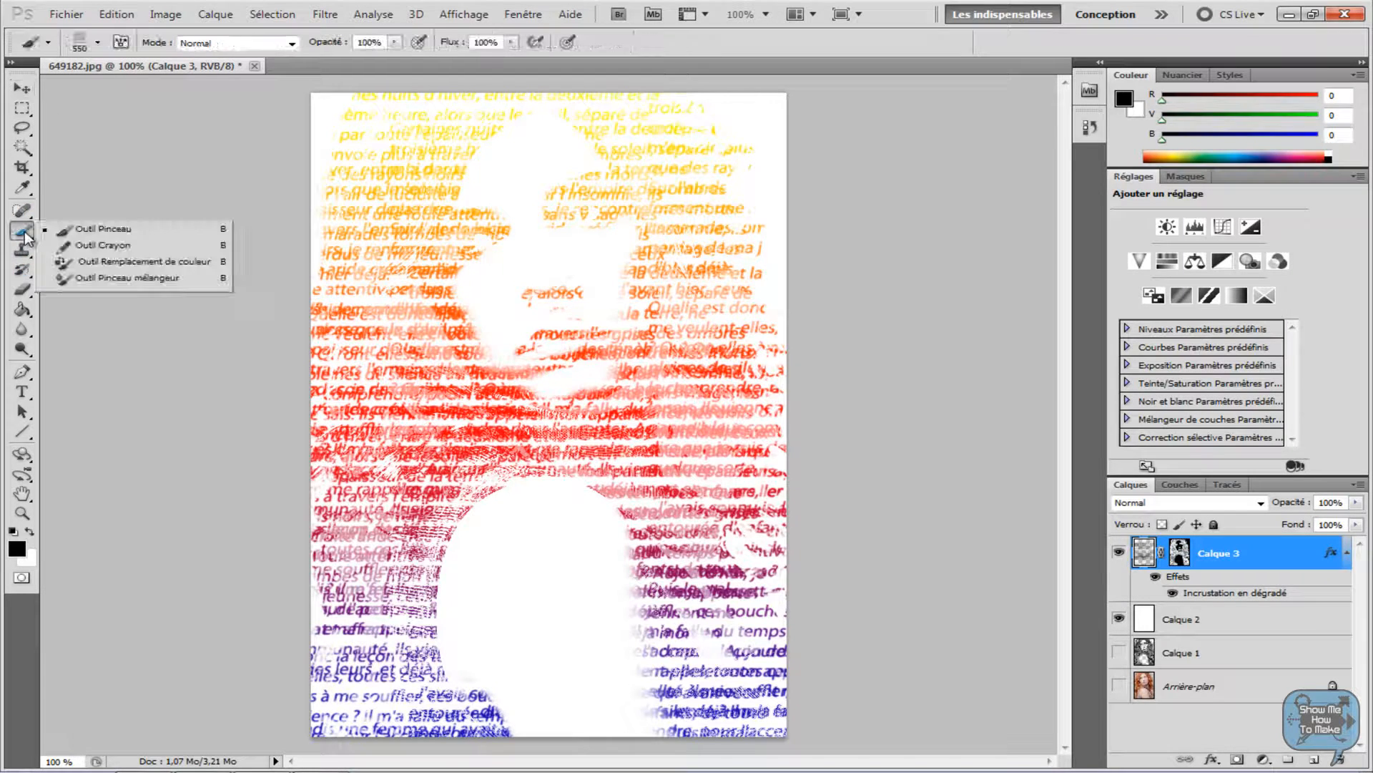
click(101, 229)
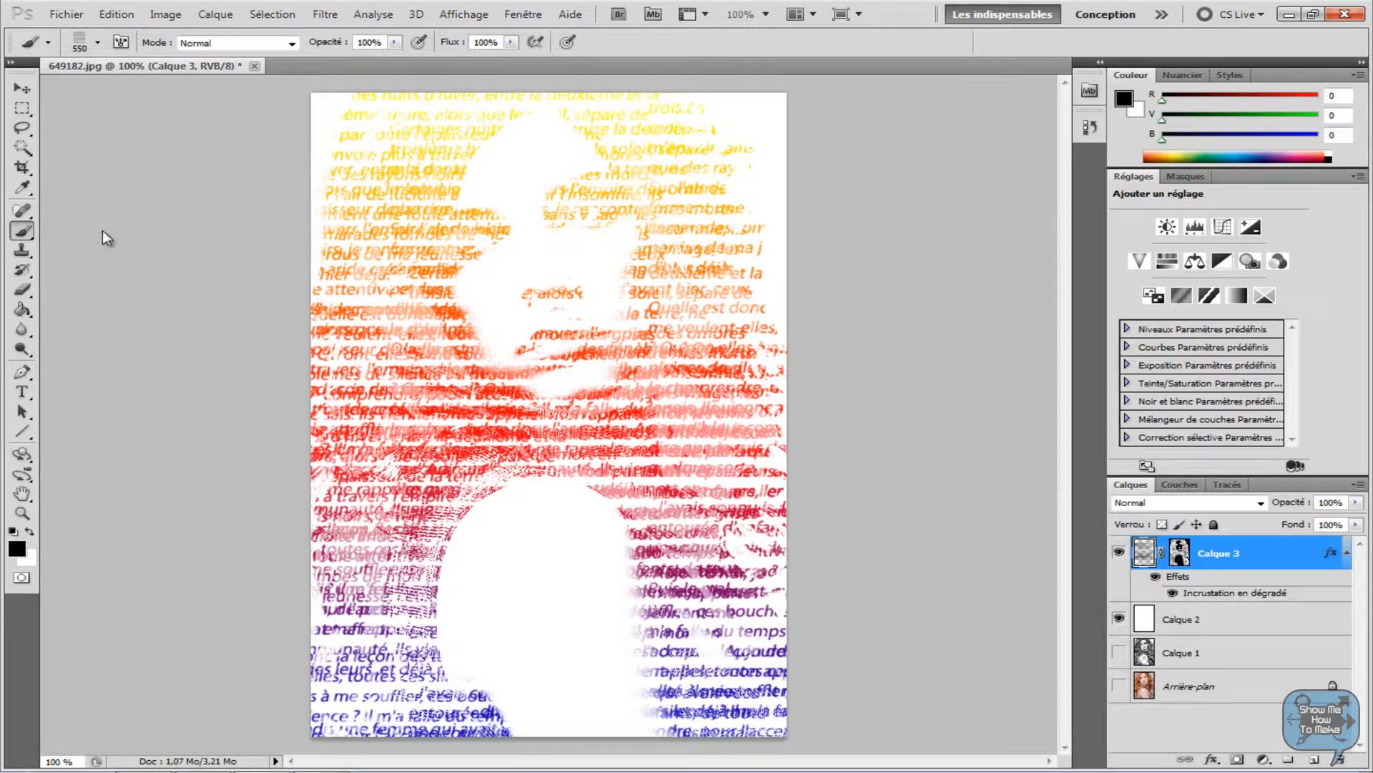
click(98, 43)
mouse_move(220, 226)
mouse_down()
mouse_move(219, 215)
mouse_move(219, 226)
mouse_up()
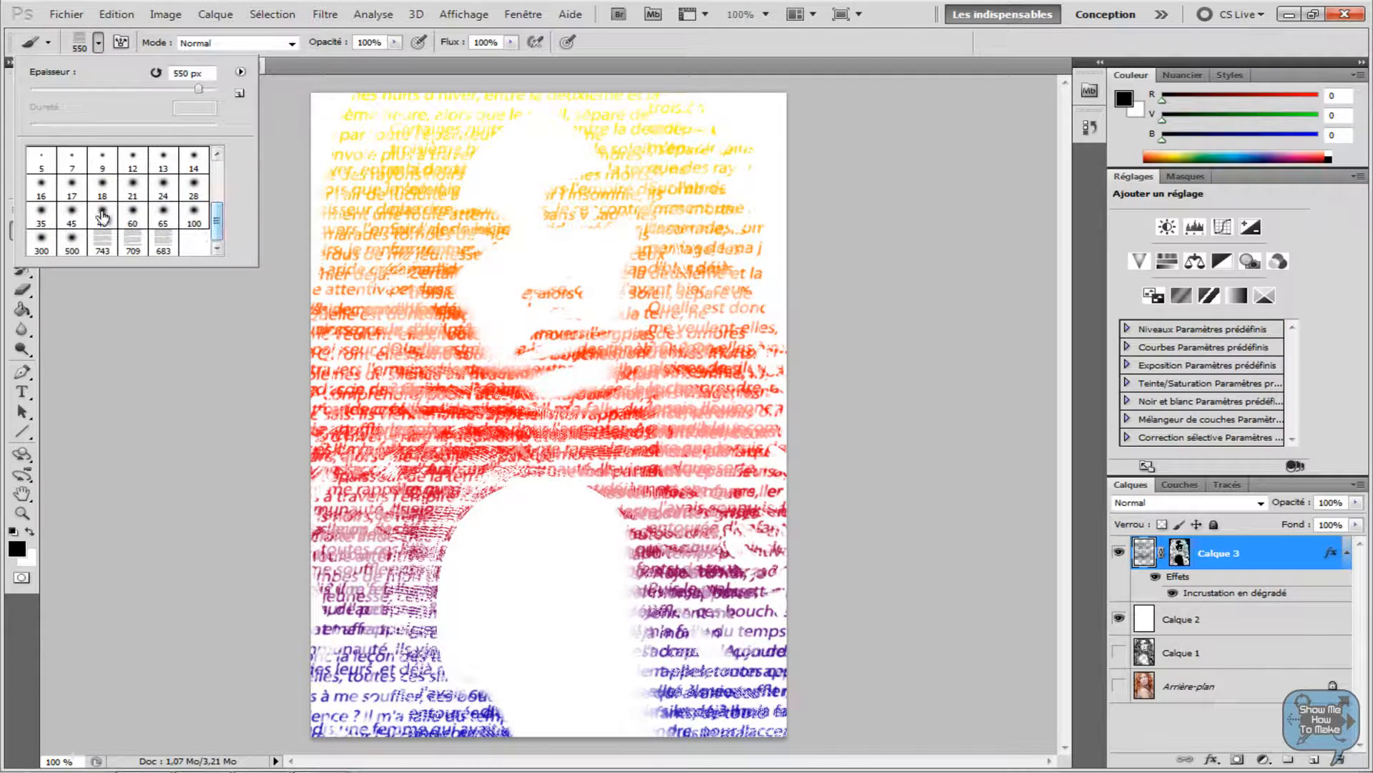
click(195, 217)
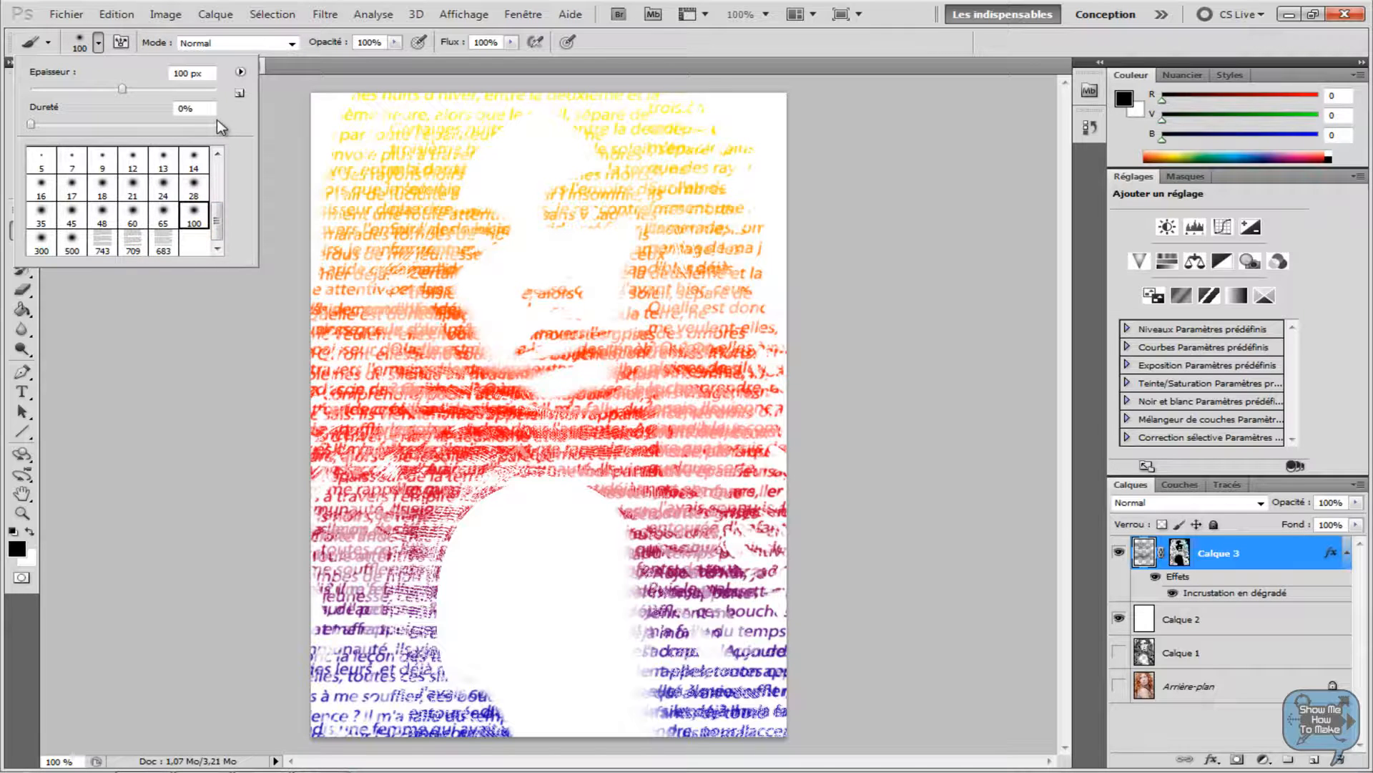
click(394, 42)
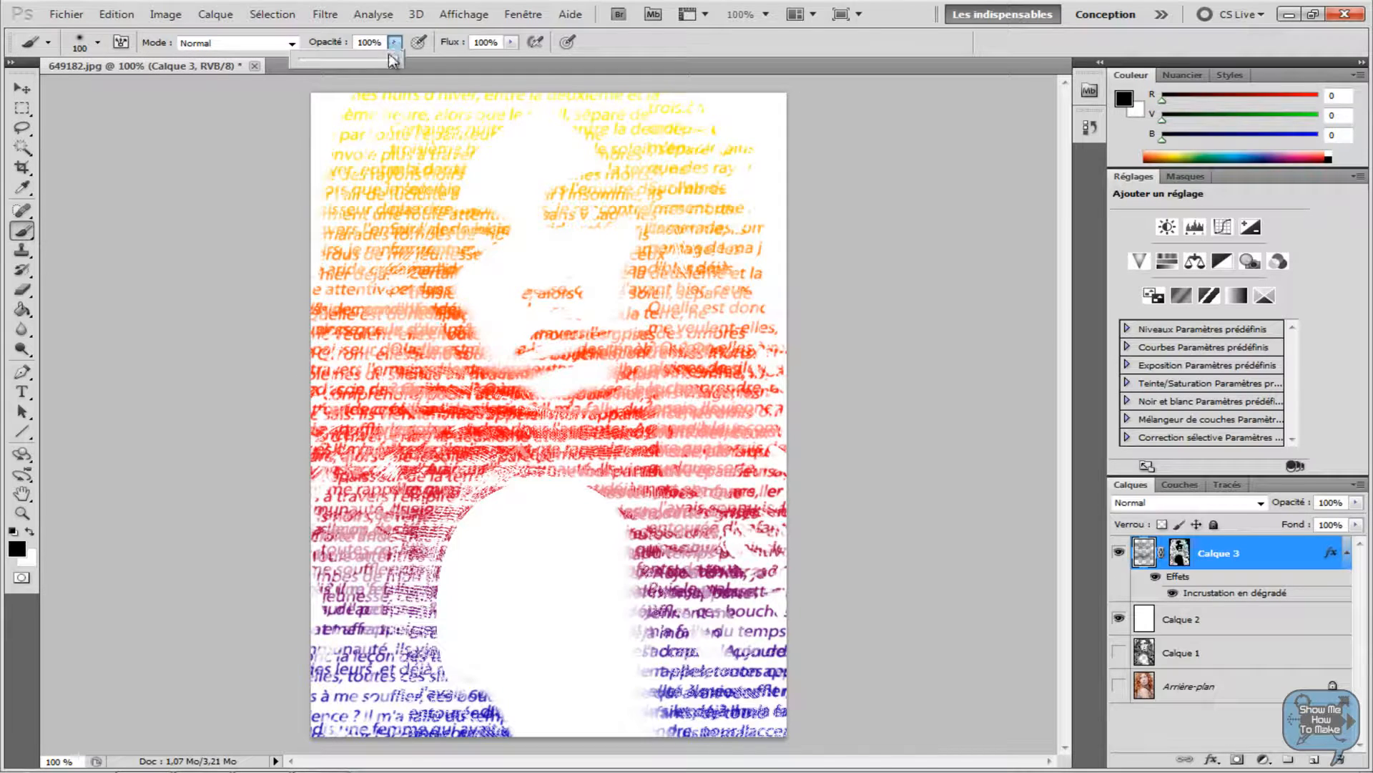
click(353, 42)
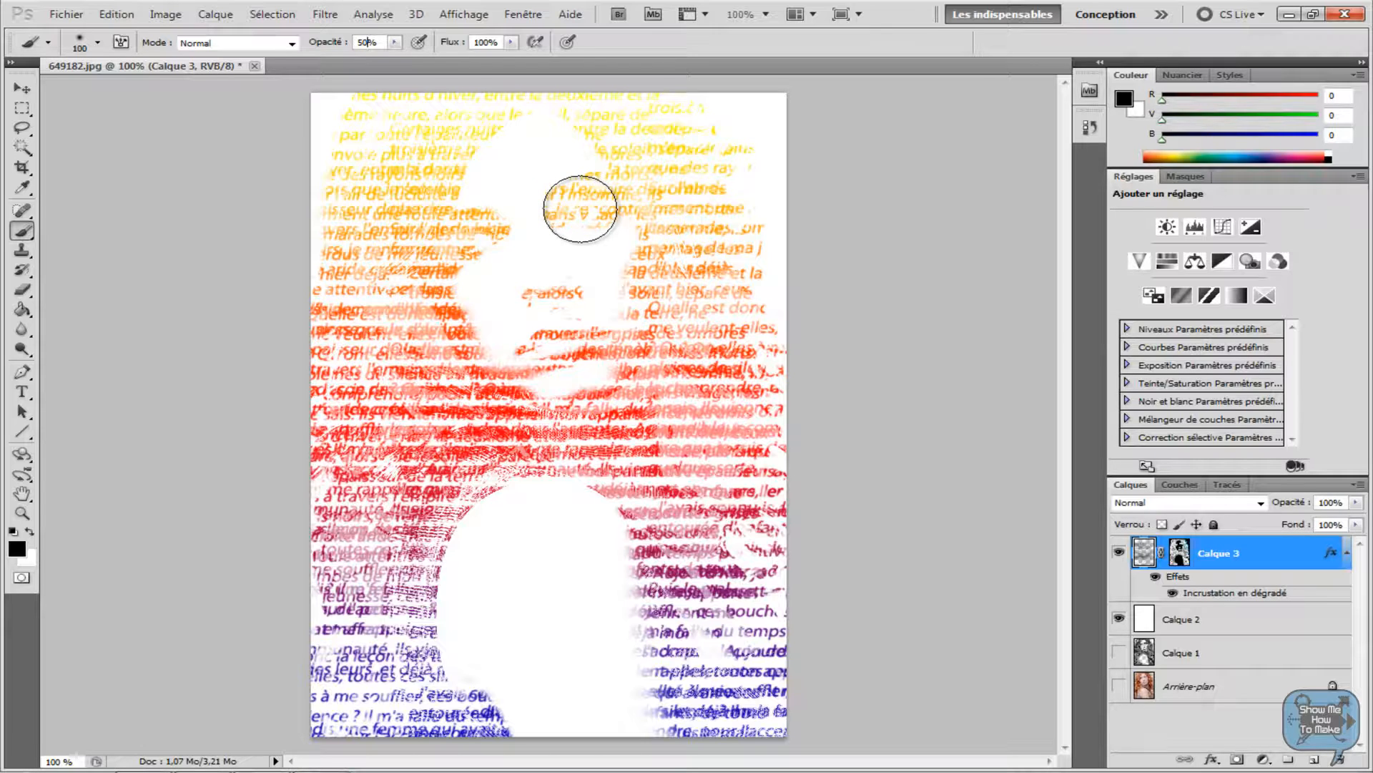
Paint over the eyes, nose and lips on Calque 3 with the soft 50% black brush to fill in the facial features
mouse_move(583, 207)
mouse_down()
mouse_move(494, 290)
mouse_move(457, 274)
mouse_move(475, 233)
mouse_up()
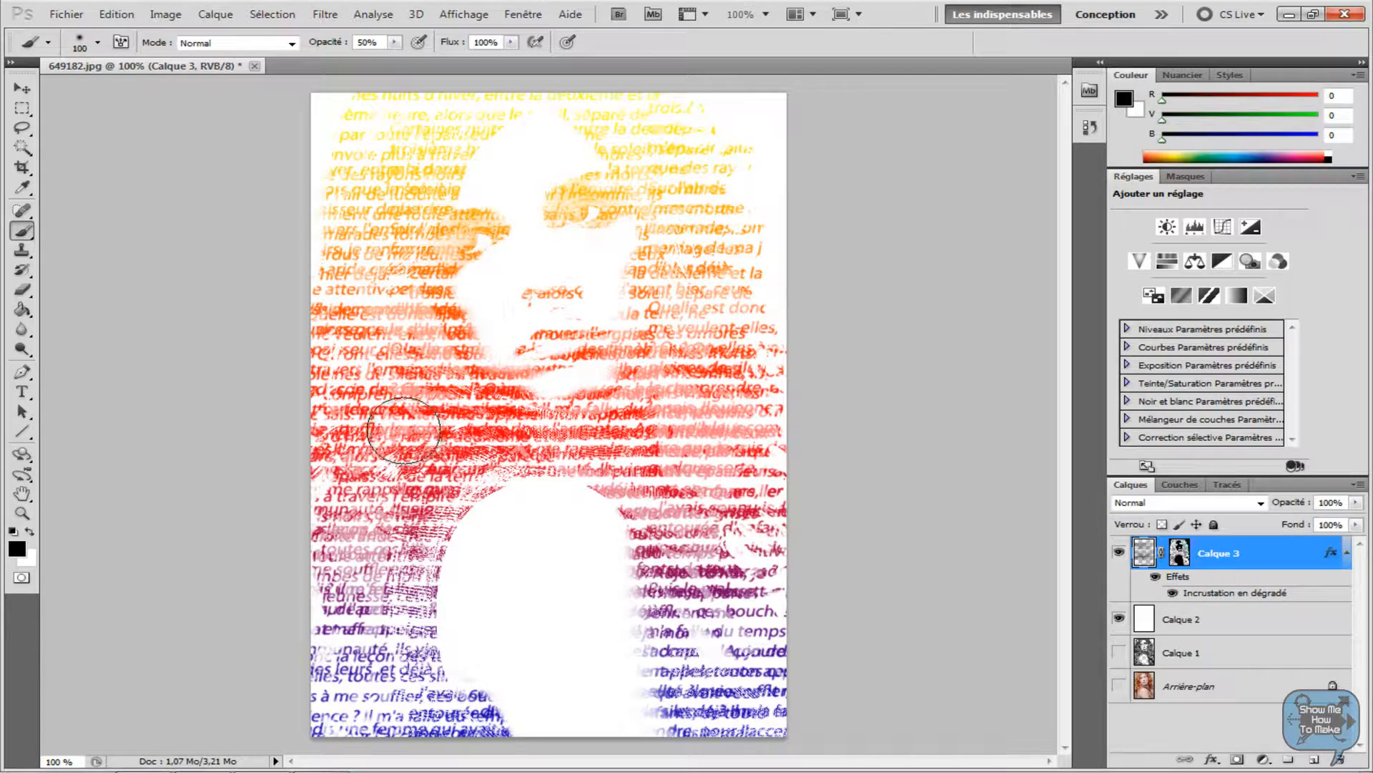
mouse_move(597, 338)
mouse_down()
mouse_move(540, 343)
mouse_move(588, 308)
mouse_move(554, 289)
mouse_up()
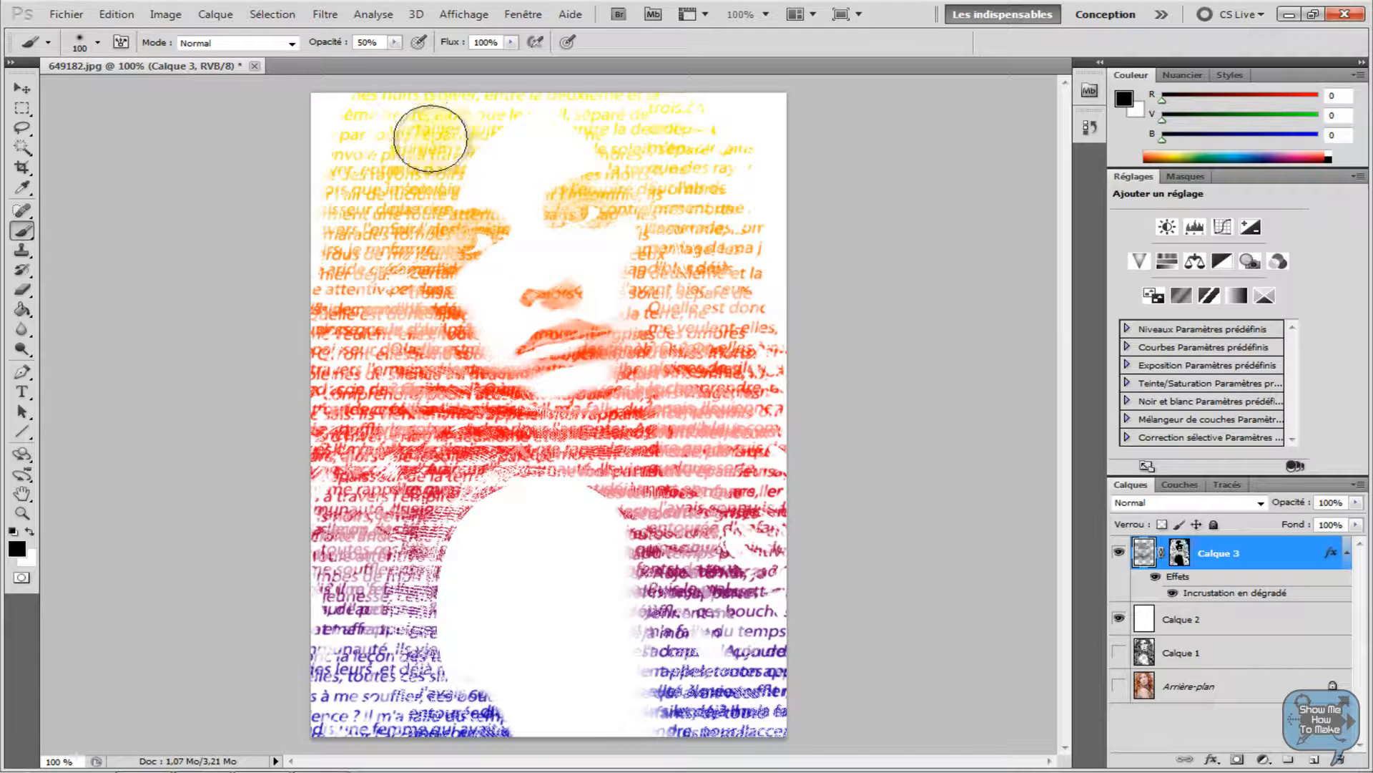
Brush black at 50% opacity on Calque 3 over the hair around the face, the lower corners and the hairline above the forehead
click(403, 216)
click(374, 307)
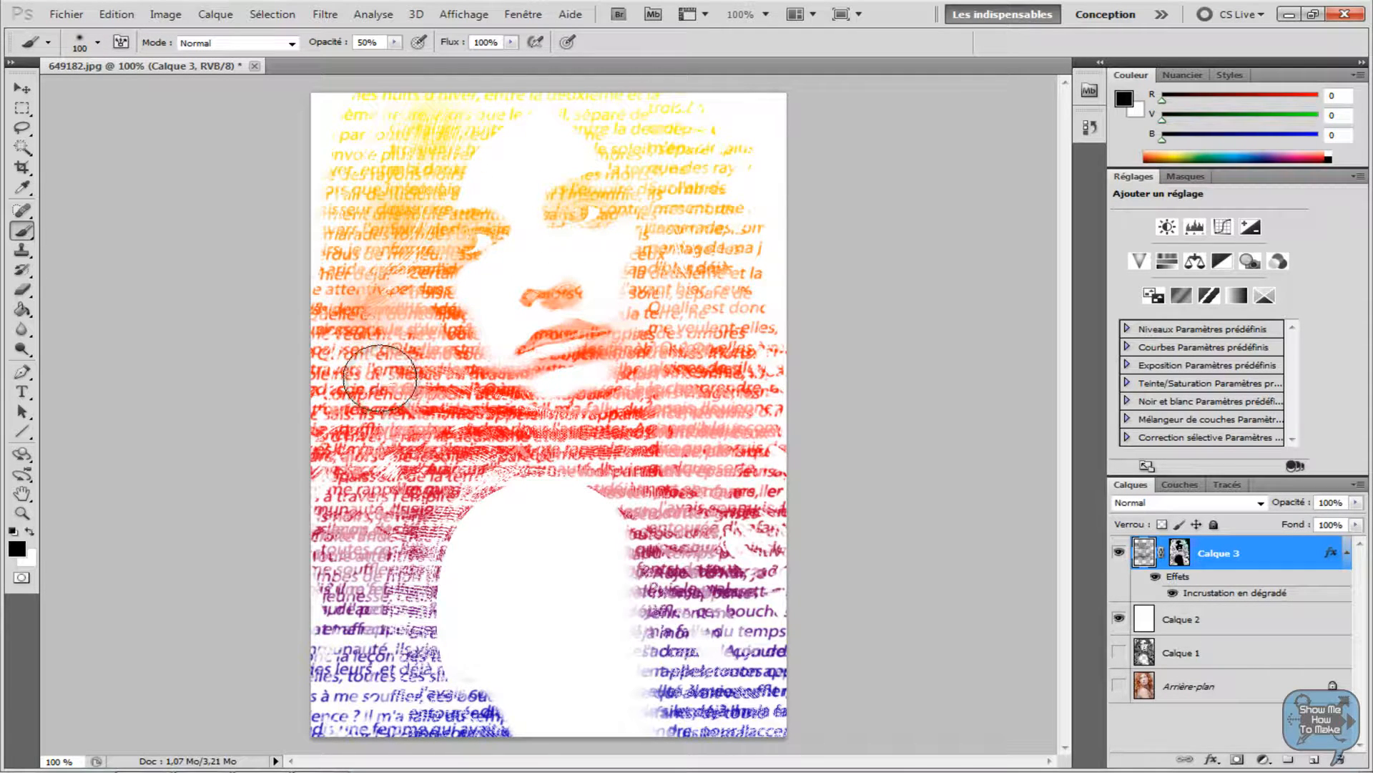
drag(379, 377, 418, 500)
drag(715, 279, 705, 200)
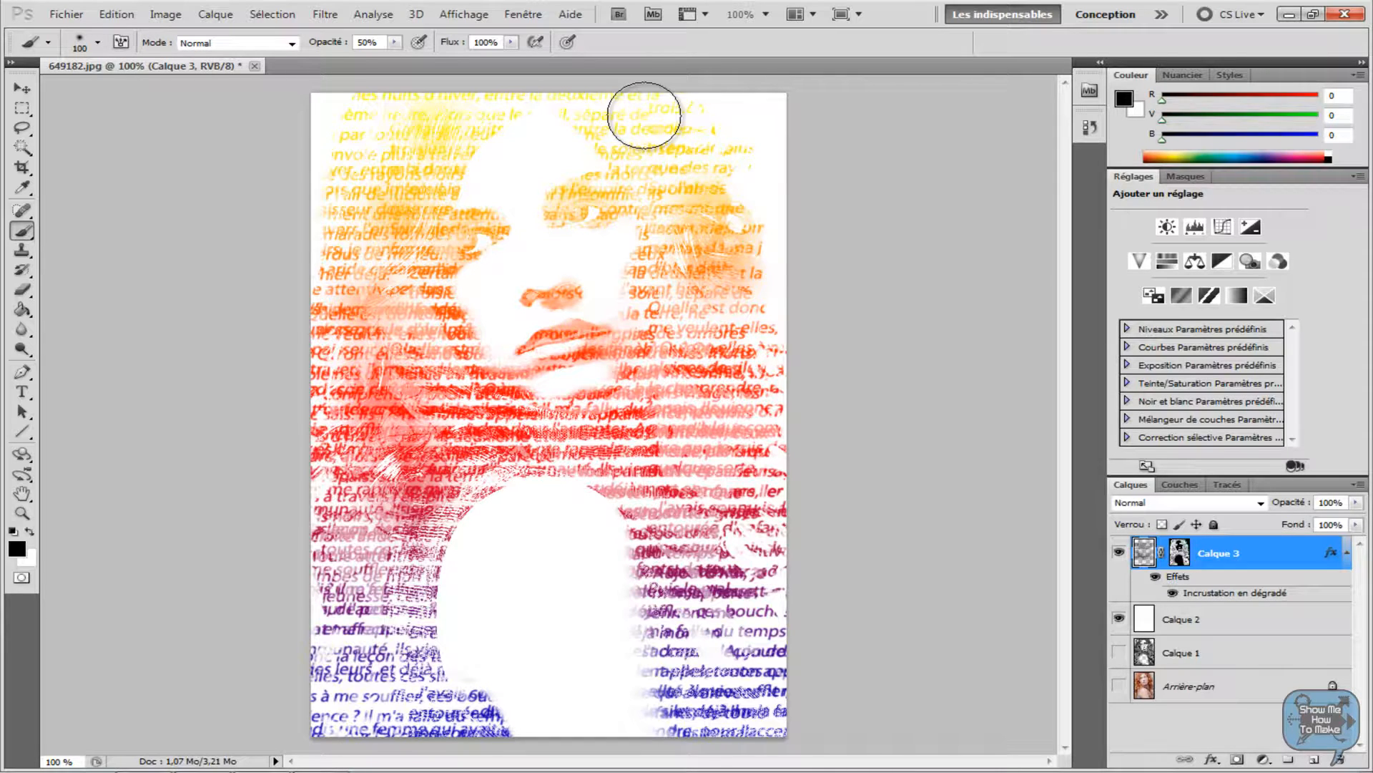
mouse_move(734, 440)
mouse_down()
mouse_move(591, 438)
mouse_move(486, 530)
mouse_up()
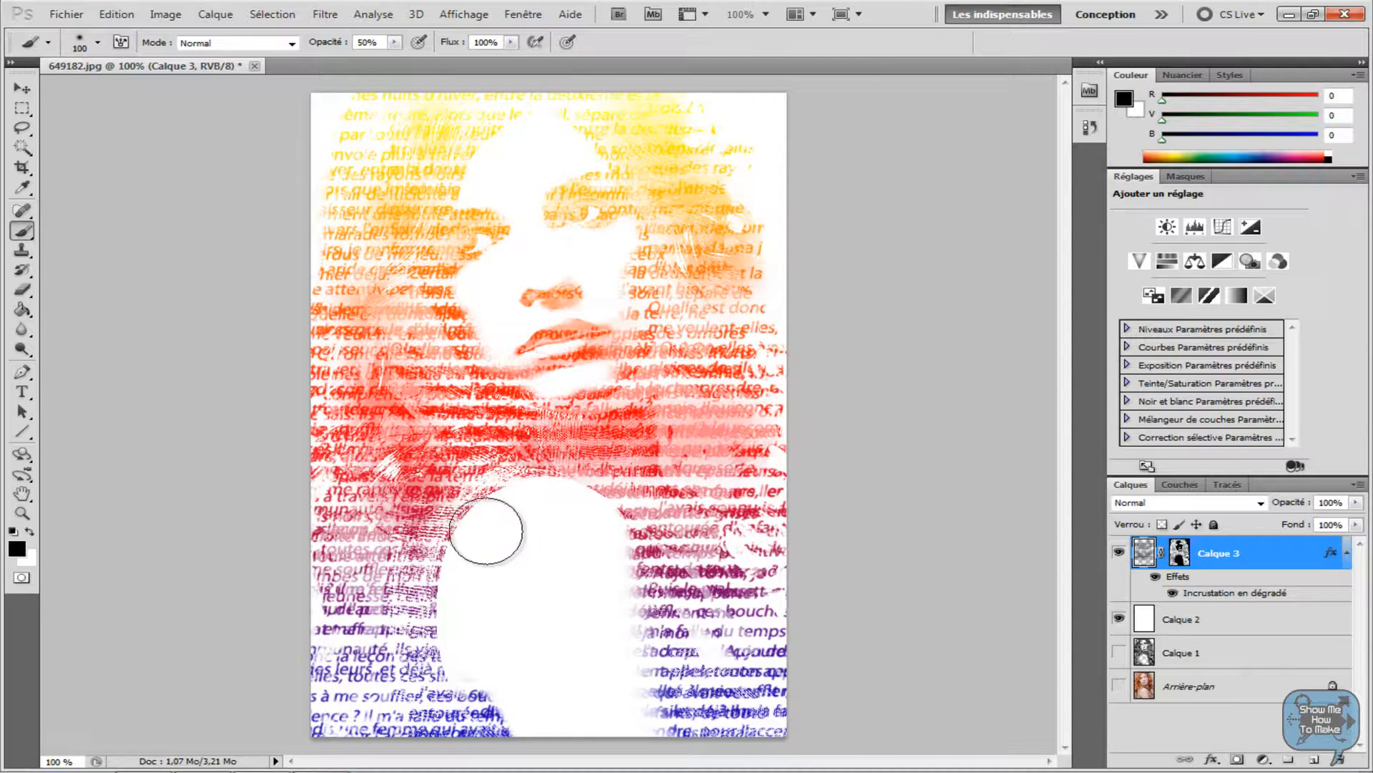
drag(404, 494, 400, 640)
drag(740, 555, 708, 690)
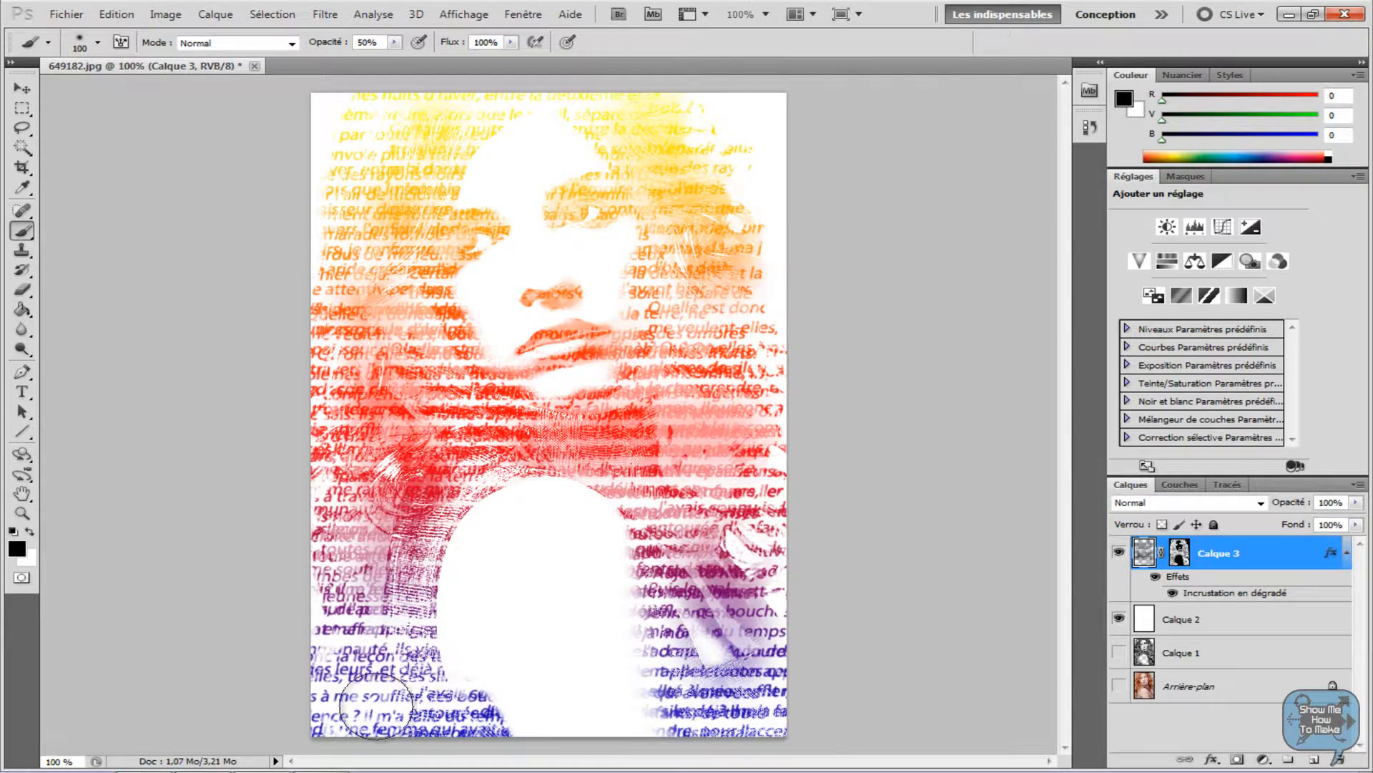
mouse_move(377, 704)
mouse_down()
mouse_move(613, 727)
mouse_move(726, 672)
mouse_move(729, 643)
mouse_up()
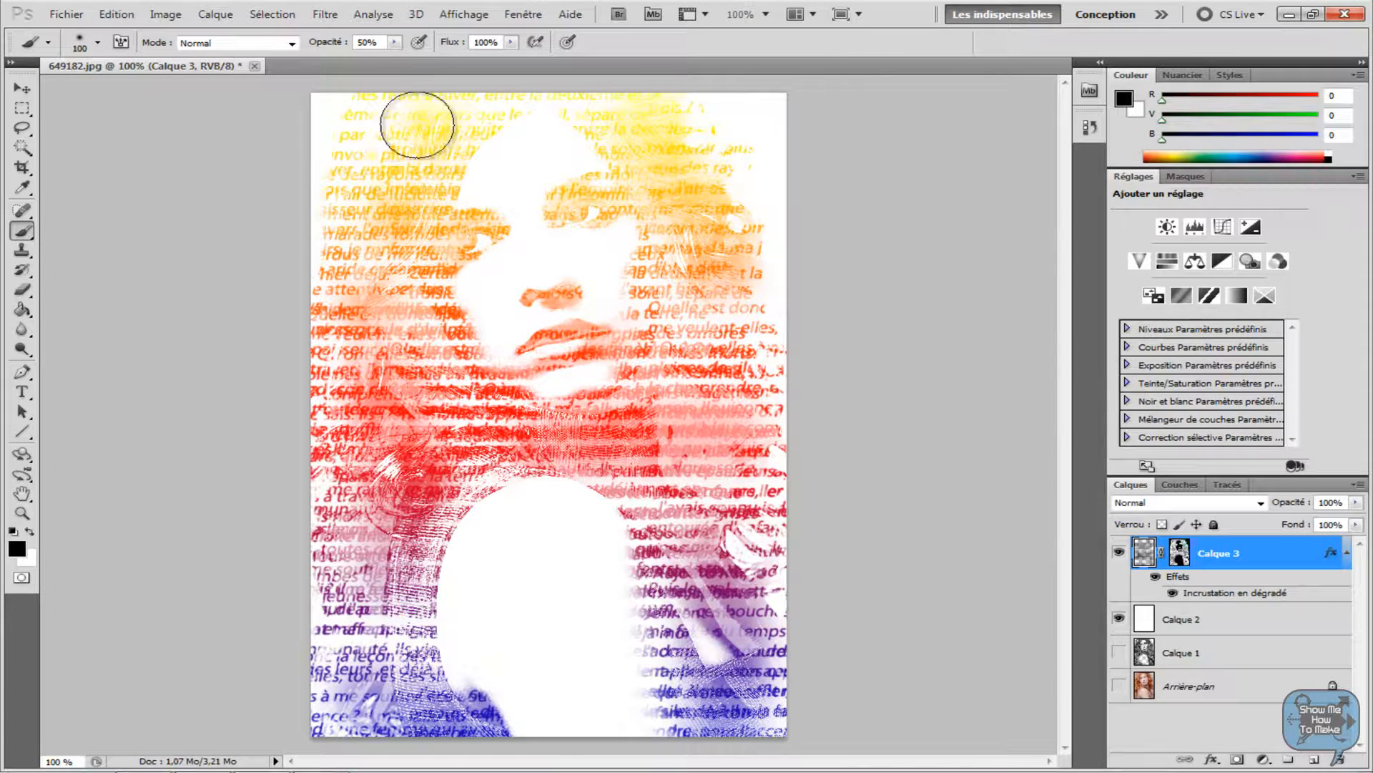
mouse_move(417, 125)
mouse_down()
mouse_move(399, 122)
mouse_move(608, 128)
mouse_up()
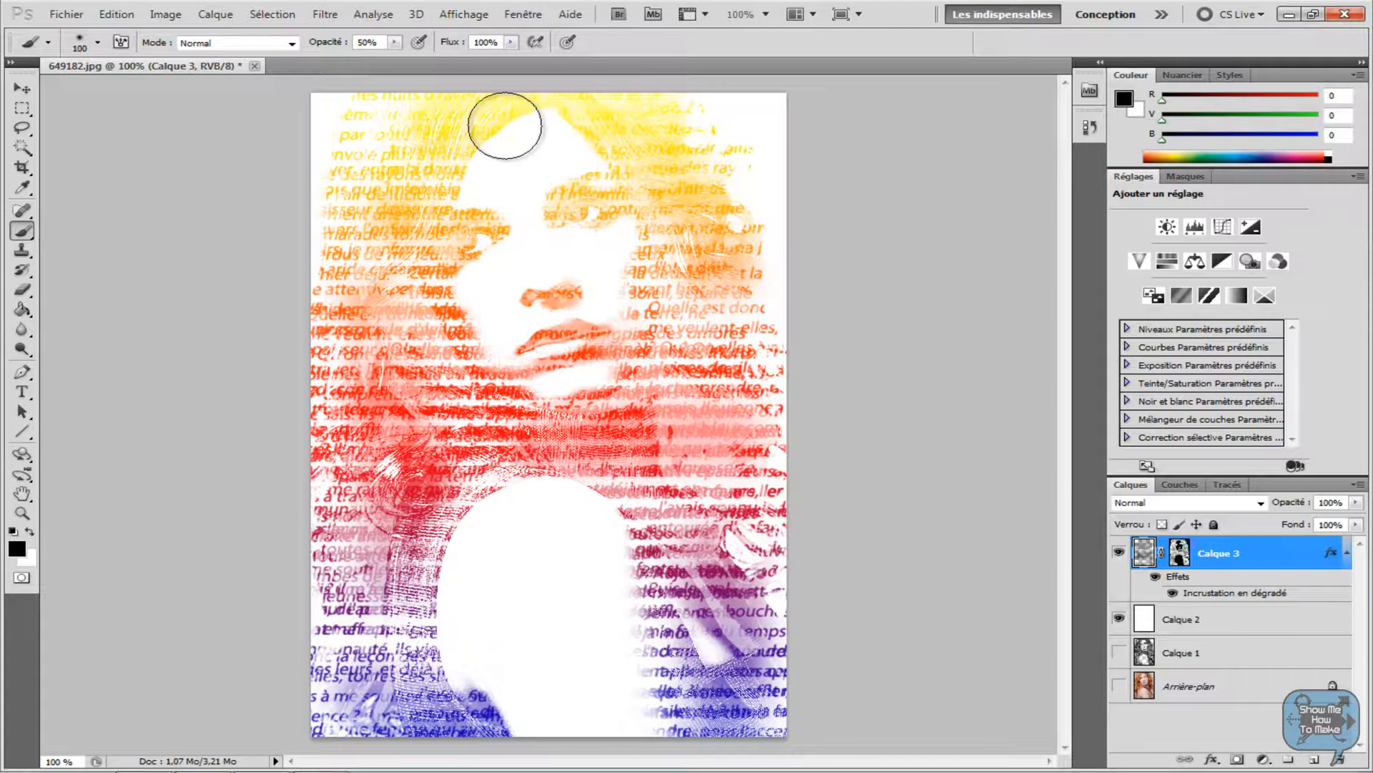
drag(505, 126, 522, 245)
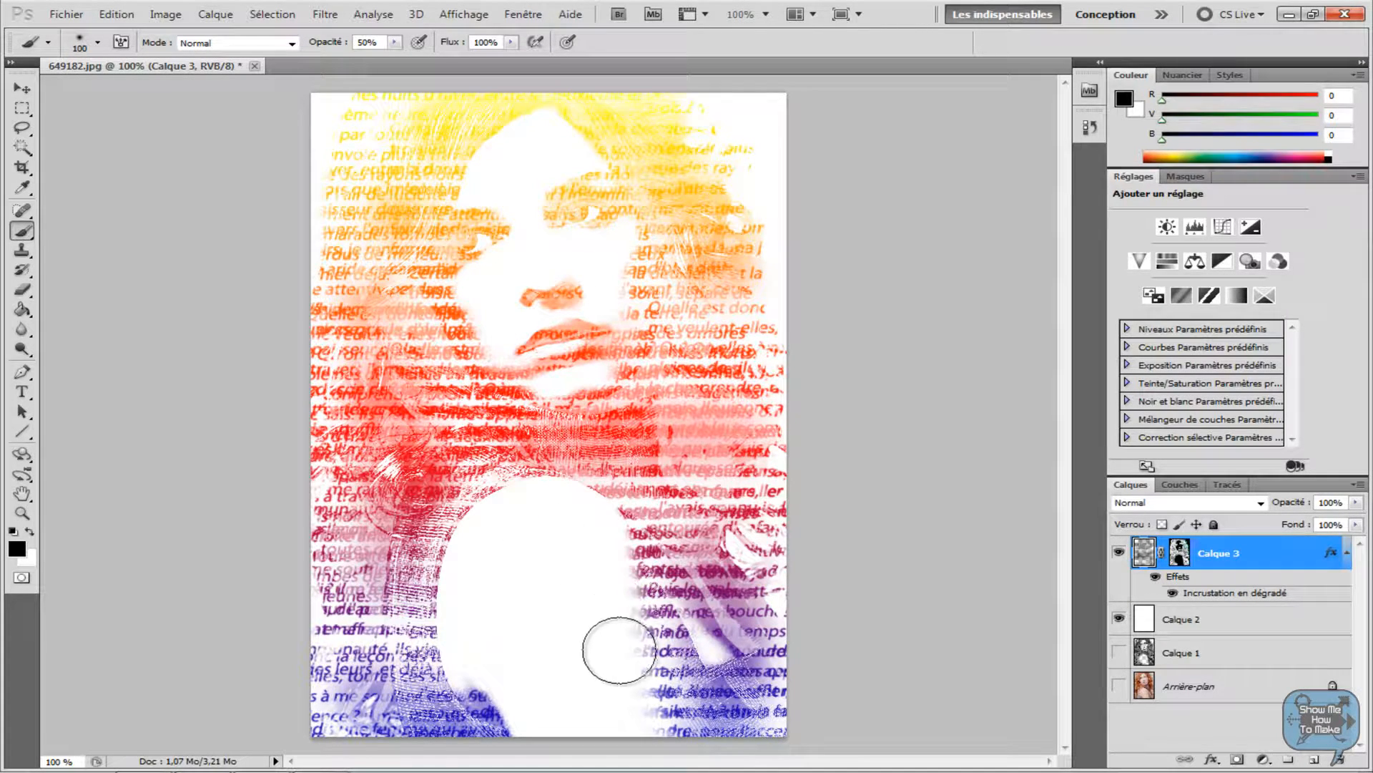